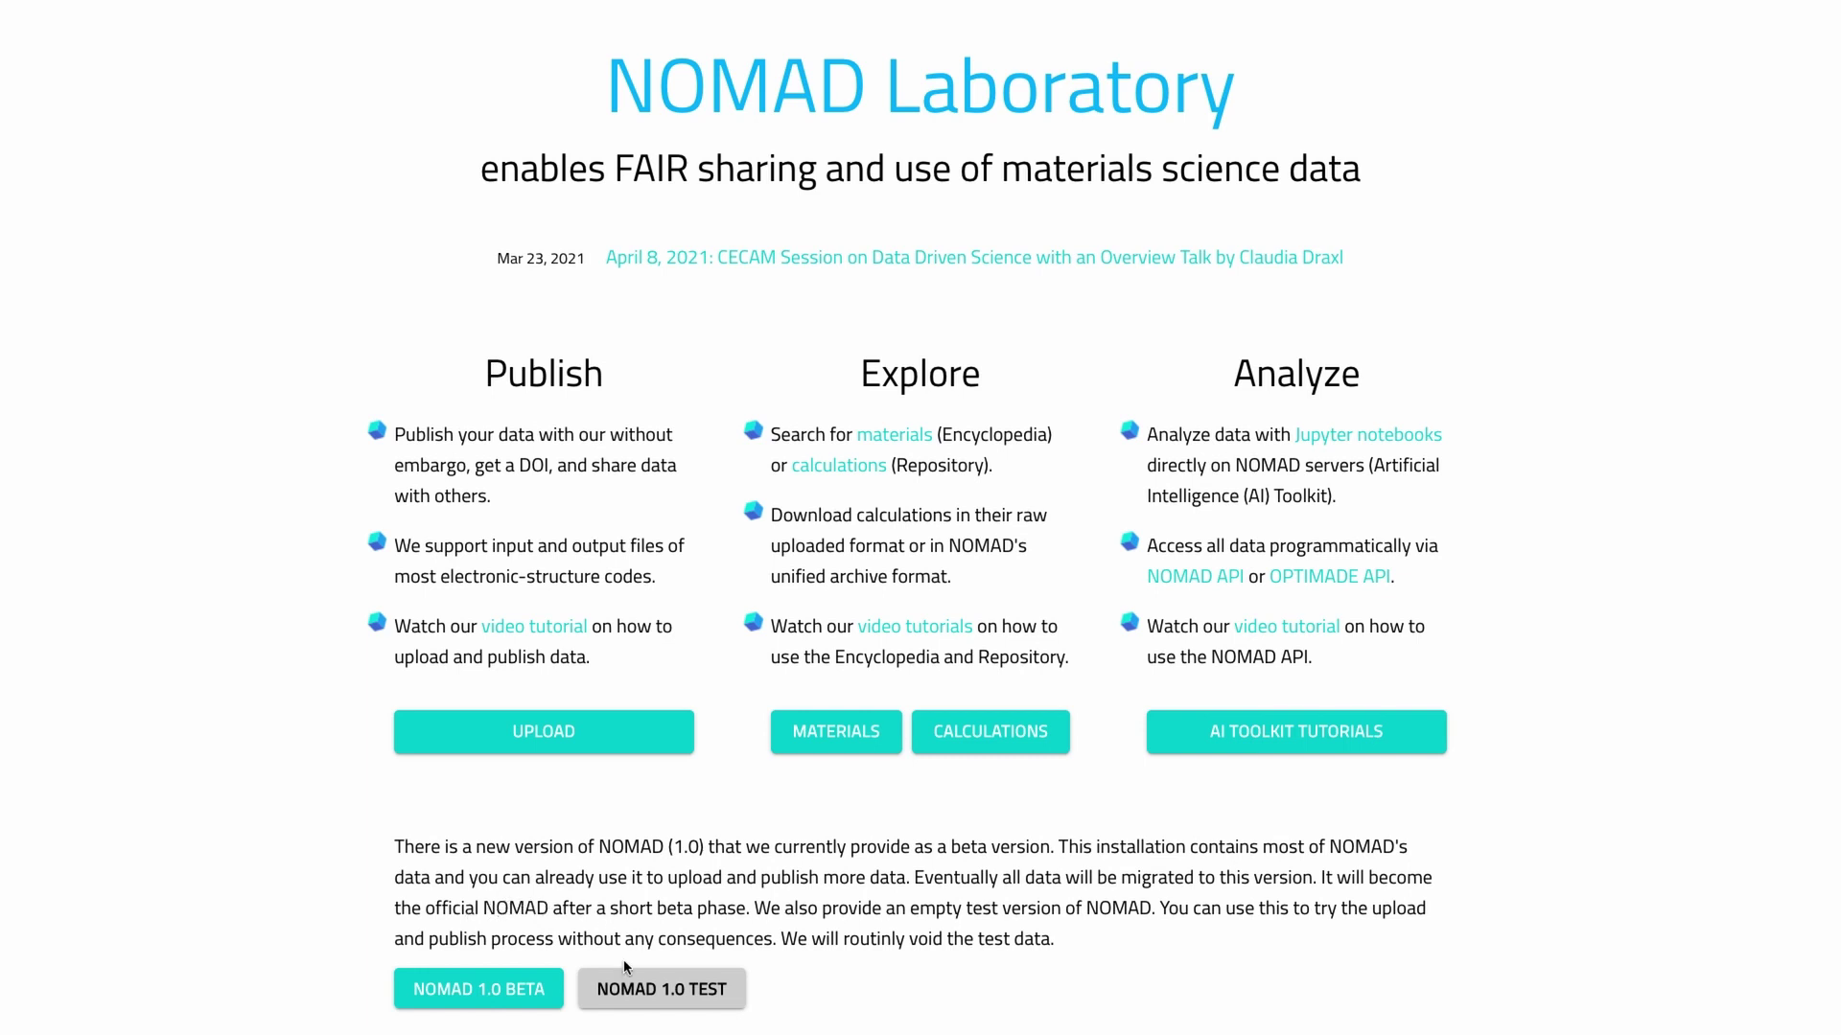
Step: Switch to the NOMAD 1.0 test installation, dismiss the beta banner, and go to login
{"action": "left_click", "coordinate": [641, 993]}
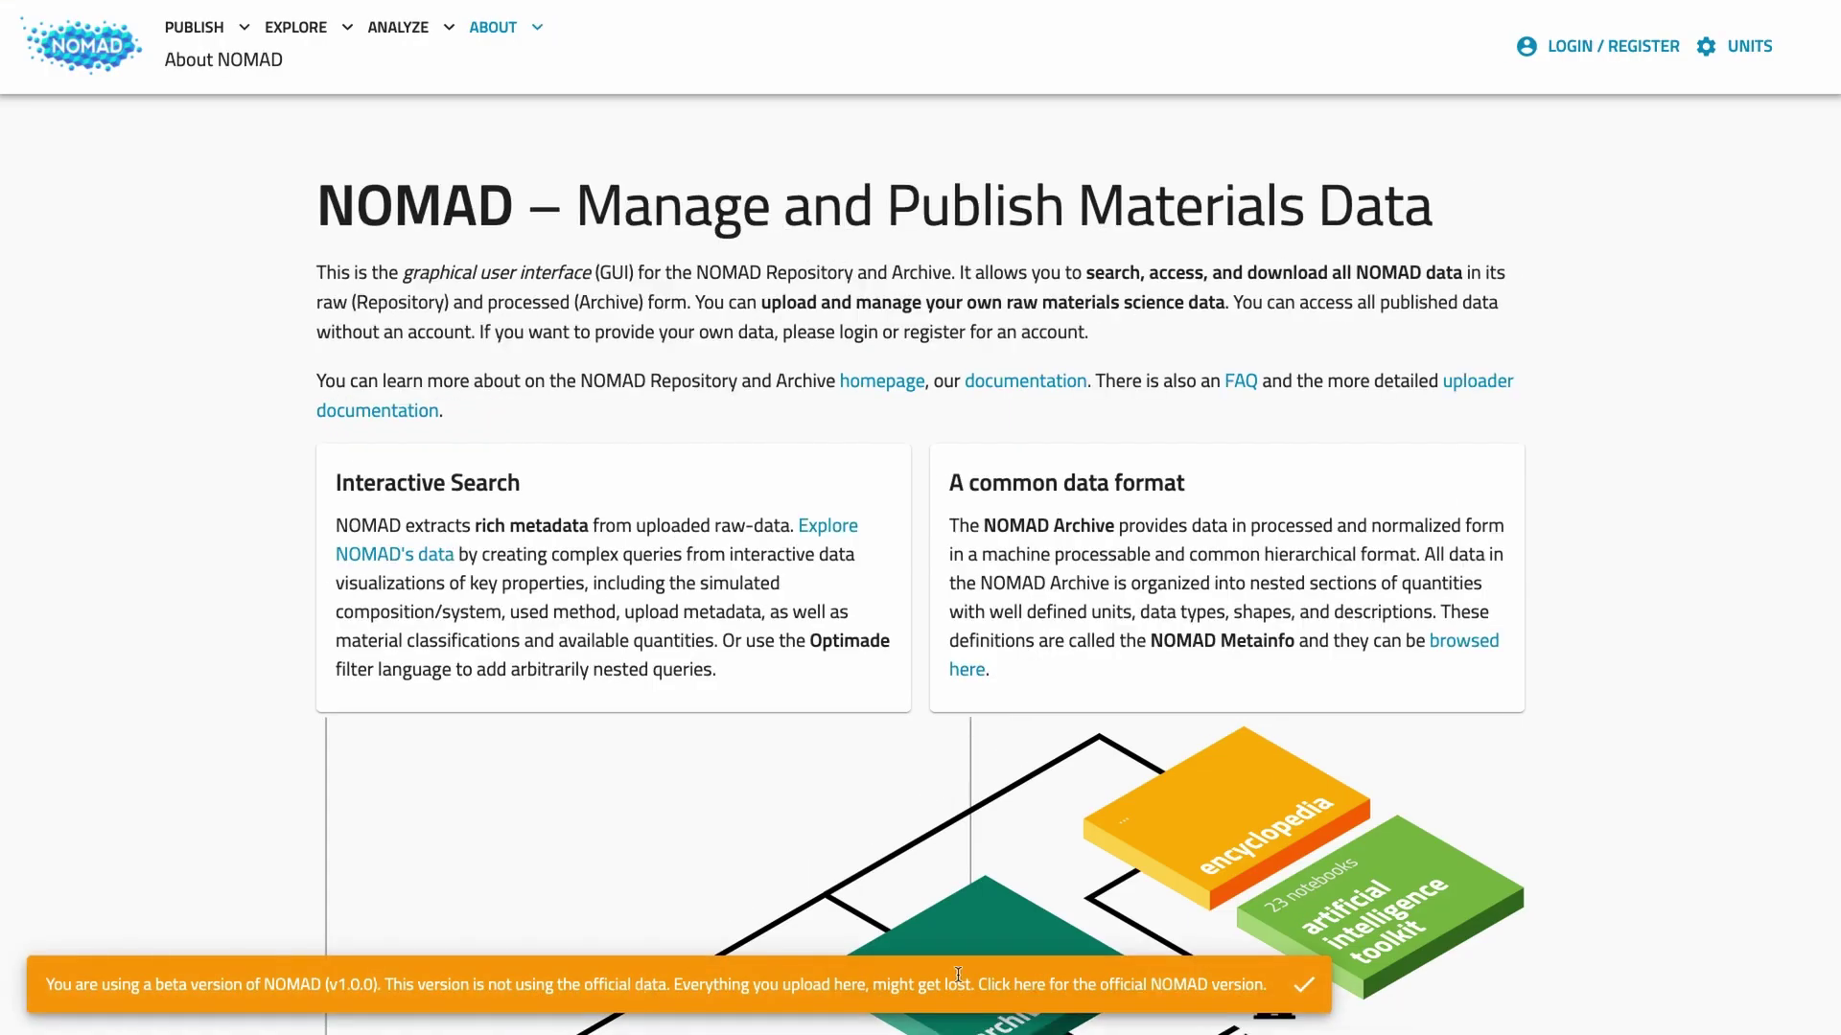
{"action": "left_click", "coordinate": [1304, 987]}
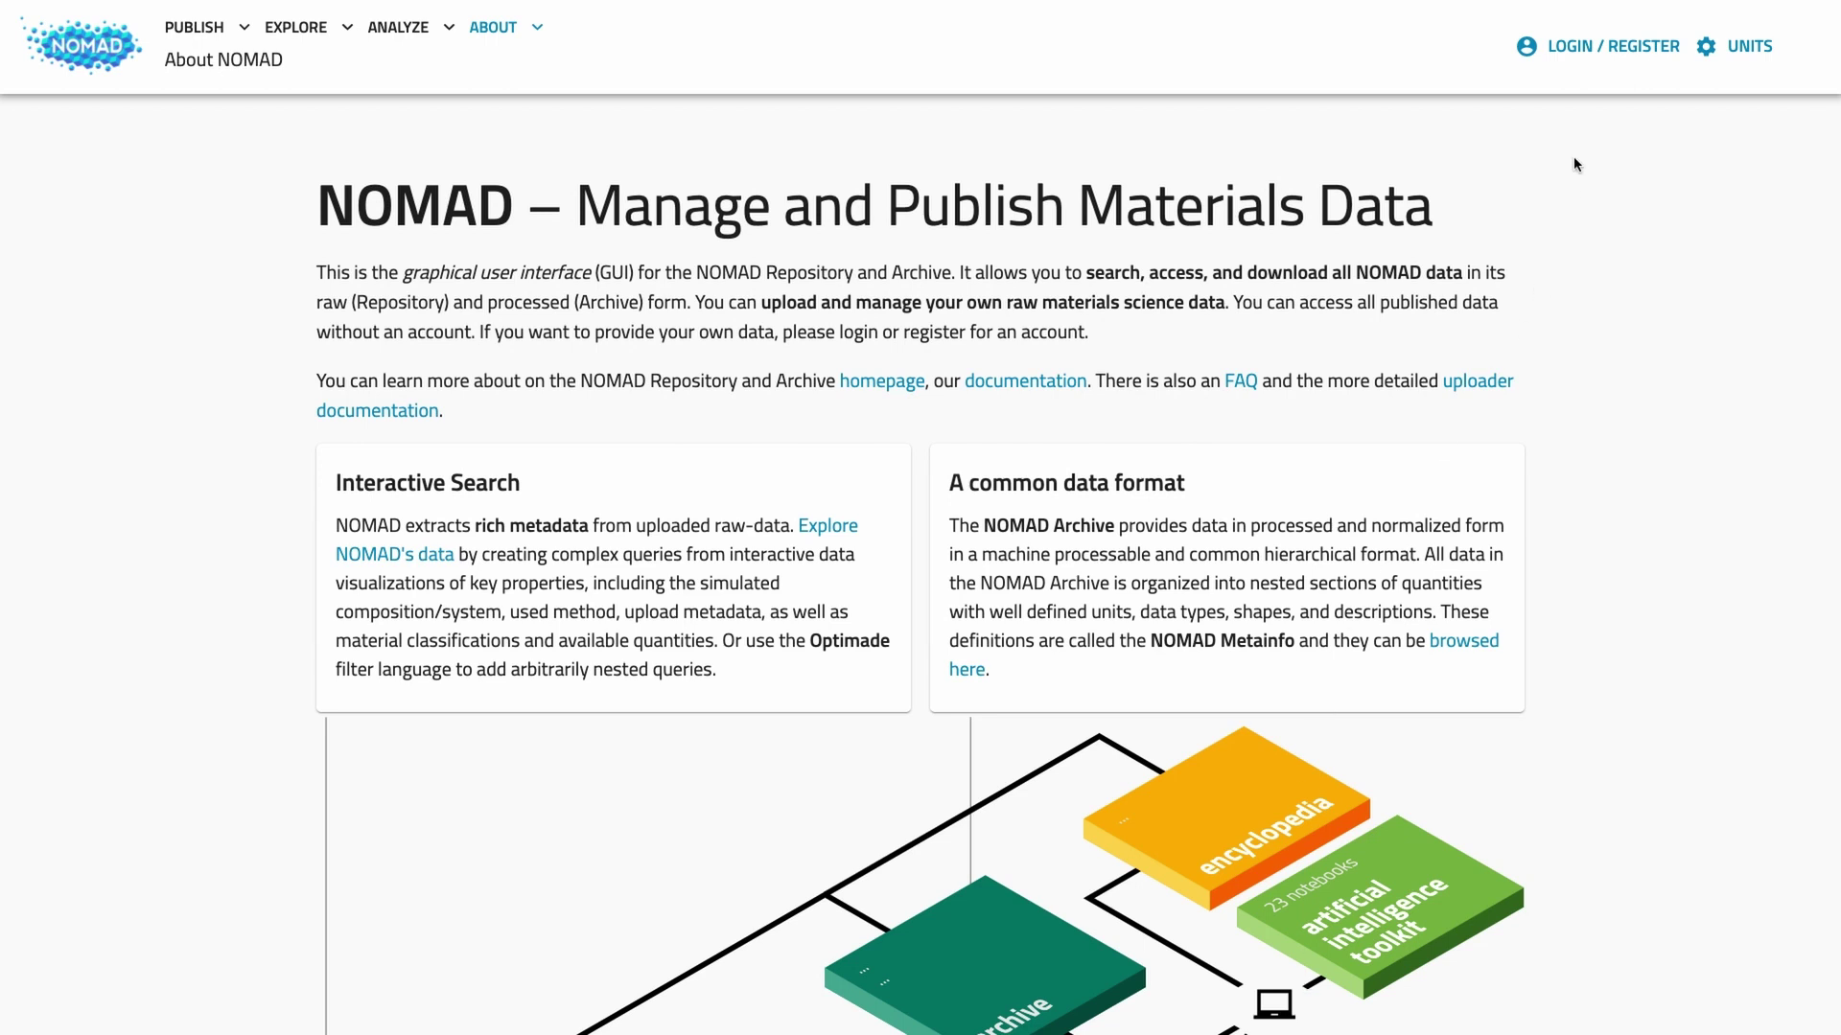
{"action": "left_click", "coordinate": [1589, 56]}
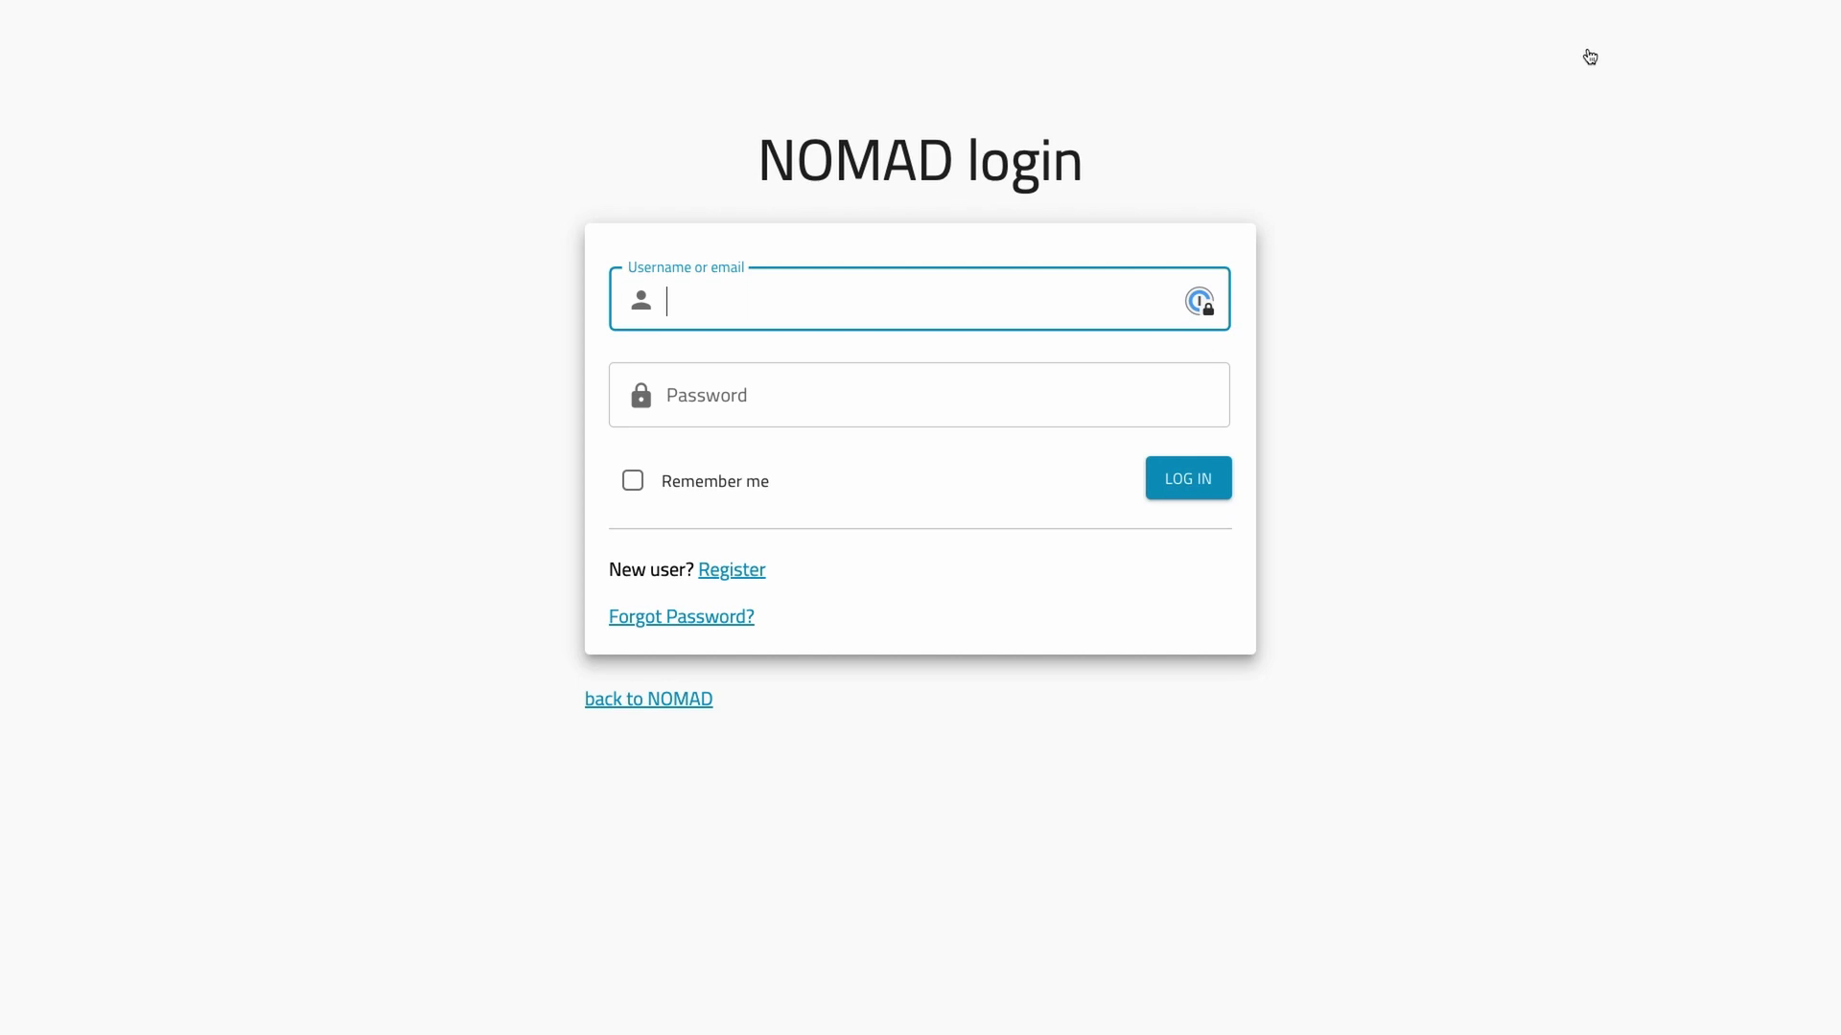
Step: Register a new account with the user's username, name, e-mail, affiliation, address and password
{"action": "left_click", "coordinate": [723, 570]}
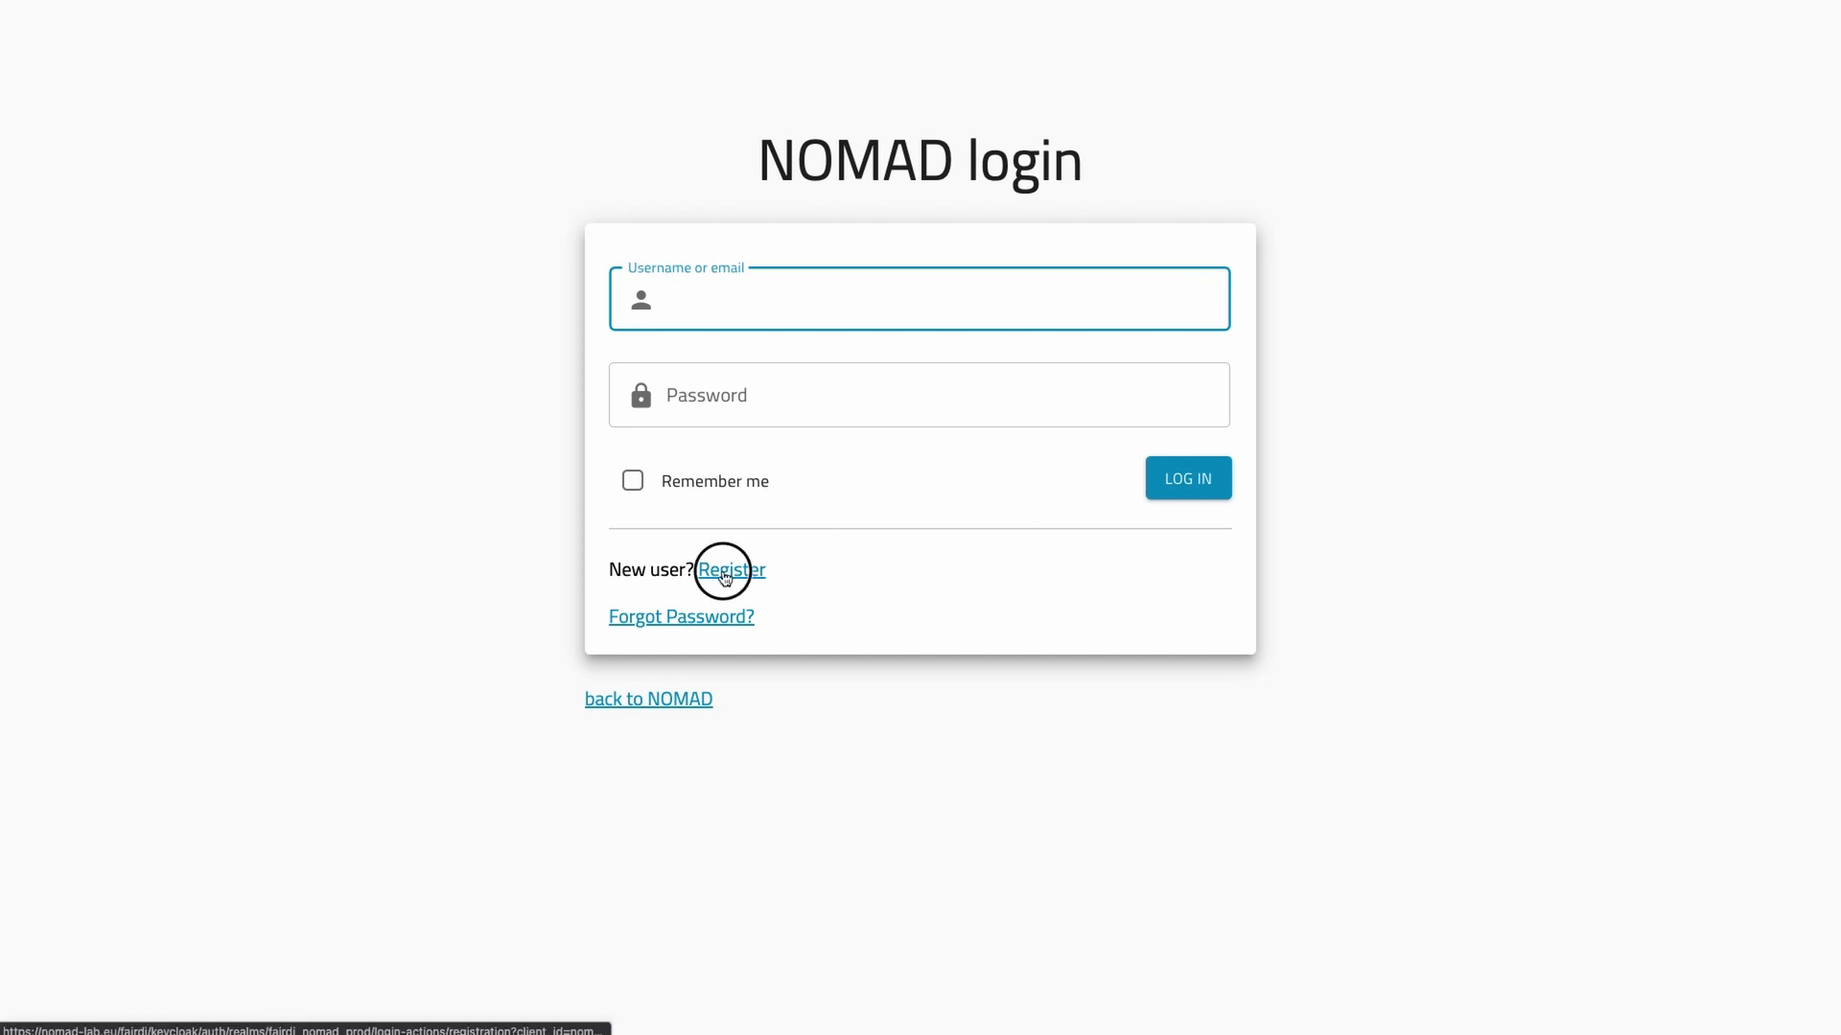
{"action": "type", "text": "markus.scheidgen"}
{"action": "key", "text": "Tab"}
{"action": "type", "text": "Markus"}
{"action": "key", "text": "Tab"}
{"action": "type", "text": "Scheidgen"}
{"action": "key", "text": "Tab"}
{"action": "key", "text": "Tab"}
{"action": "type", "text": "Humboldt Unive"}
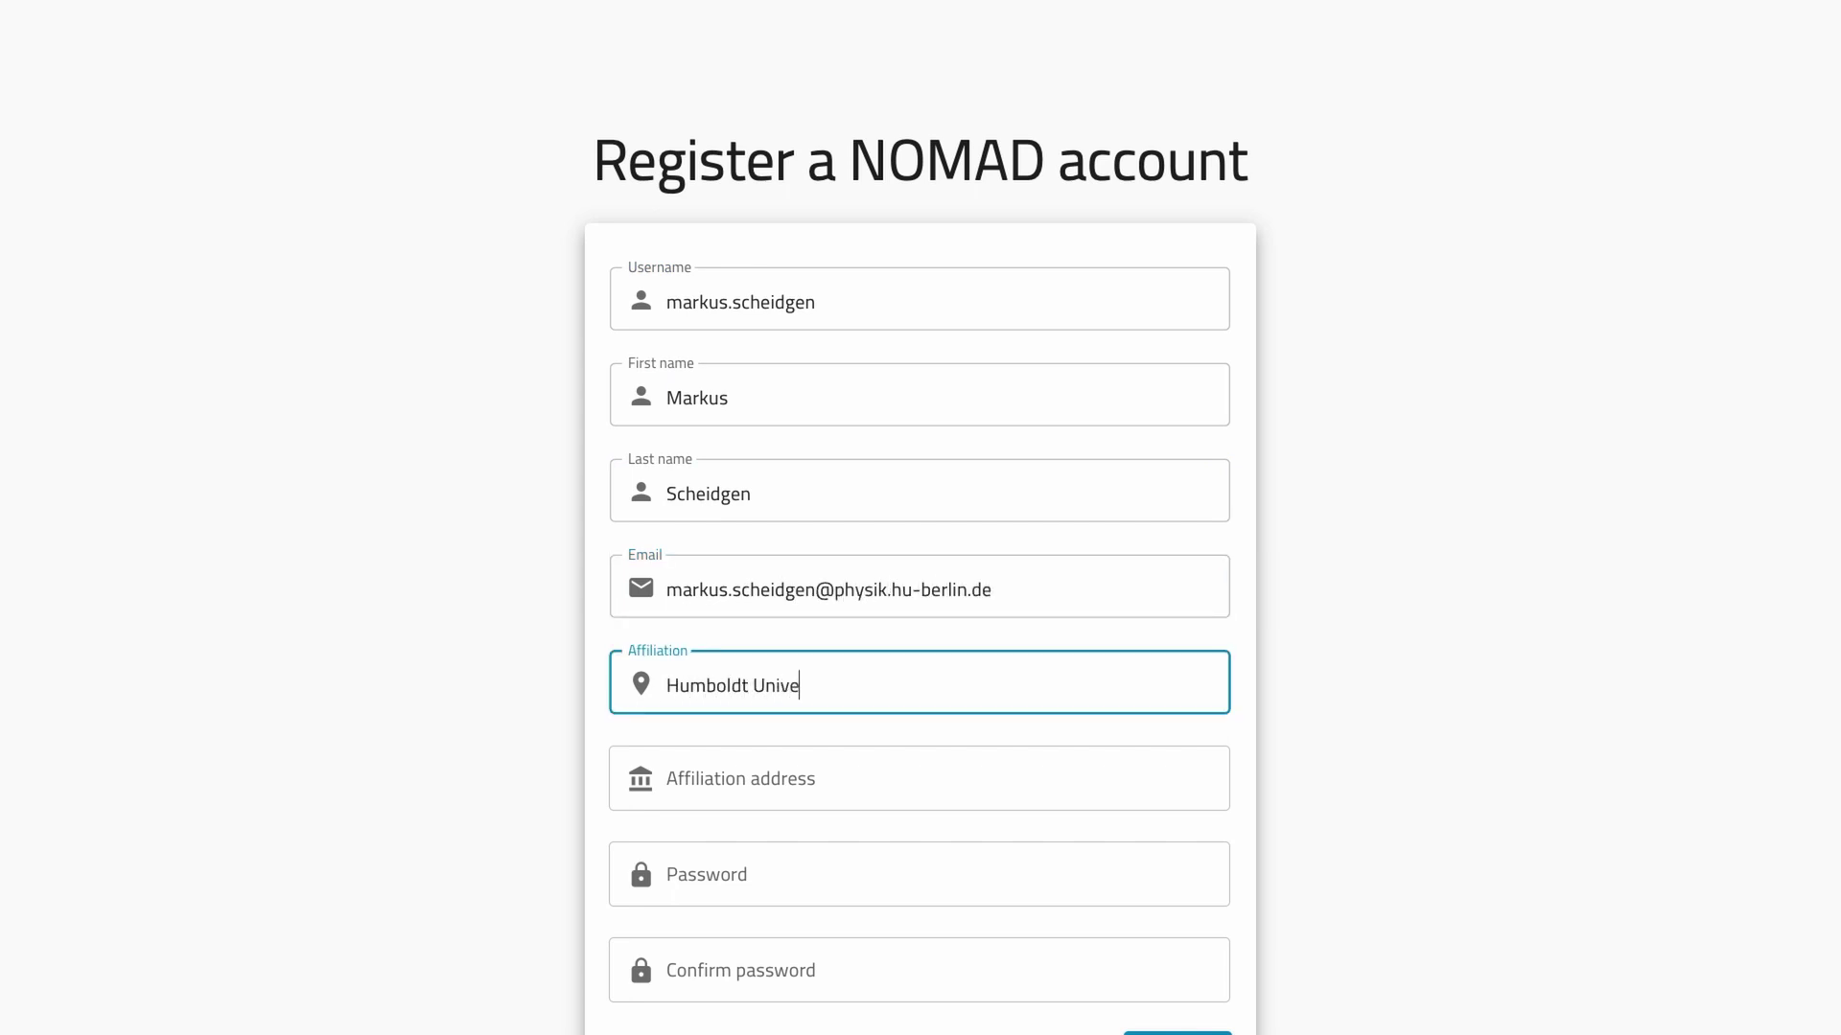
{"action": "type", "text": "rsität zu Berlin"}
{"action": "key", "text": "Tab"}
{"action": "type", "text": "Unter"}
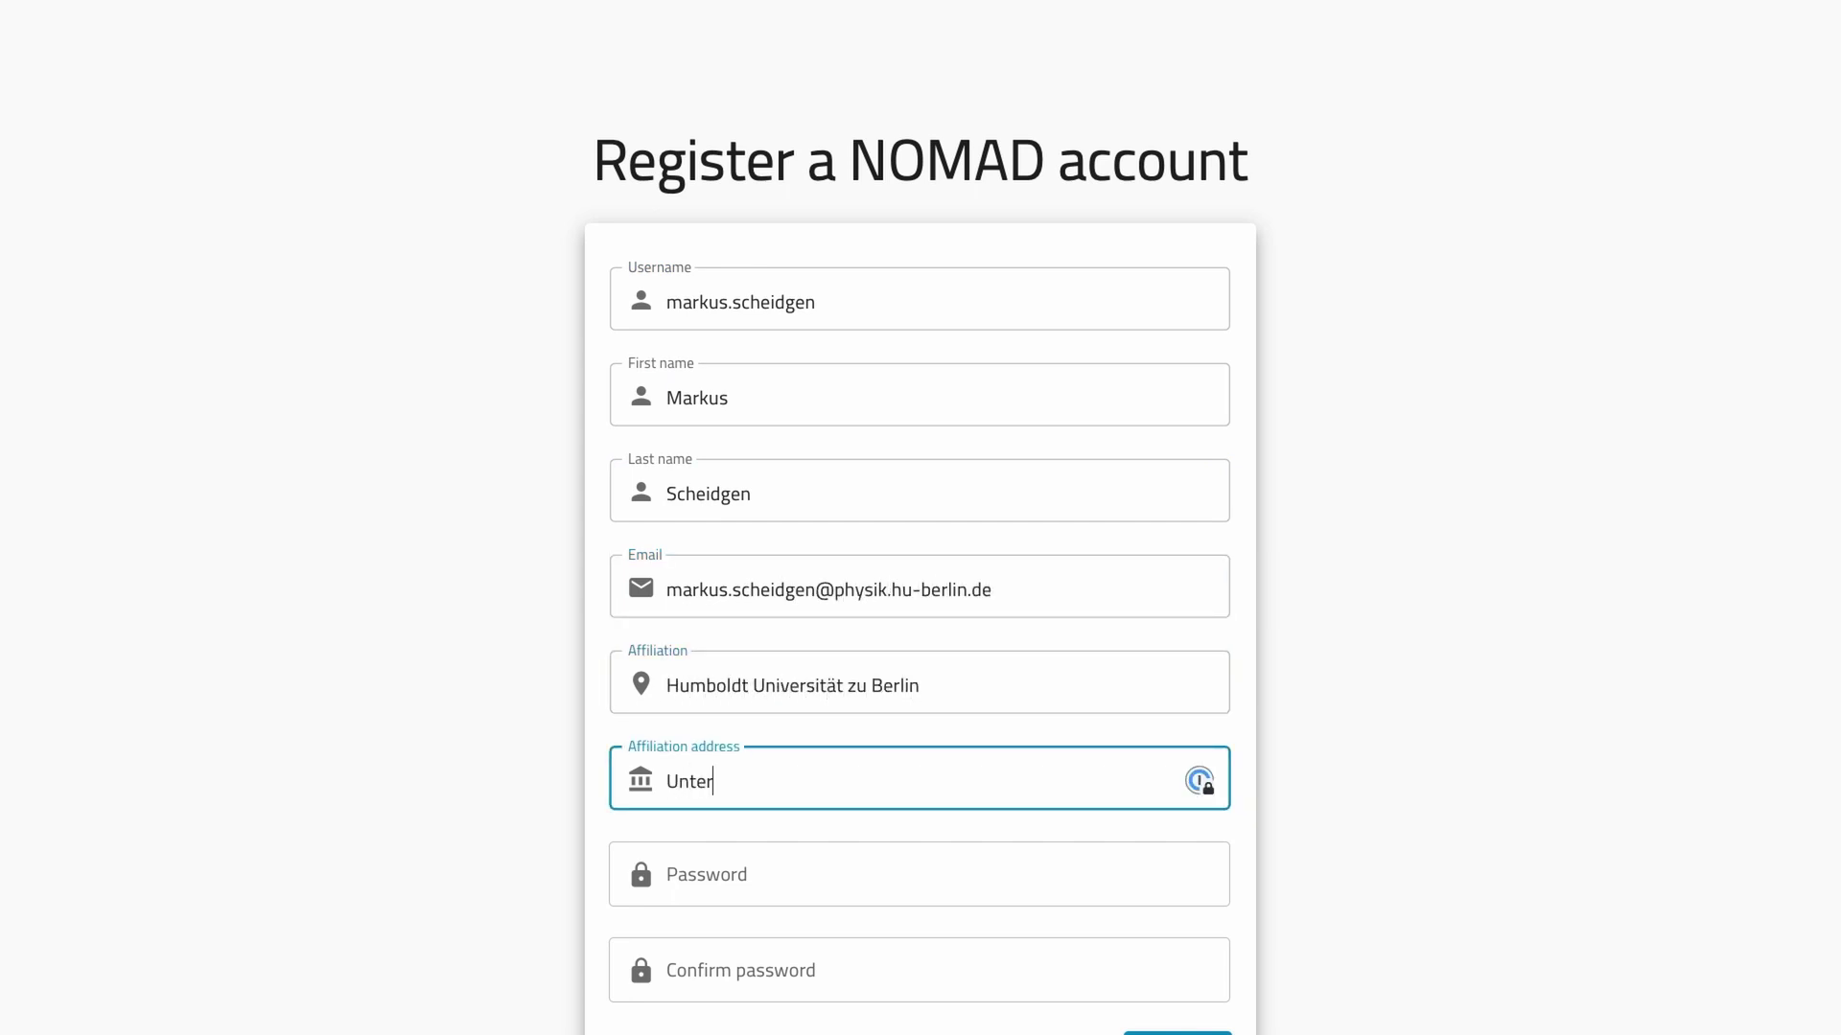
{"action": "type", "text": " den Linden 6"}
{"action": "key", "text": "Tab"}
{"action": "type", "text": "*********"}
{"action": "key", "text": "Tab"}
{"action": "type", "text": "*********"}
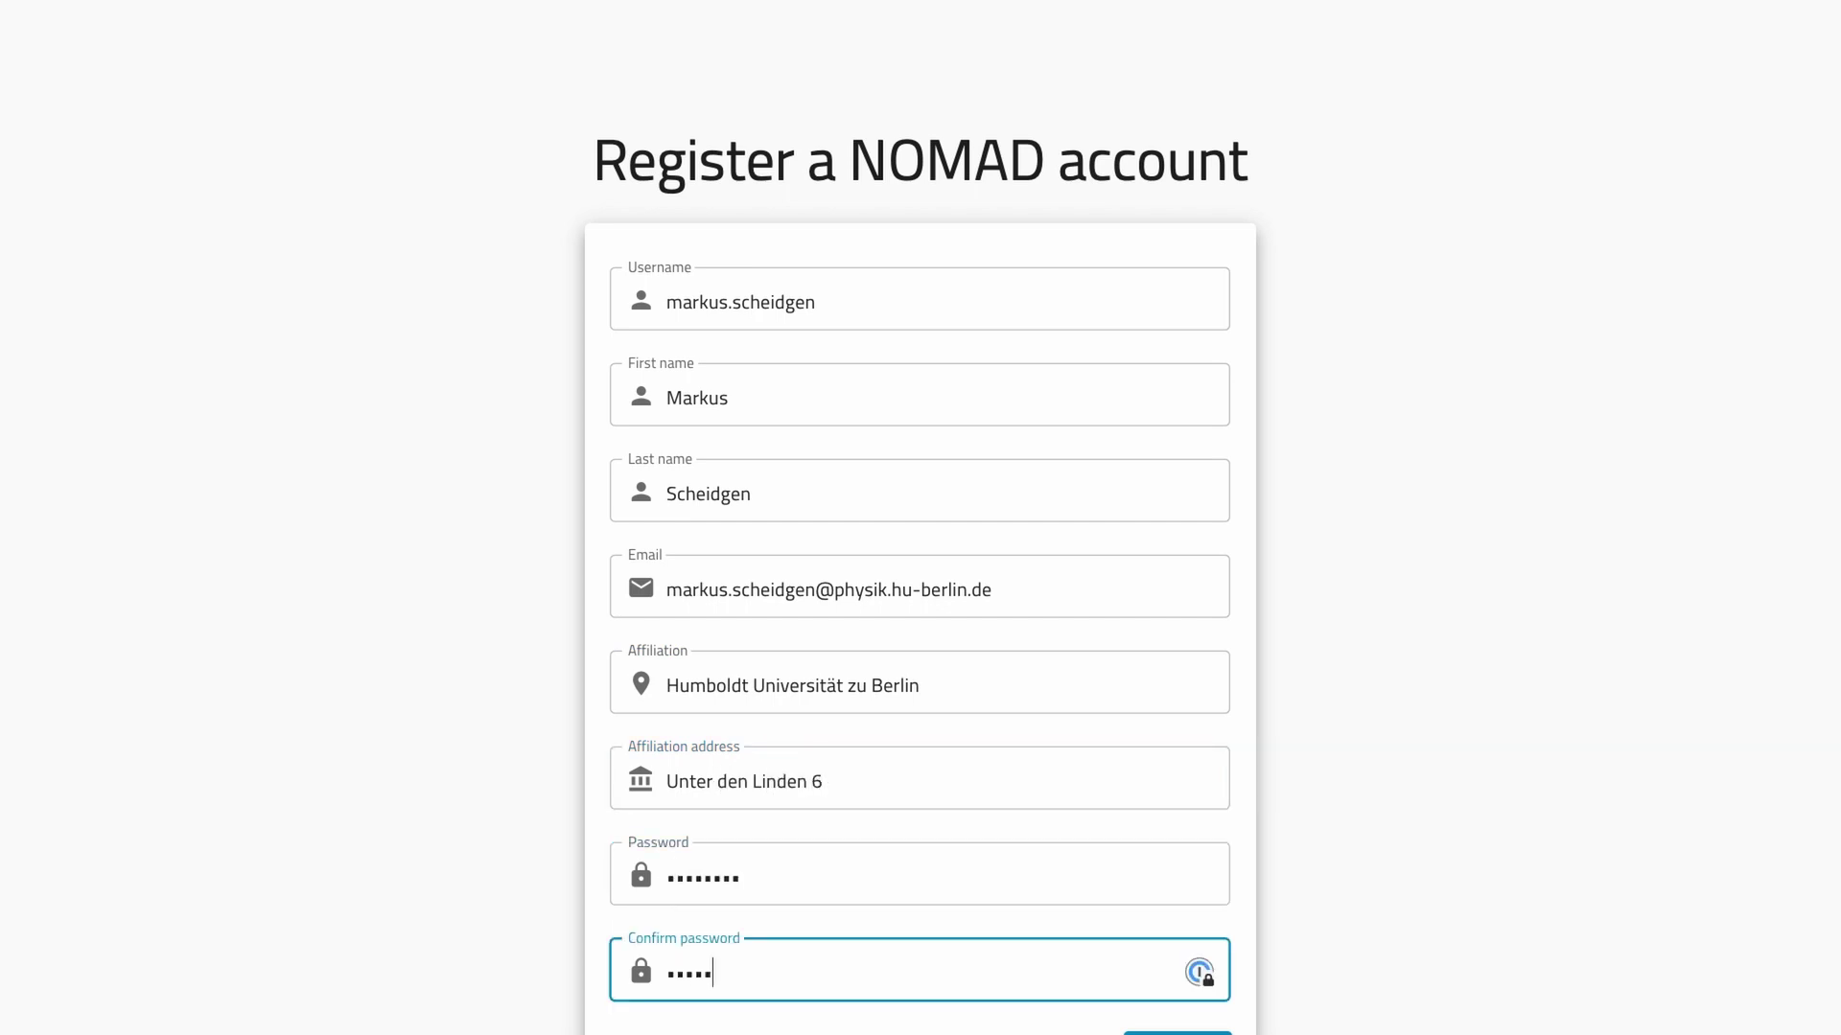
{"action": "scroll", "coordinate": [1199, 929], "scroll_direction": "down", "scroll_amount": 1}
{"action": "left_click", "coordinate": [1200, 932]}
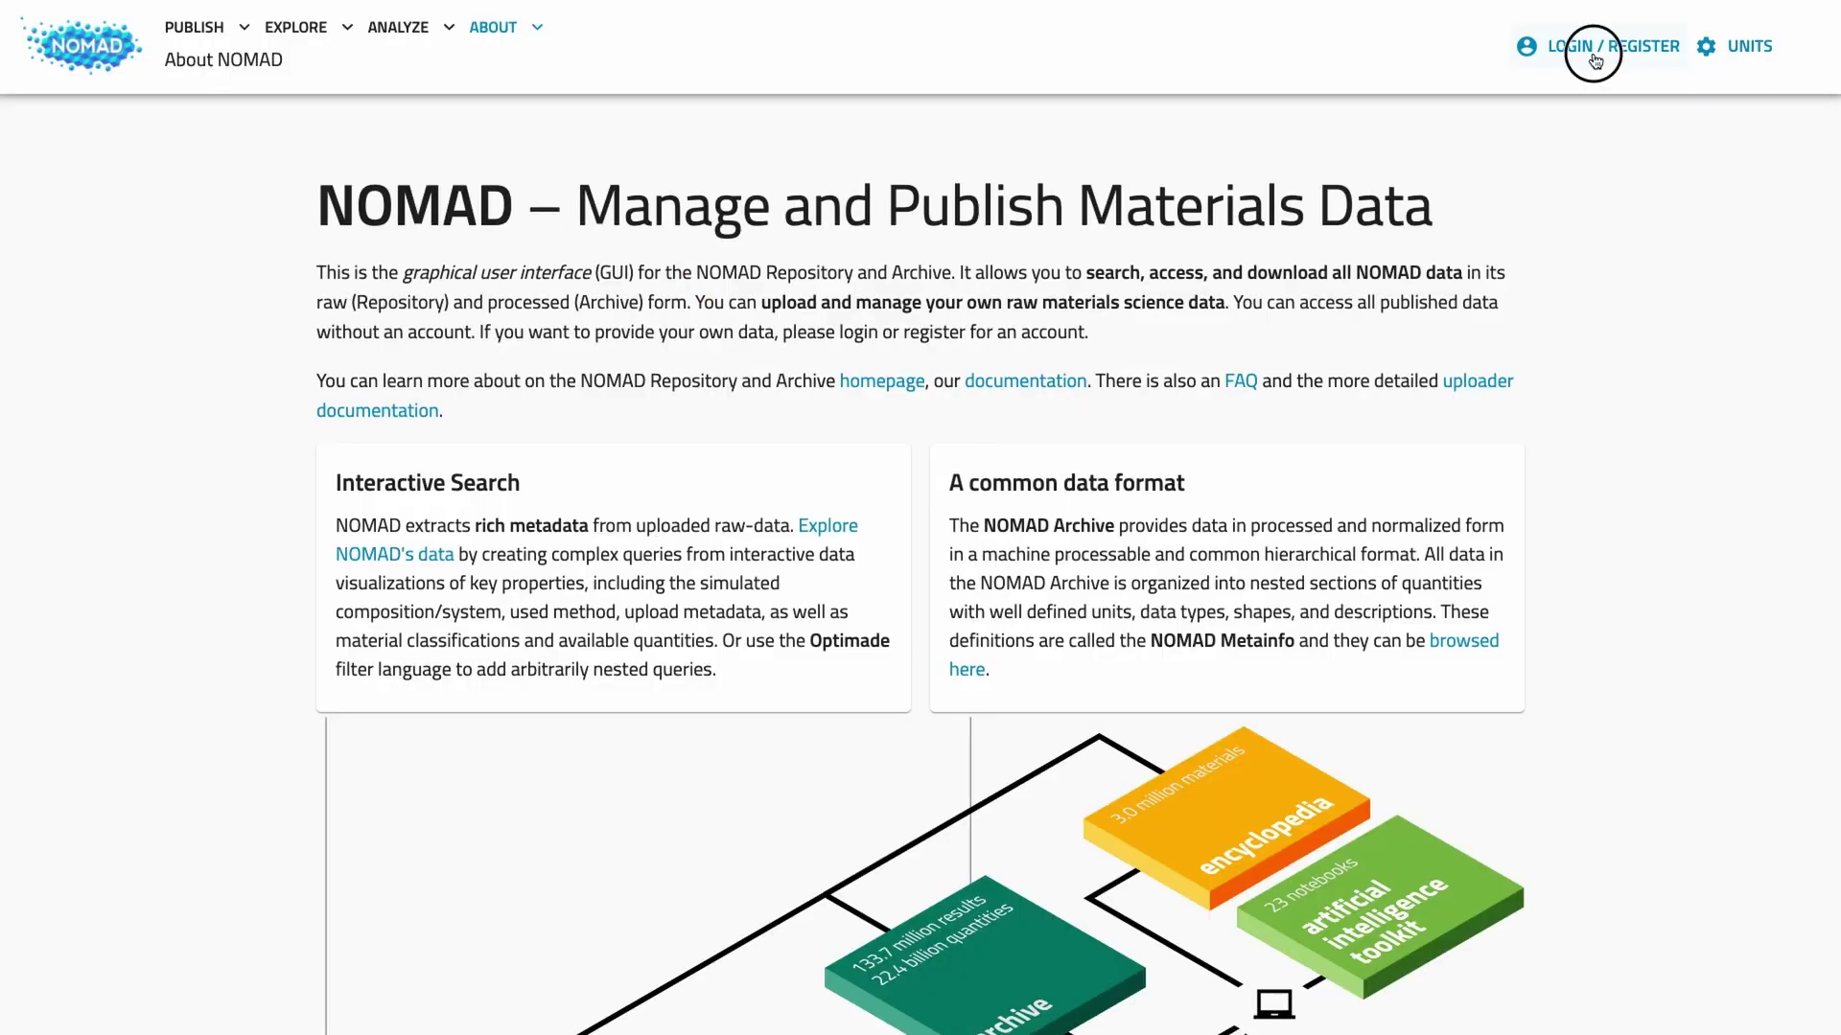
Step: Log in with the new account's username and password
{"action": "left_click", "coordinate": [1607, 49]}
{"action": "type", "text": "markus.scheidgen"}
{"action": "key", "text": "Tab"}
{"action": "type", "text": "*********"}
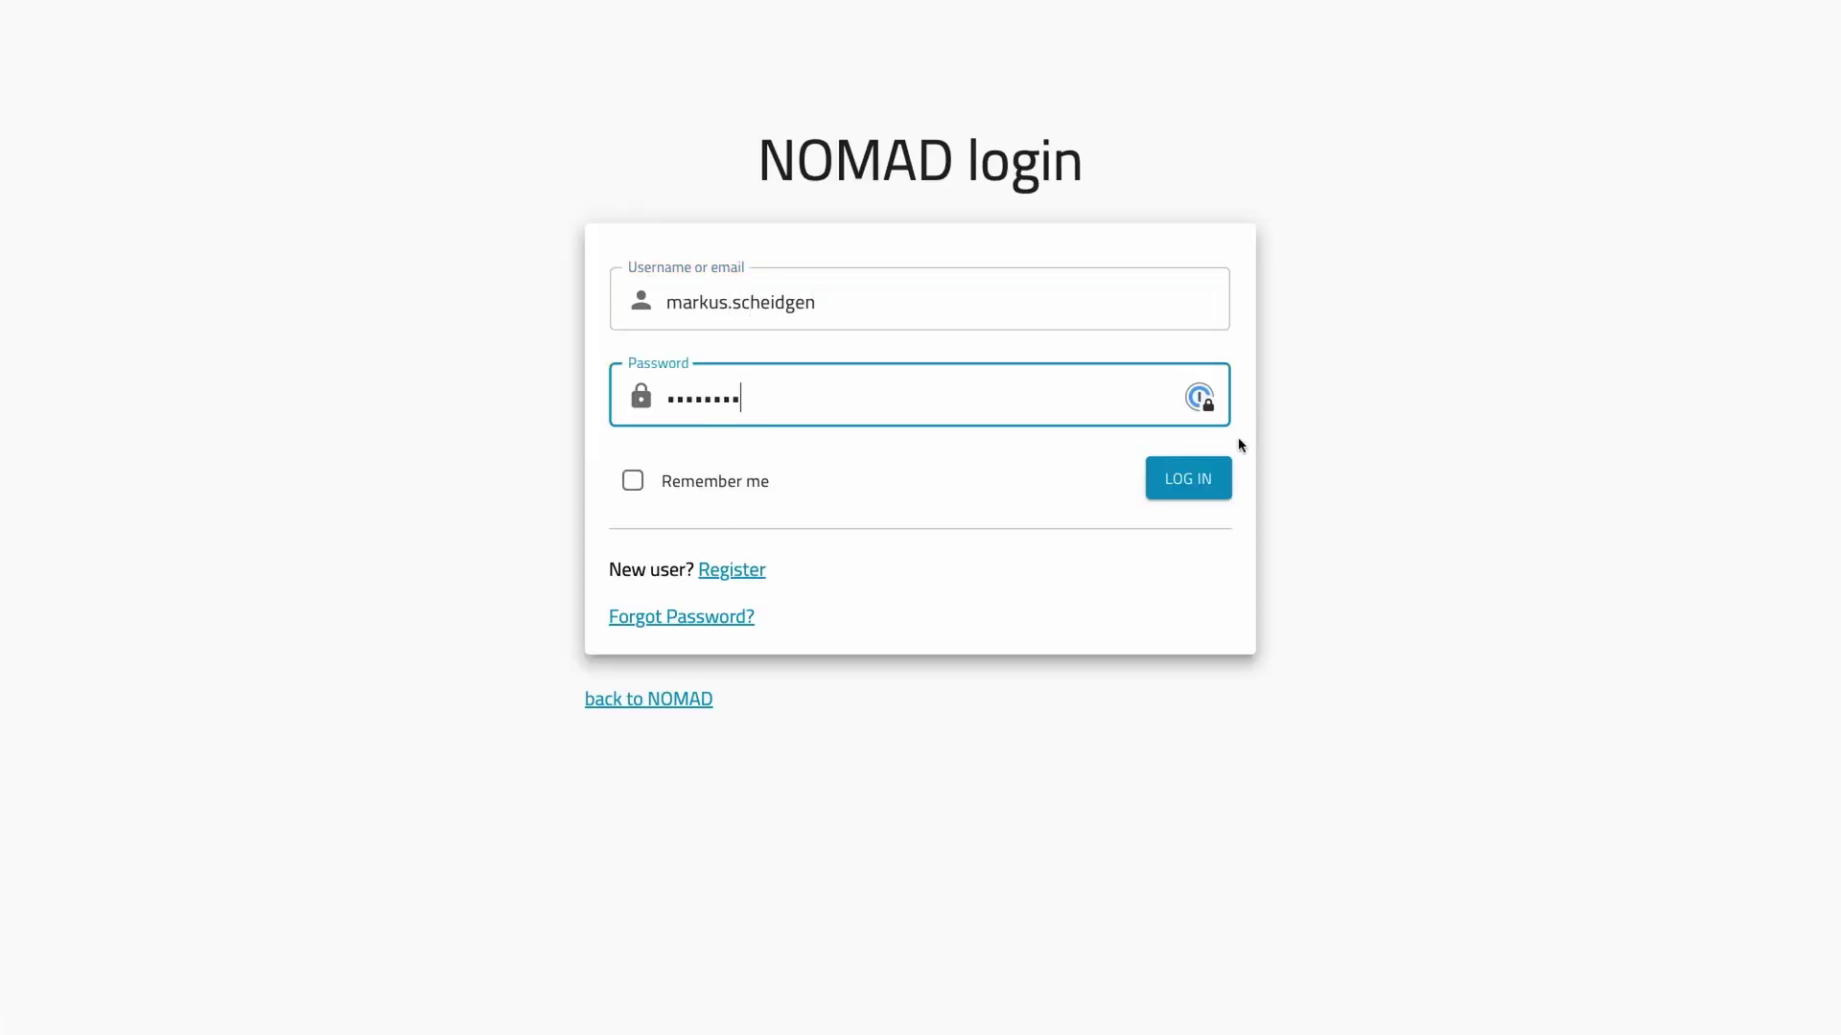
{"action": "left_click", "coordinate": [1216, 489]}
Step: Create a new upload from the PUBLISH > Uploads list
{"action": "mouse_move", "coordinate": [192, 38]}
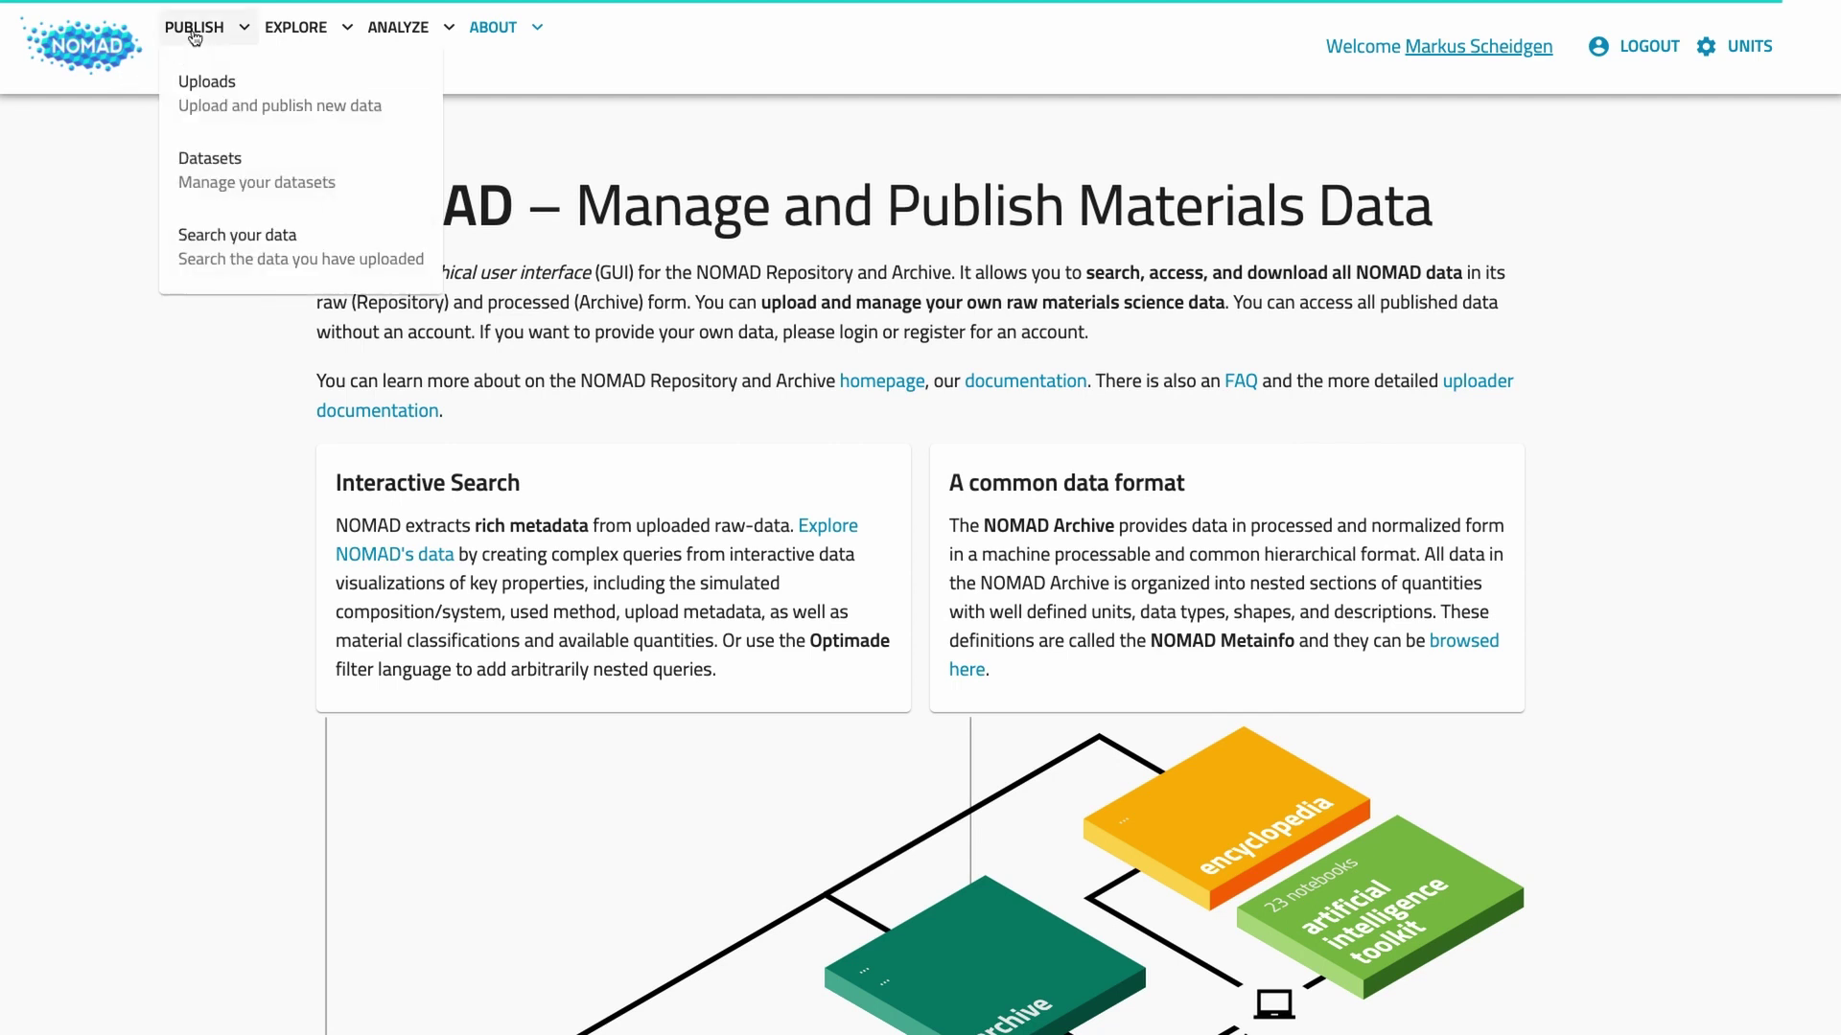
{"action": "left_click", "coordinate": [209, 90]}
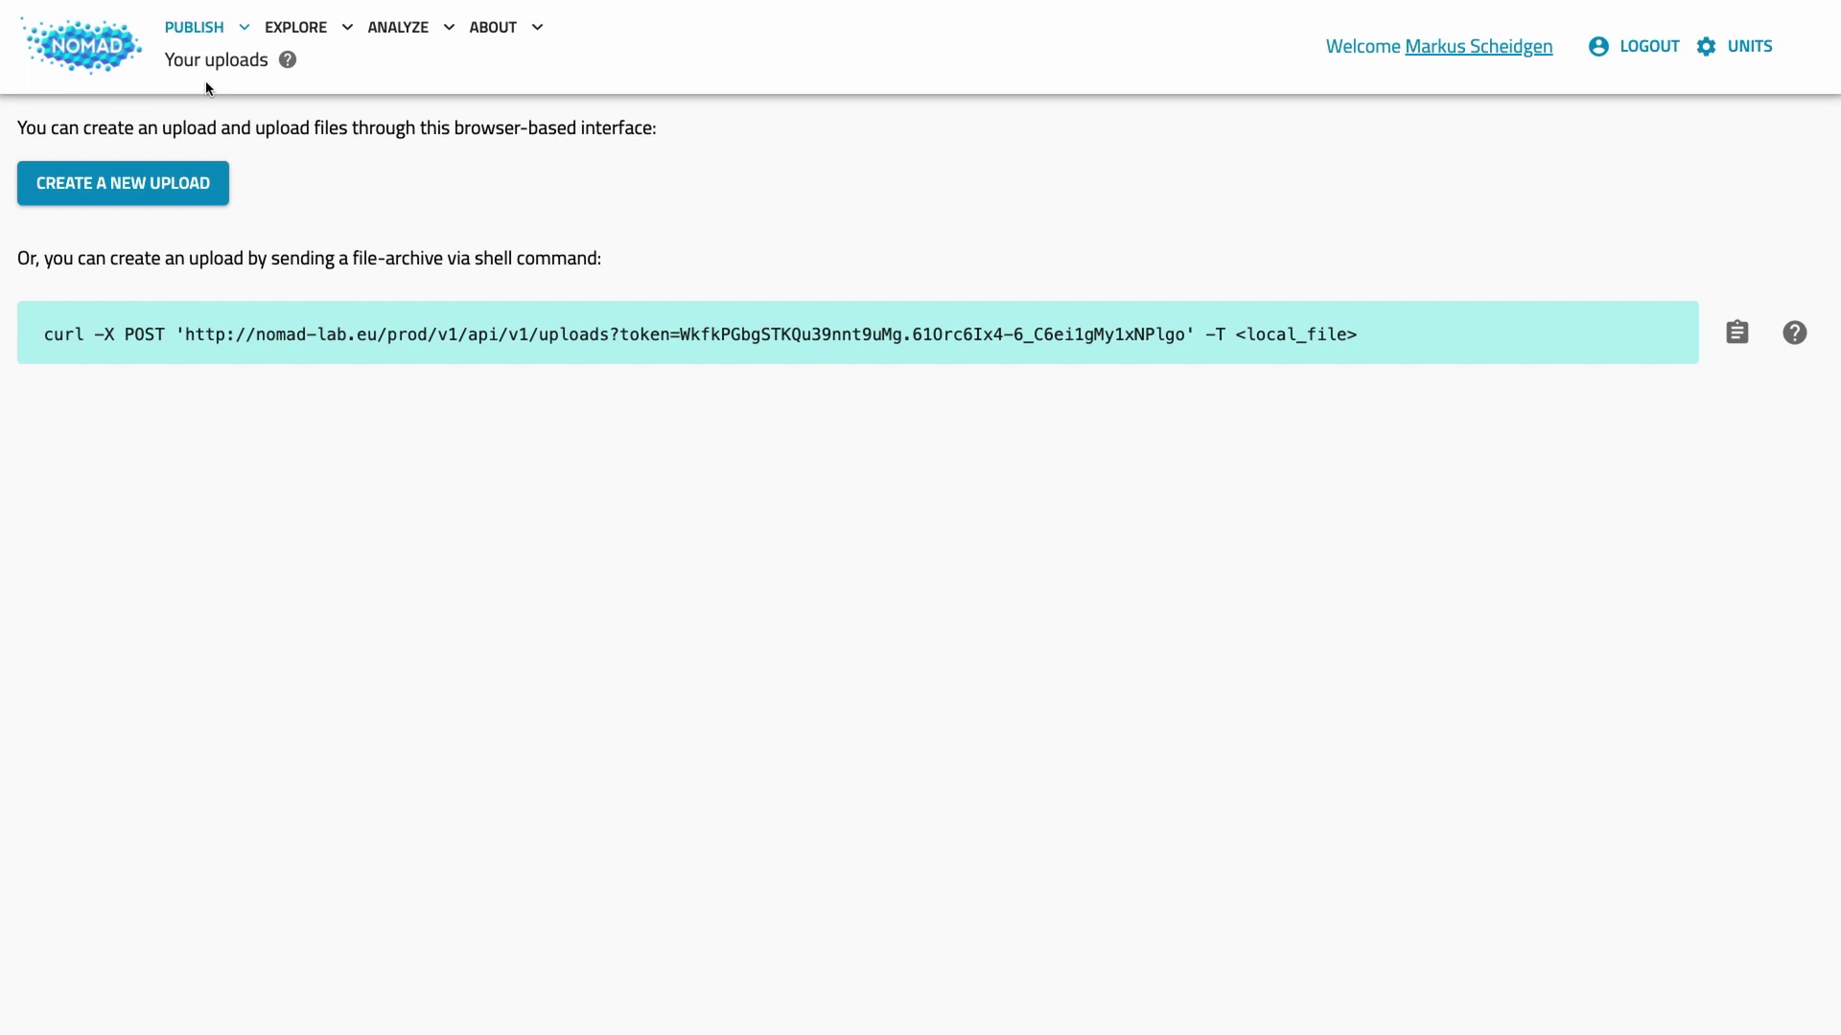
{"action": "left_click", "coordinate": [132, 193]}
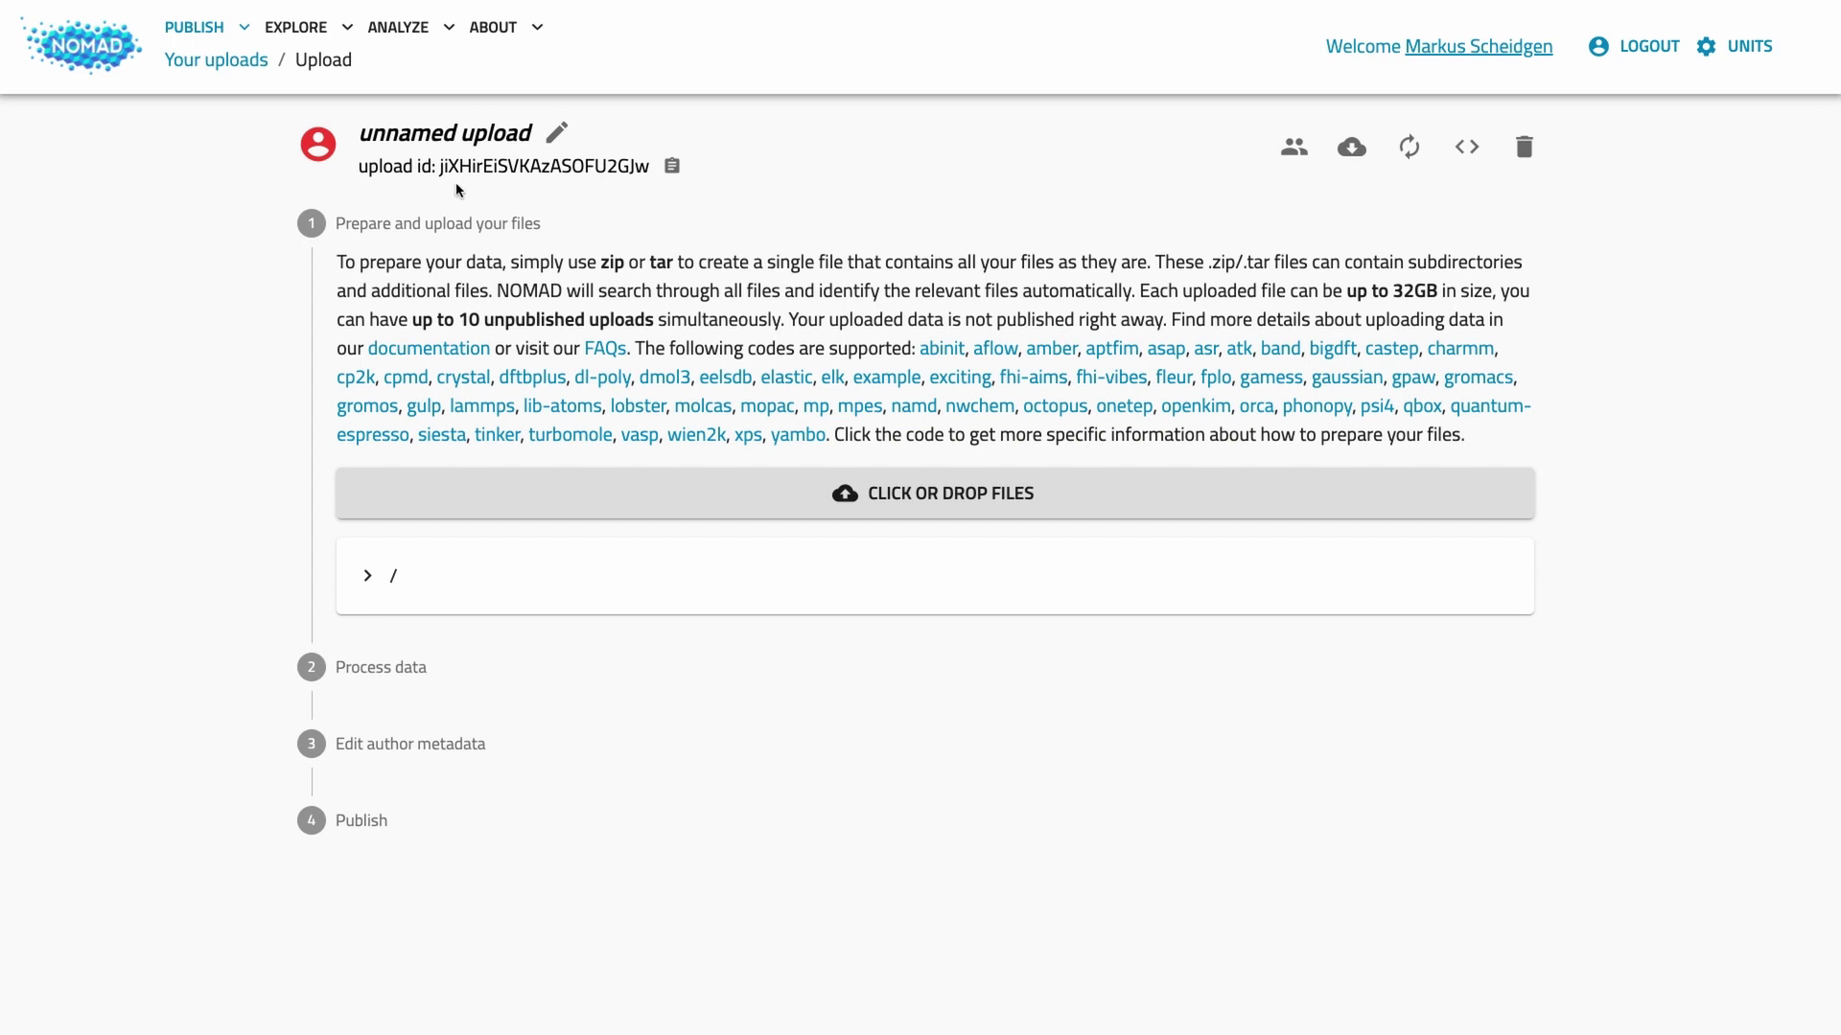
Step: Rename the unnamed upload to 'My tutorial upload' and save the name
{"action": "left_click", "coordinate": [555, 133]}
{"action": "left_click", "coordinate": [548, 135]}
{"action": "type", "text": "My tutorial uplo"}
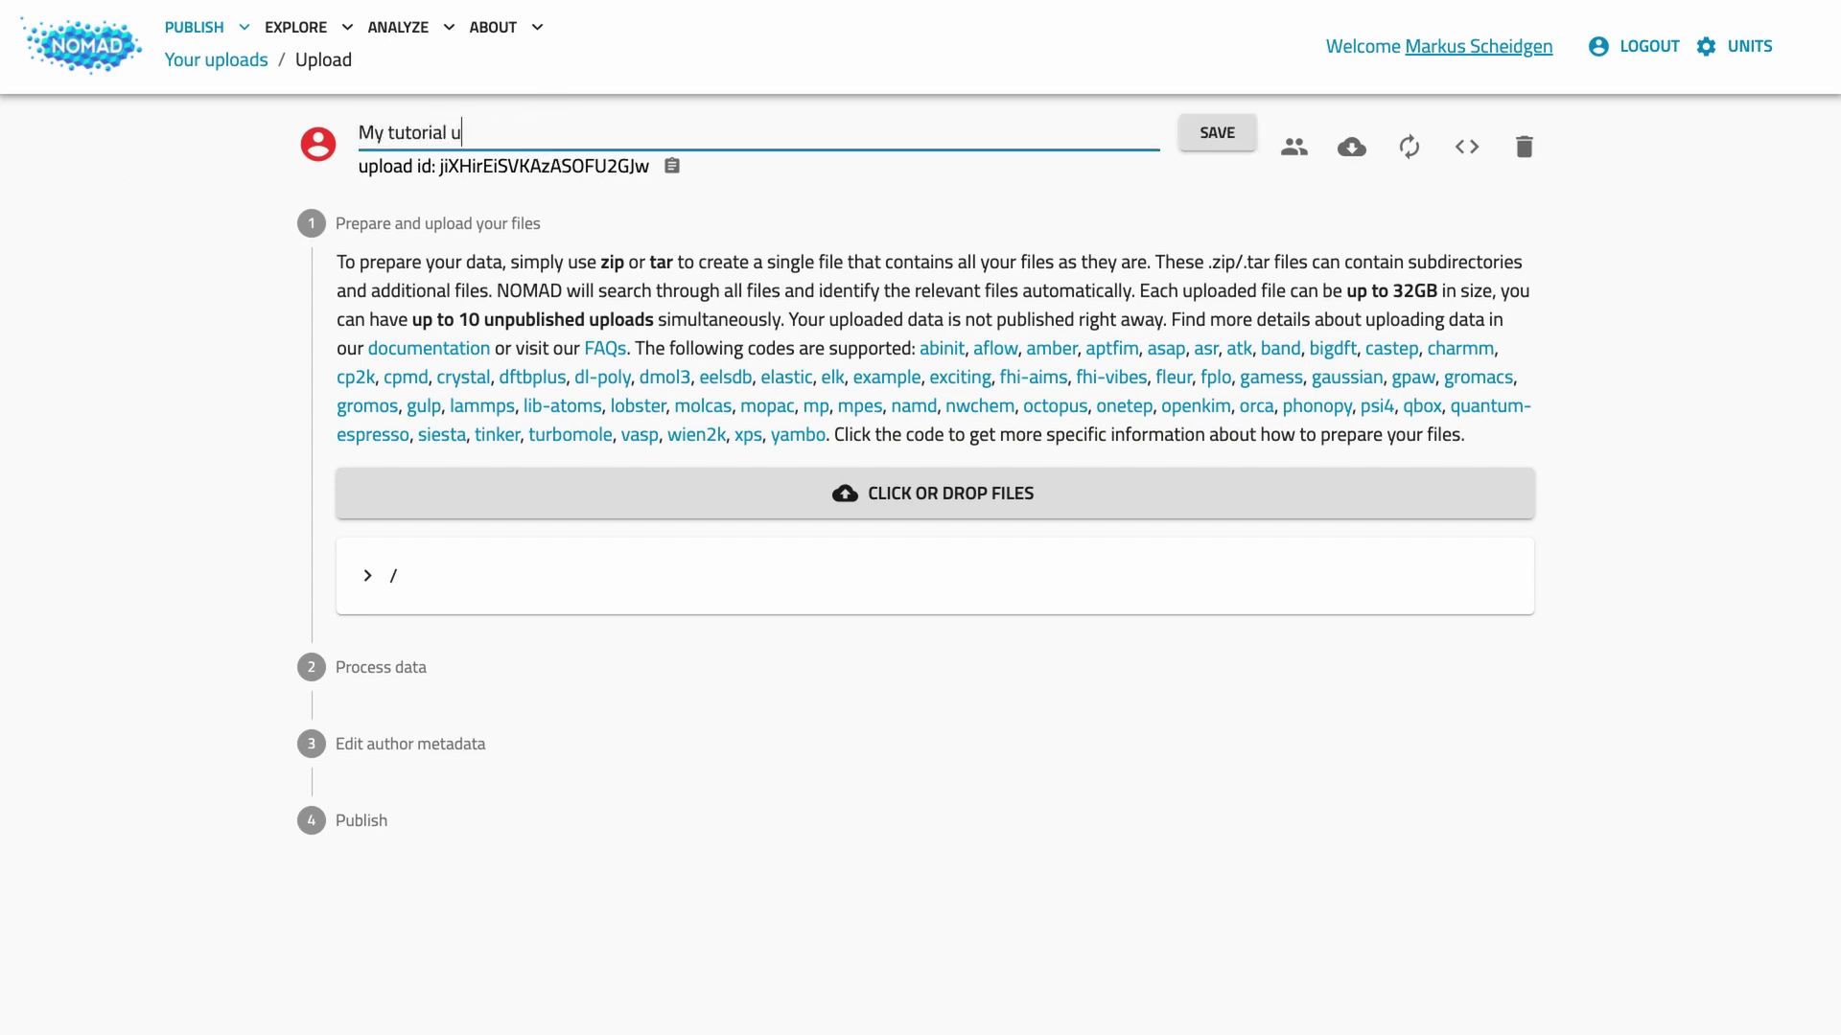
{"action": "key", "text": "BackSpace"}
{"action": "type", "text": "load"}
{"action": "left_click", "coordinate": [1218, 136]}
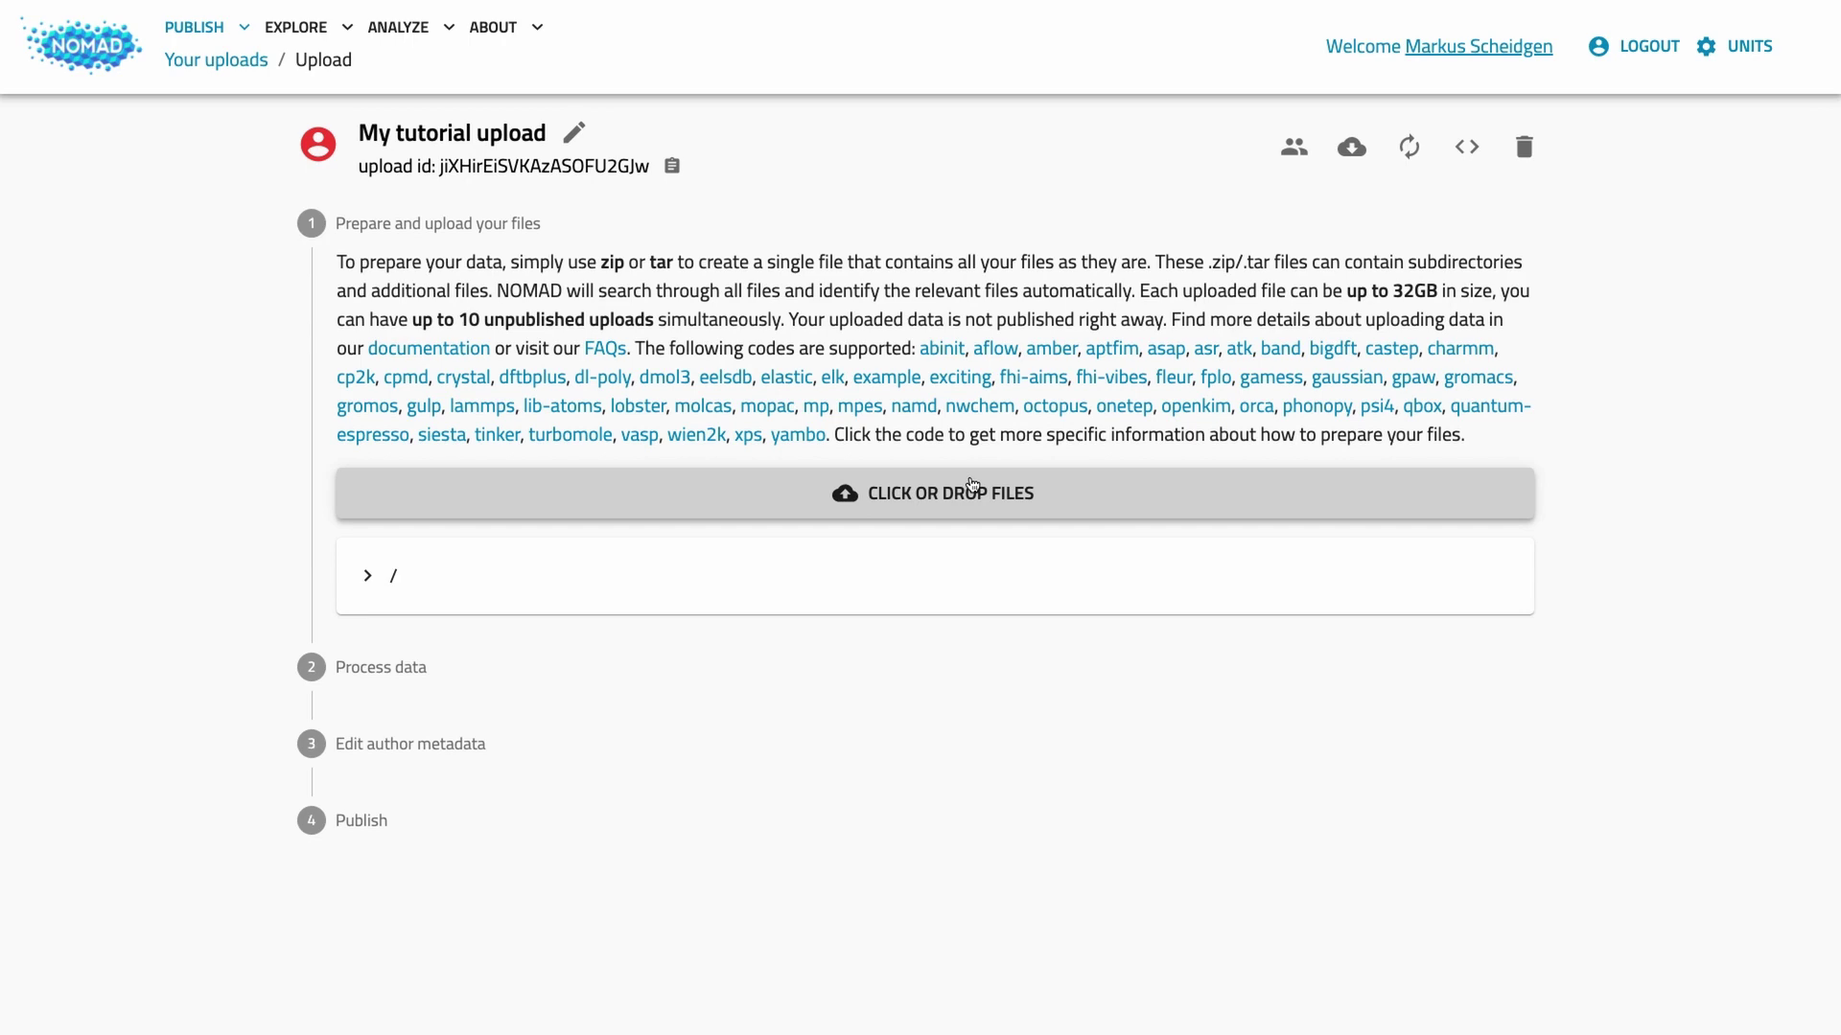
Step: Upload tutorial_files.zip from the Desktop and let its 15 VASP entries process
{"action": "left_click", "coordinate": [973, 484]}
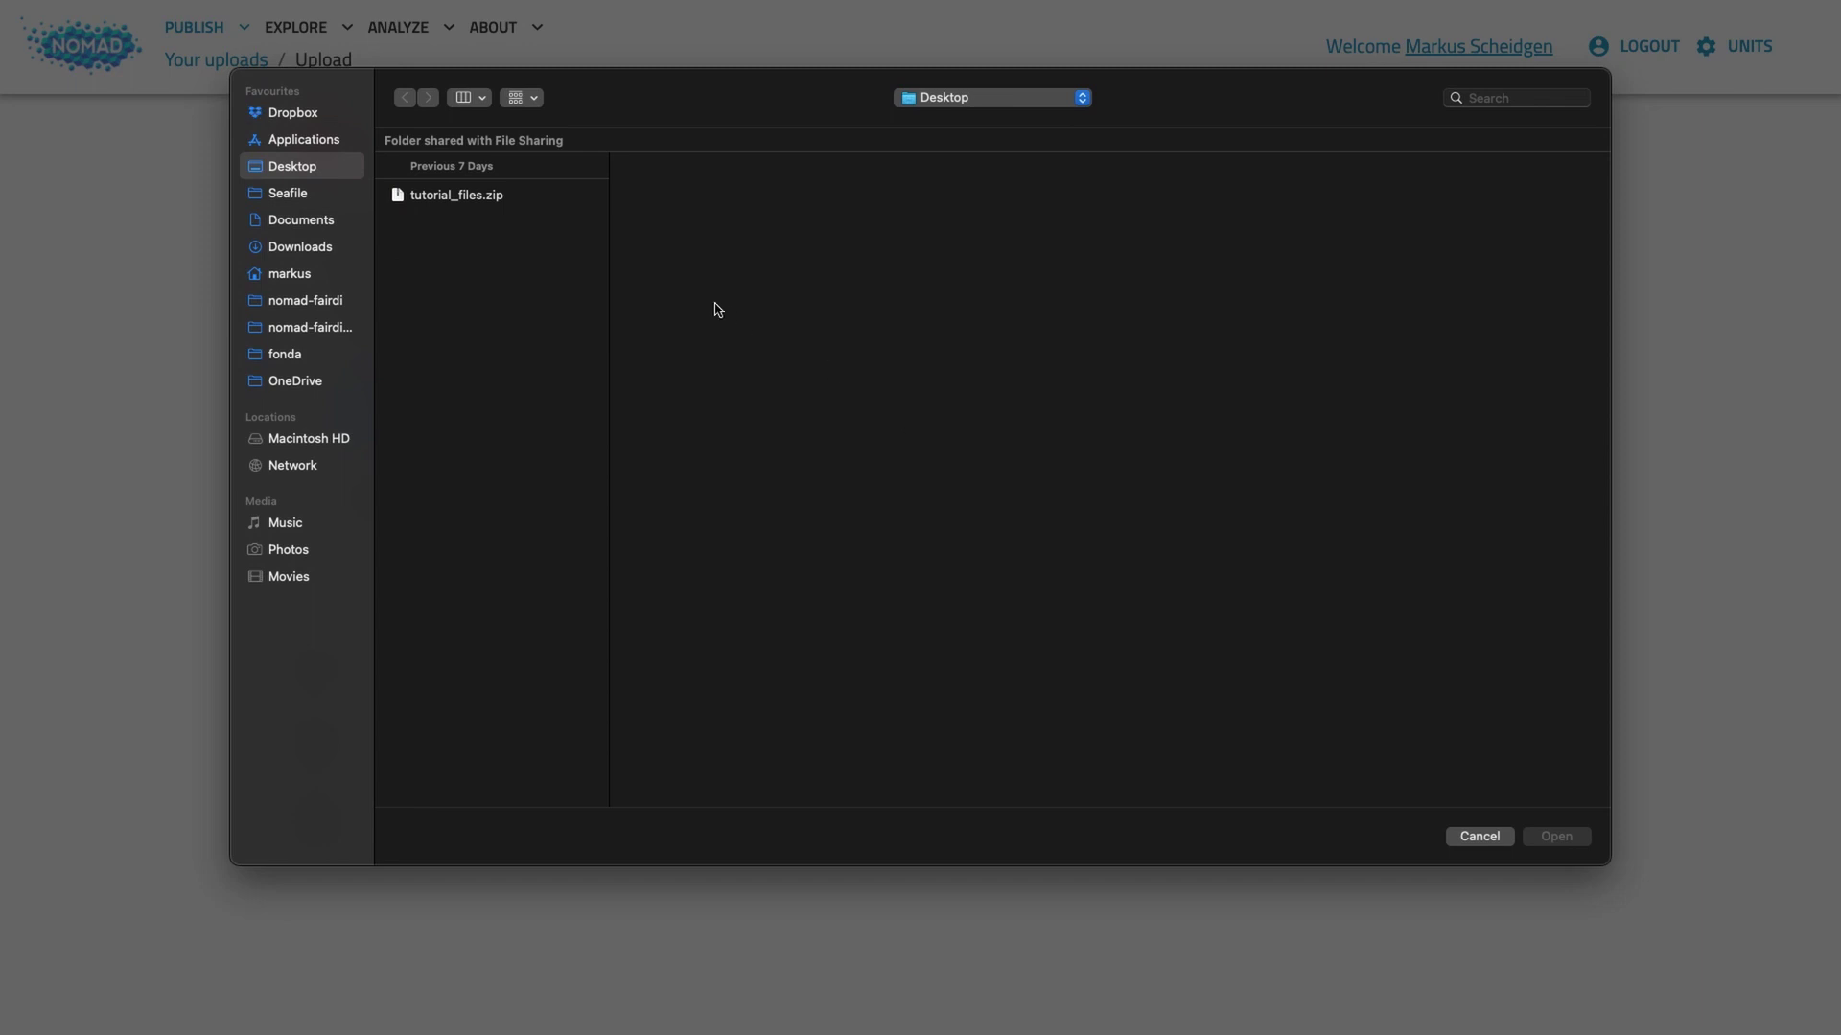
{"action": "left_click", "coordinate": [470, 197]}
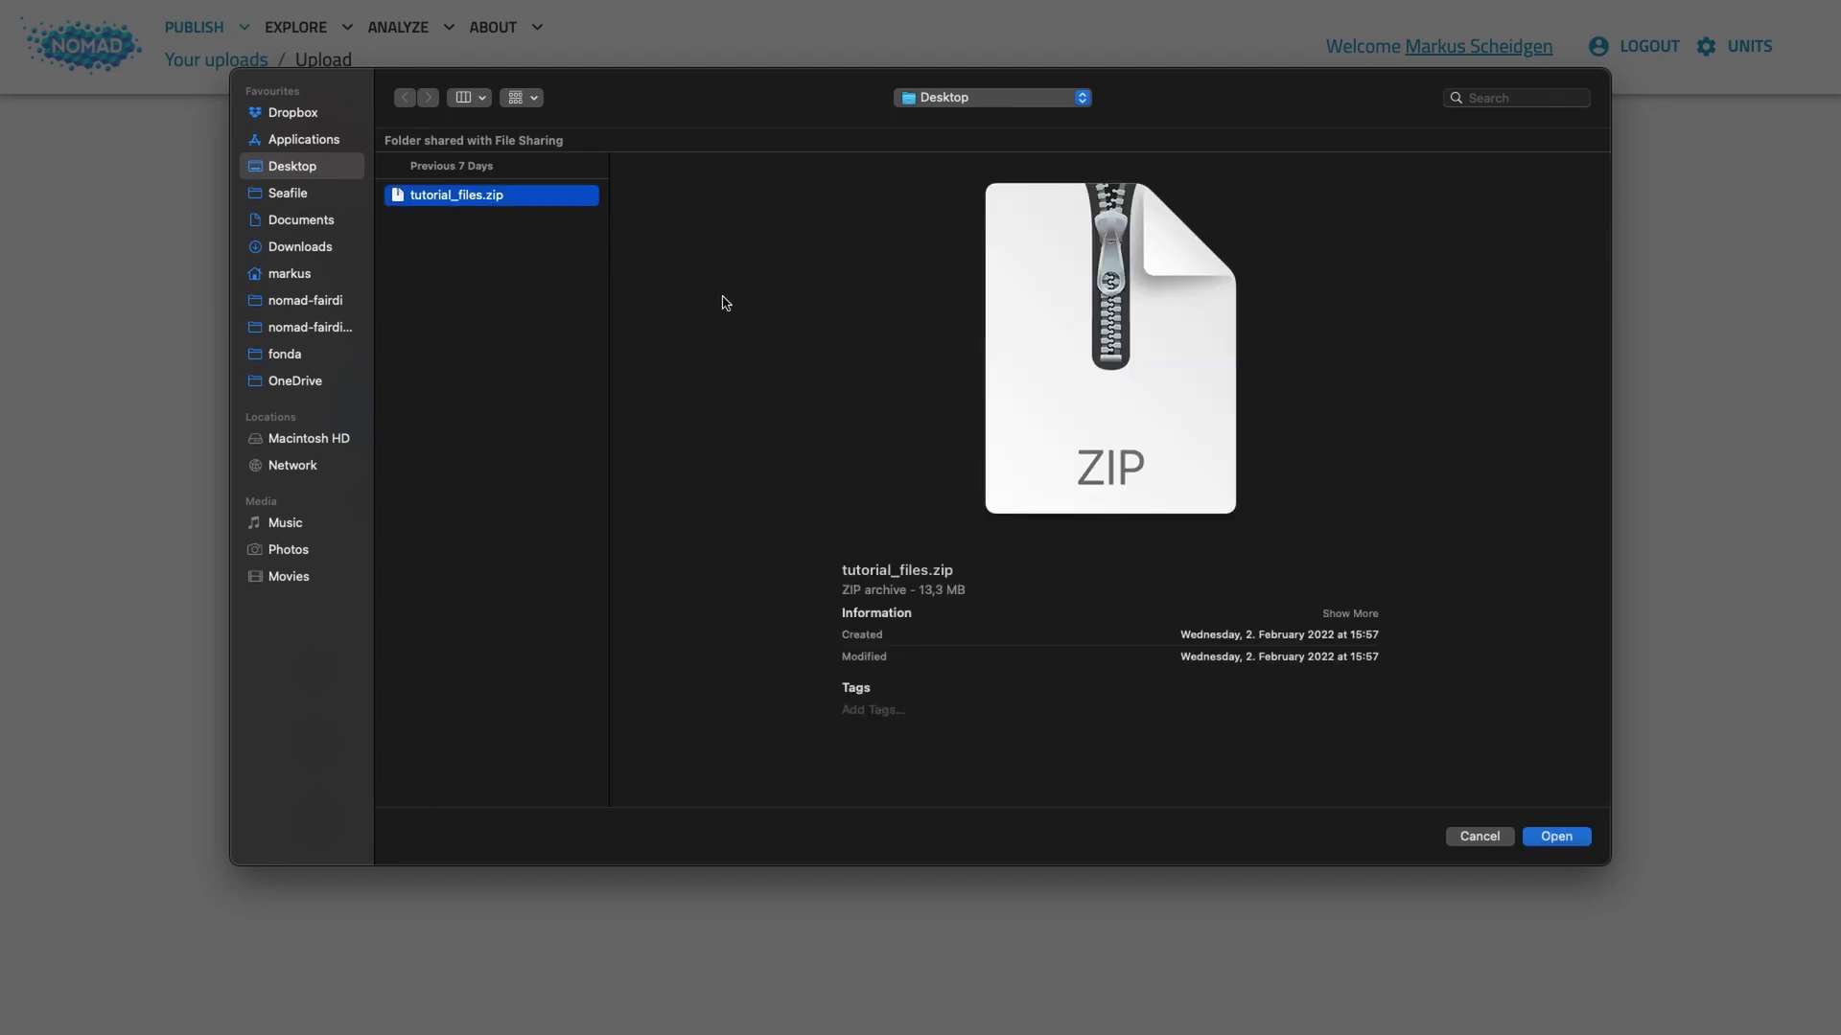
{"action": "left_click", "coordinate": [1569, 838]}
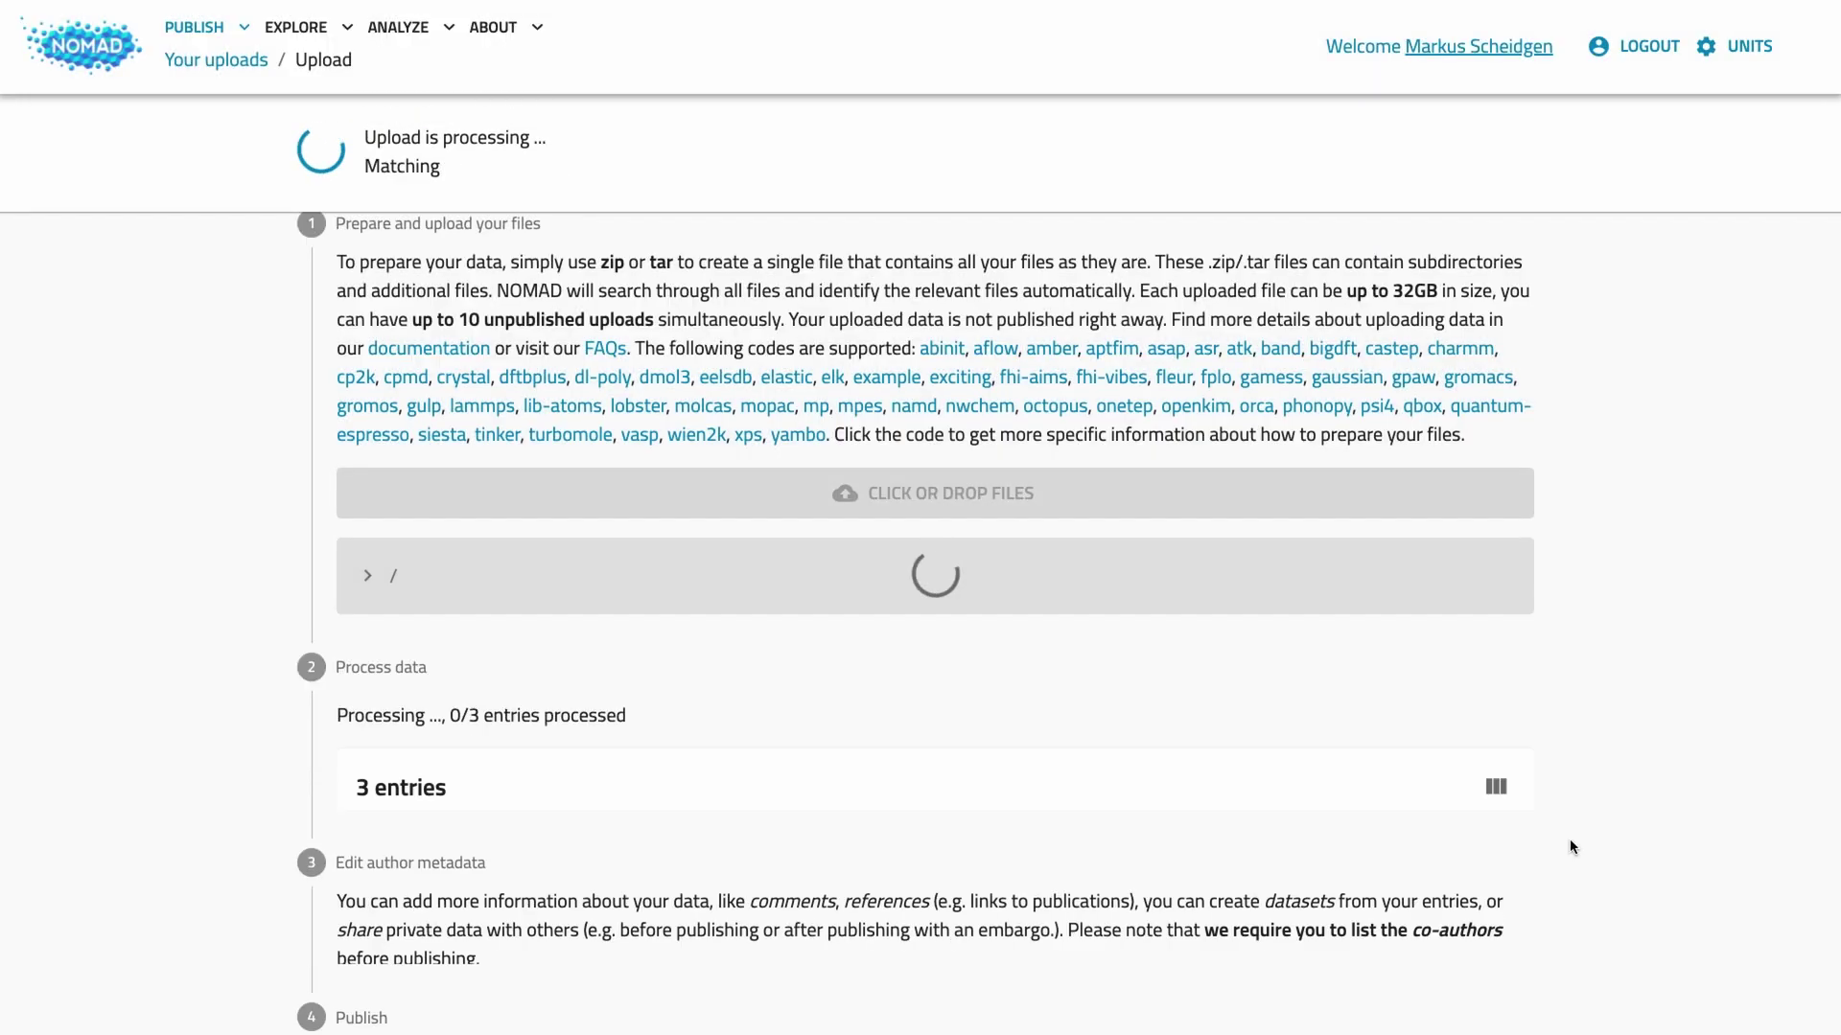
{"action": "scroll", "coordinate": [1572, 848], "scroll_direction": "down", "scroll_amount": 5}
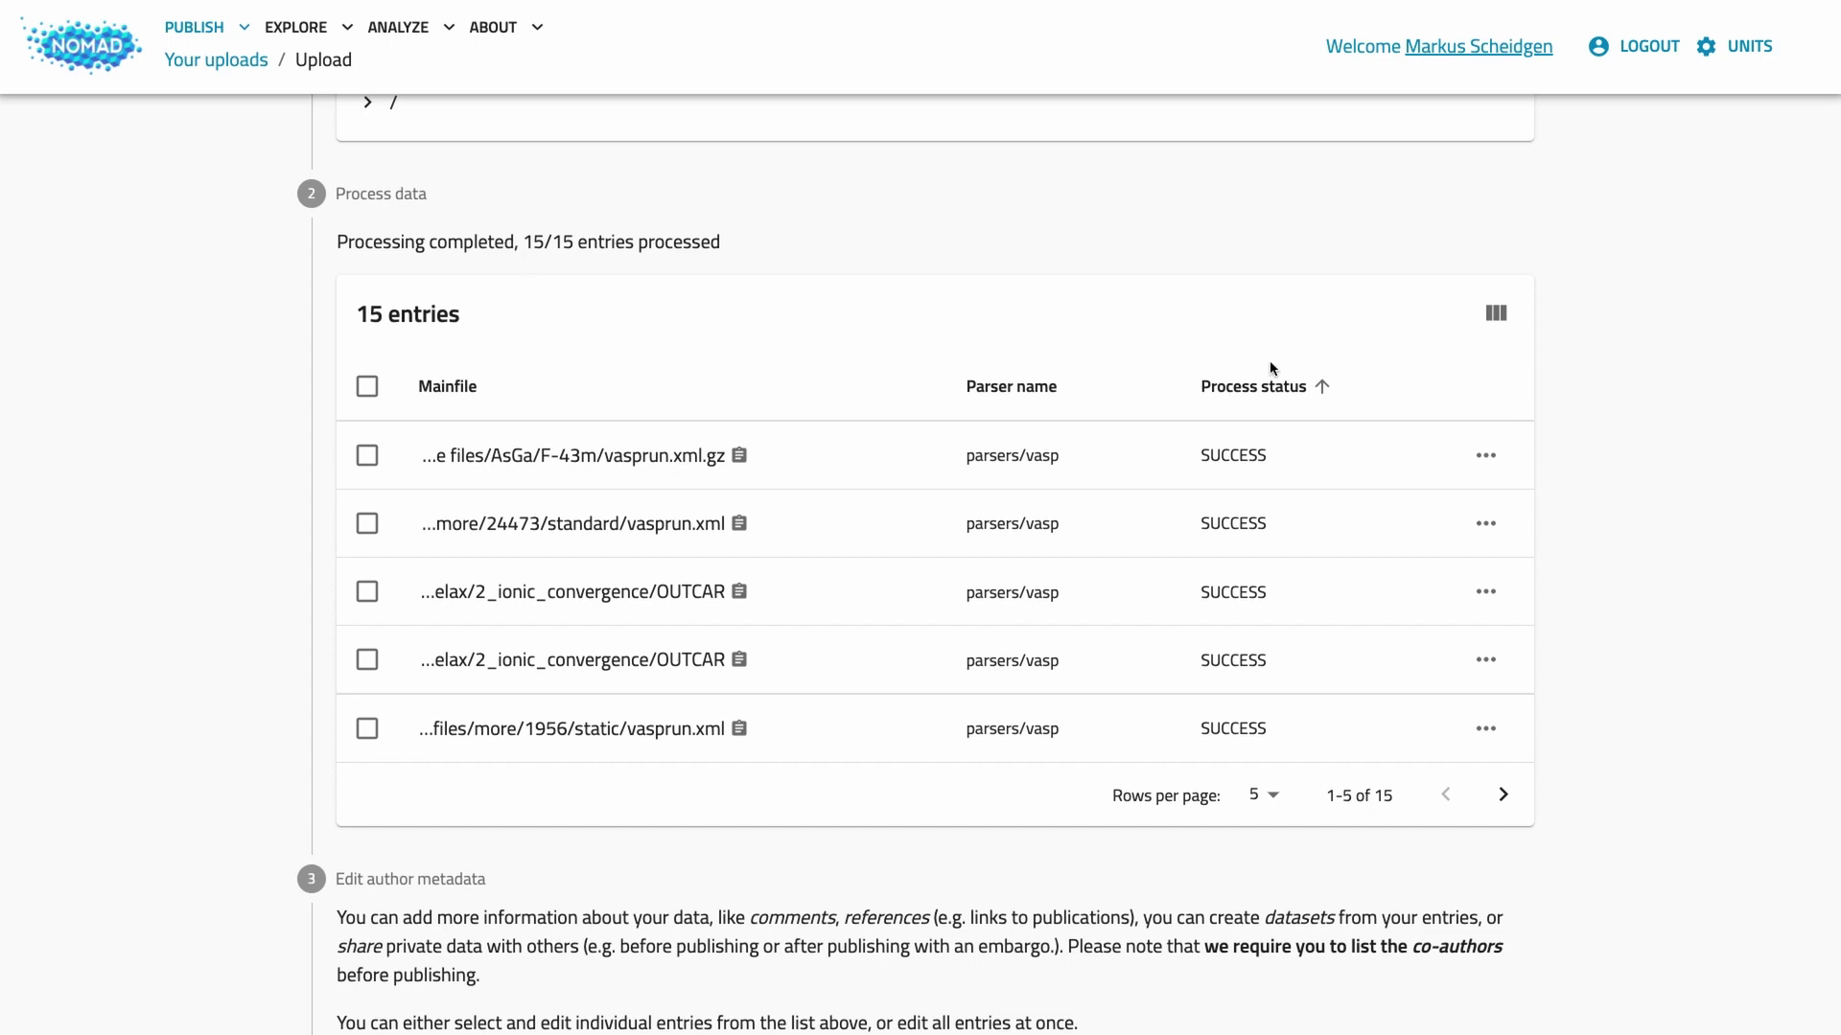
Step: Sort the entries table by Mainfile and open the Cs8O16S4 entry's overview
{"action": "left_click", "coordinate": [1497, 321]}
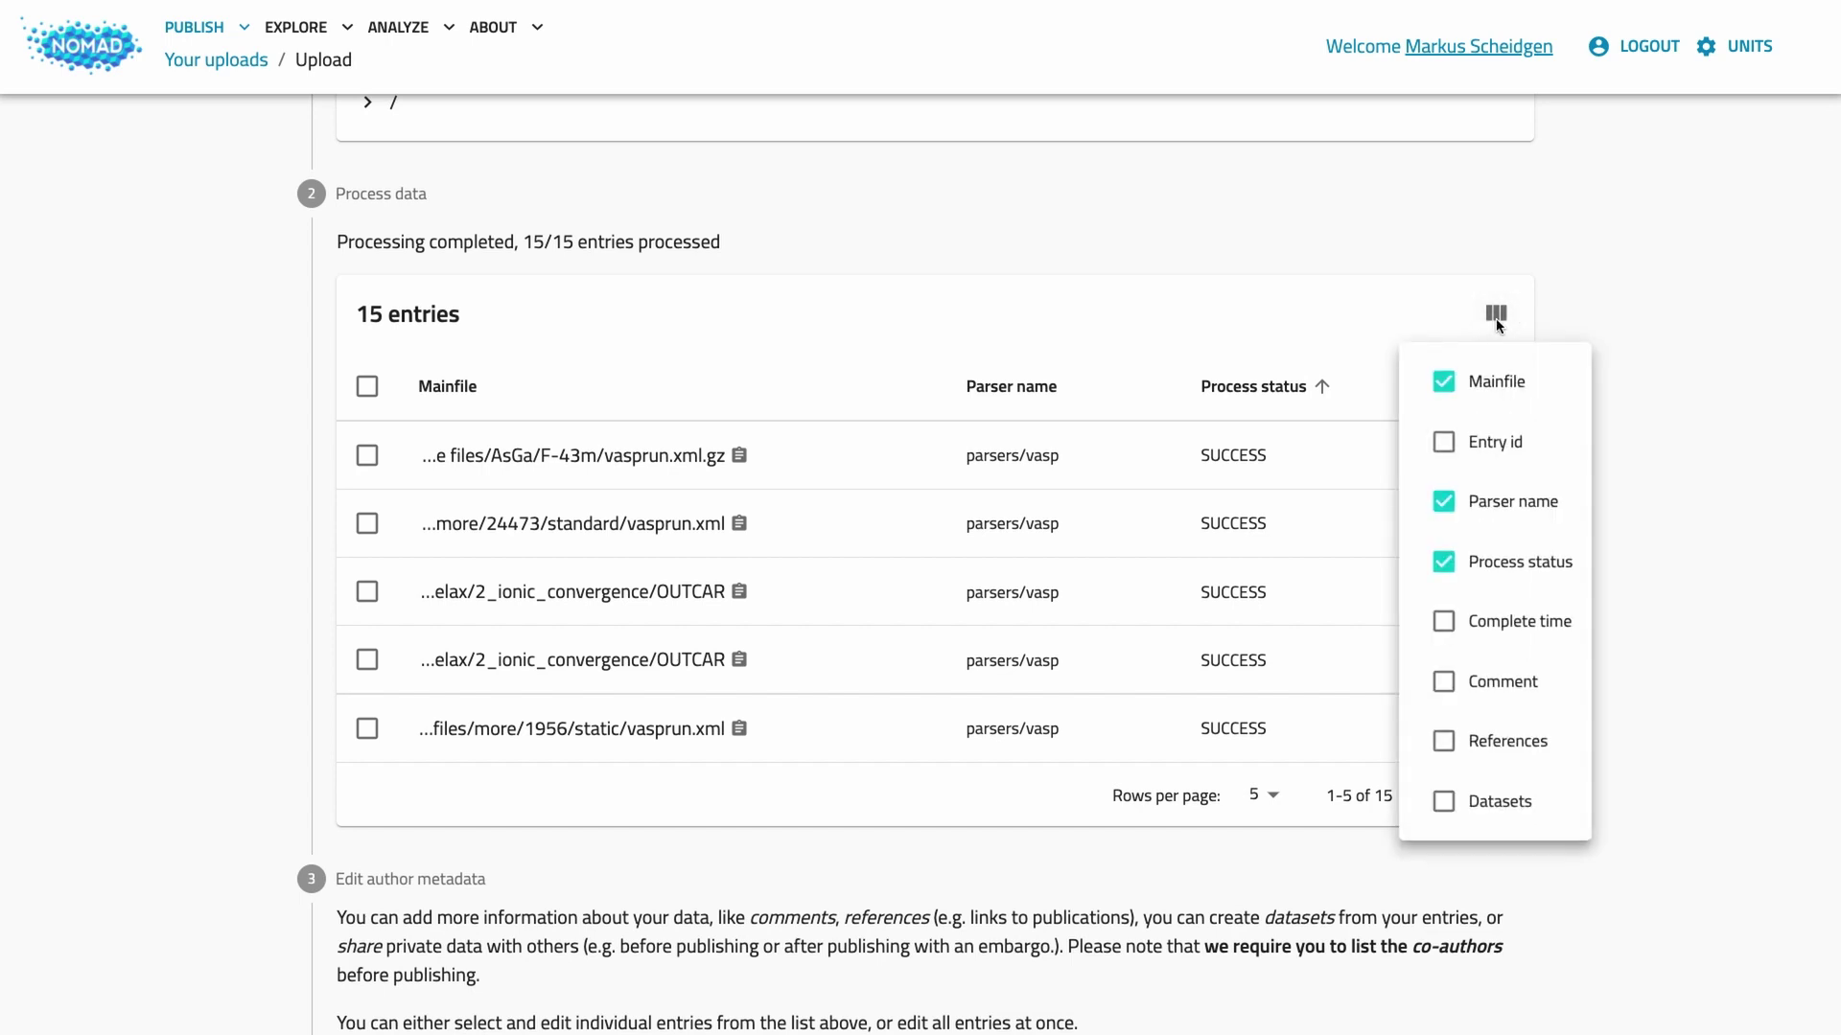
{"action": "left_click", "coordinate": [816, 332]}
{"action": "left_click", "coordinate": [466, 389]}
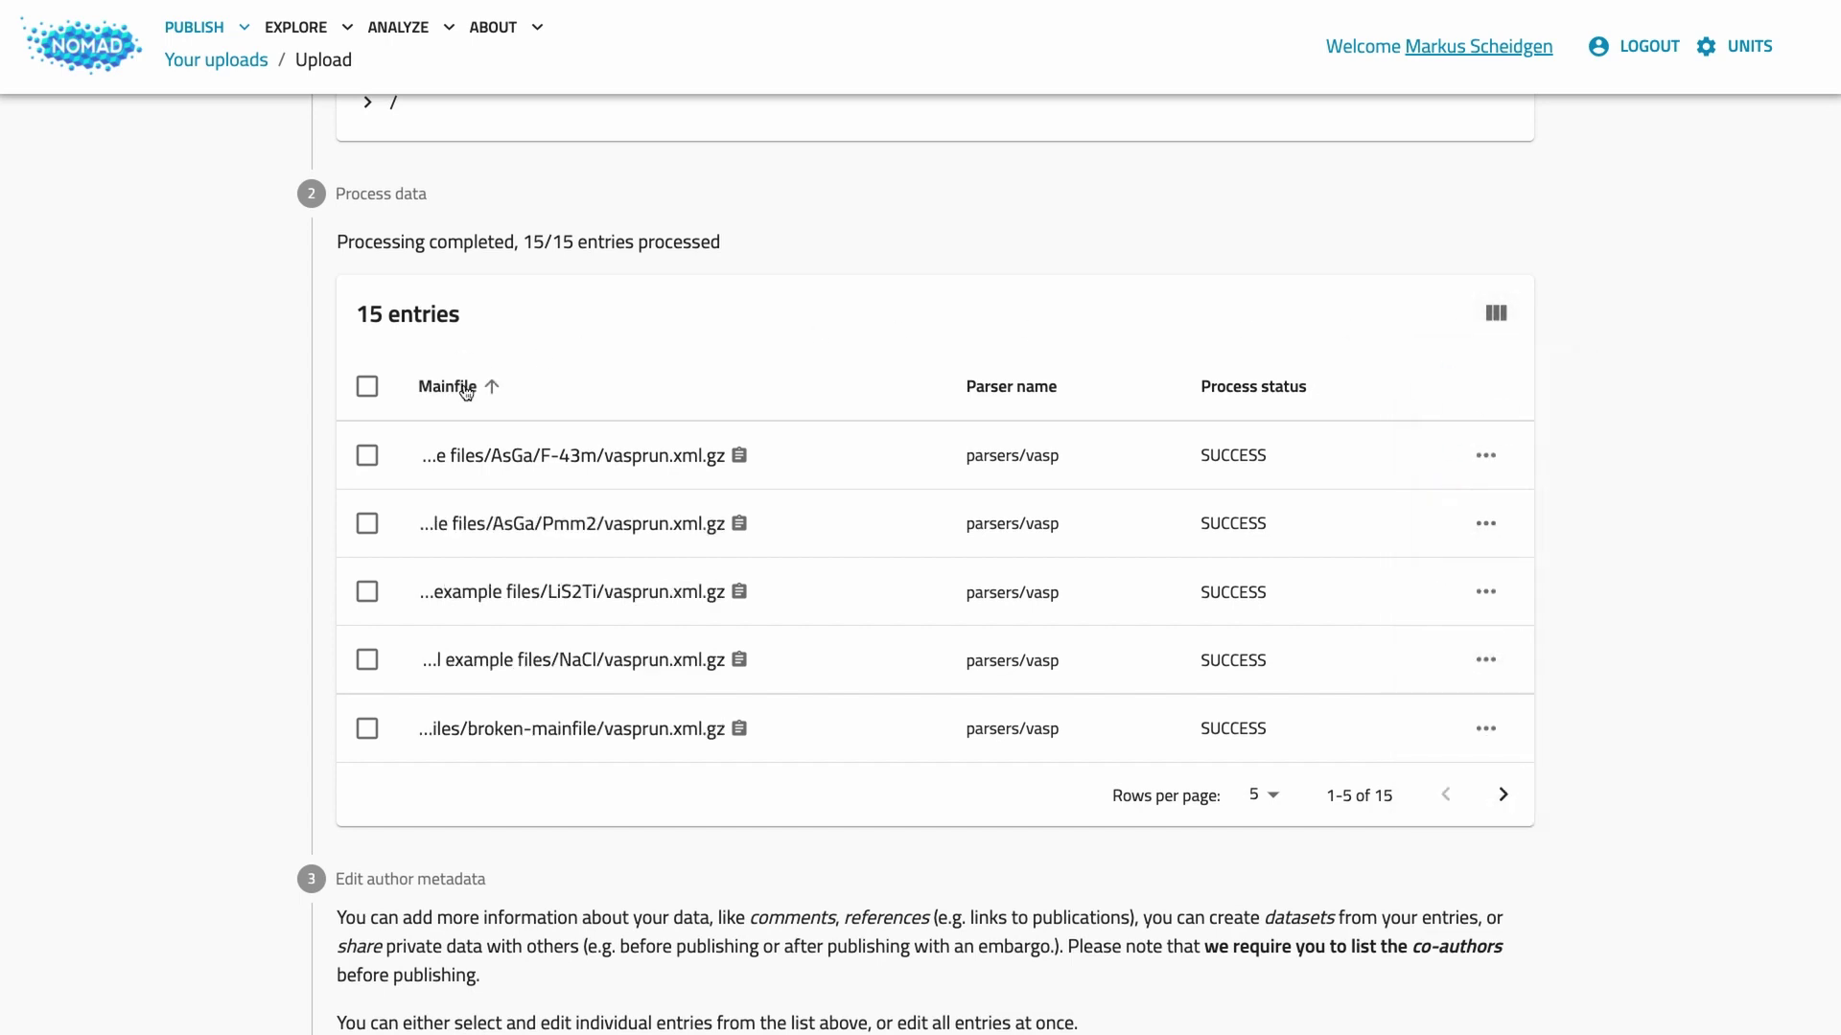
{"action": "left_click", "coordinate": [466, 389]}
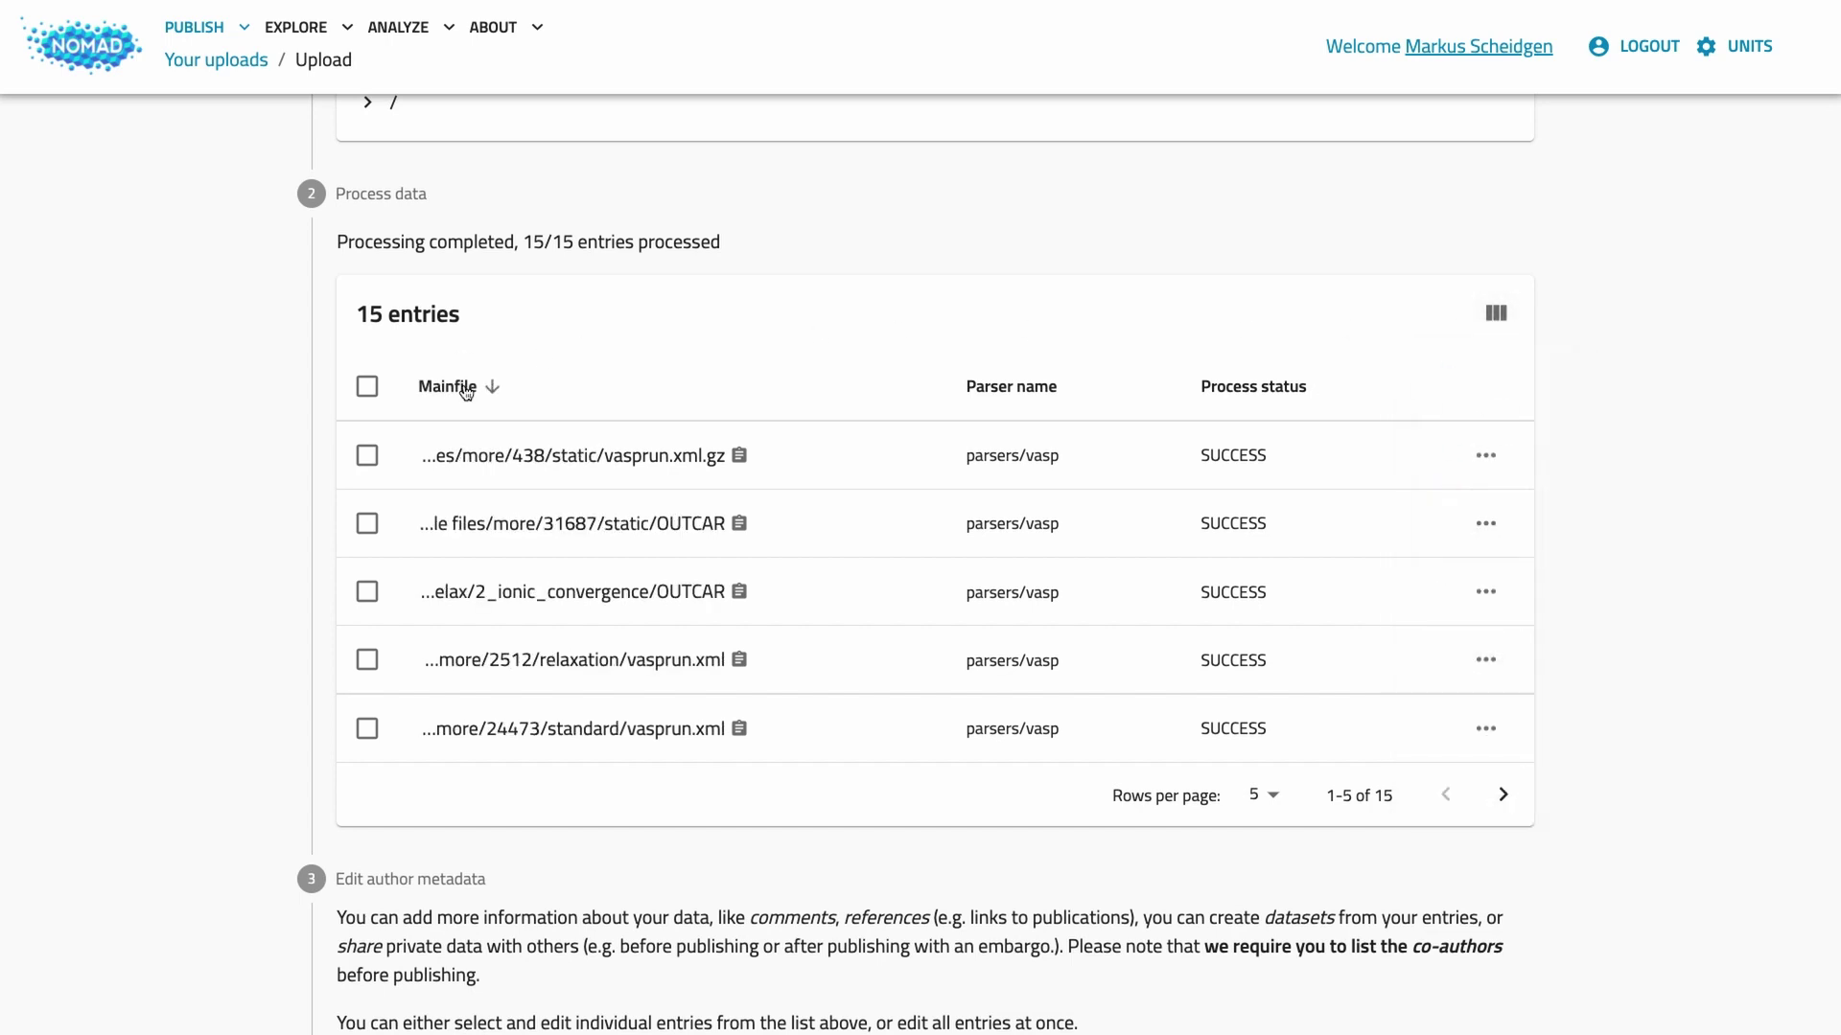
{"action": "left_click", "coordinate": [1505, 796]}
{"action": "left_click", "coordinate": [1446, 796]}
{"action": "left_click", "coordinate": [1492, 458]}
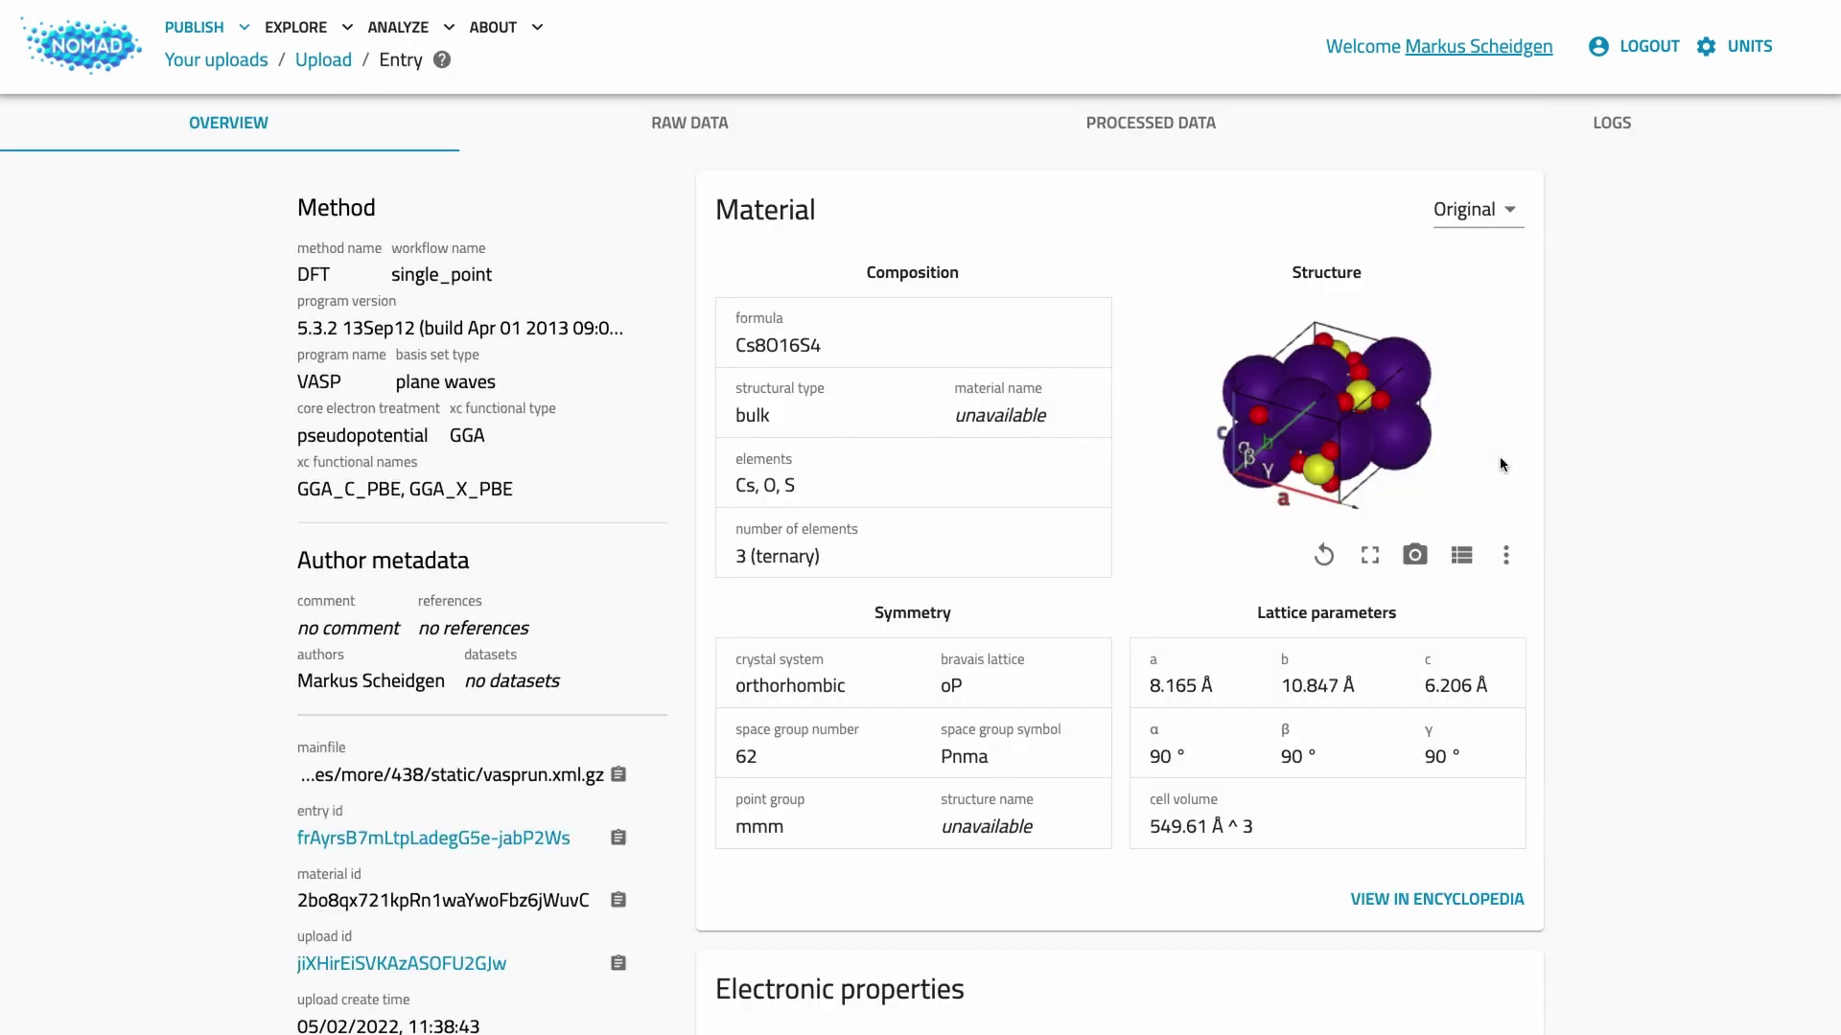
Step: Inspect the entry's processing logs, including a normalizer log row, then return to the upload
{"action": "left_click", "coordinate": [1607, 130]}
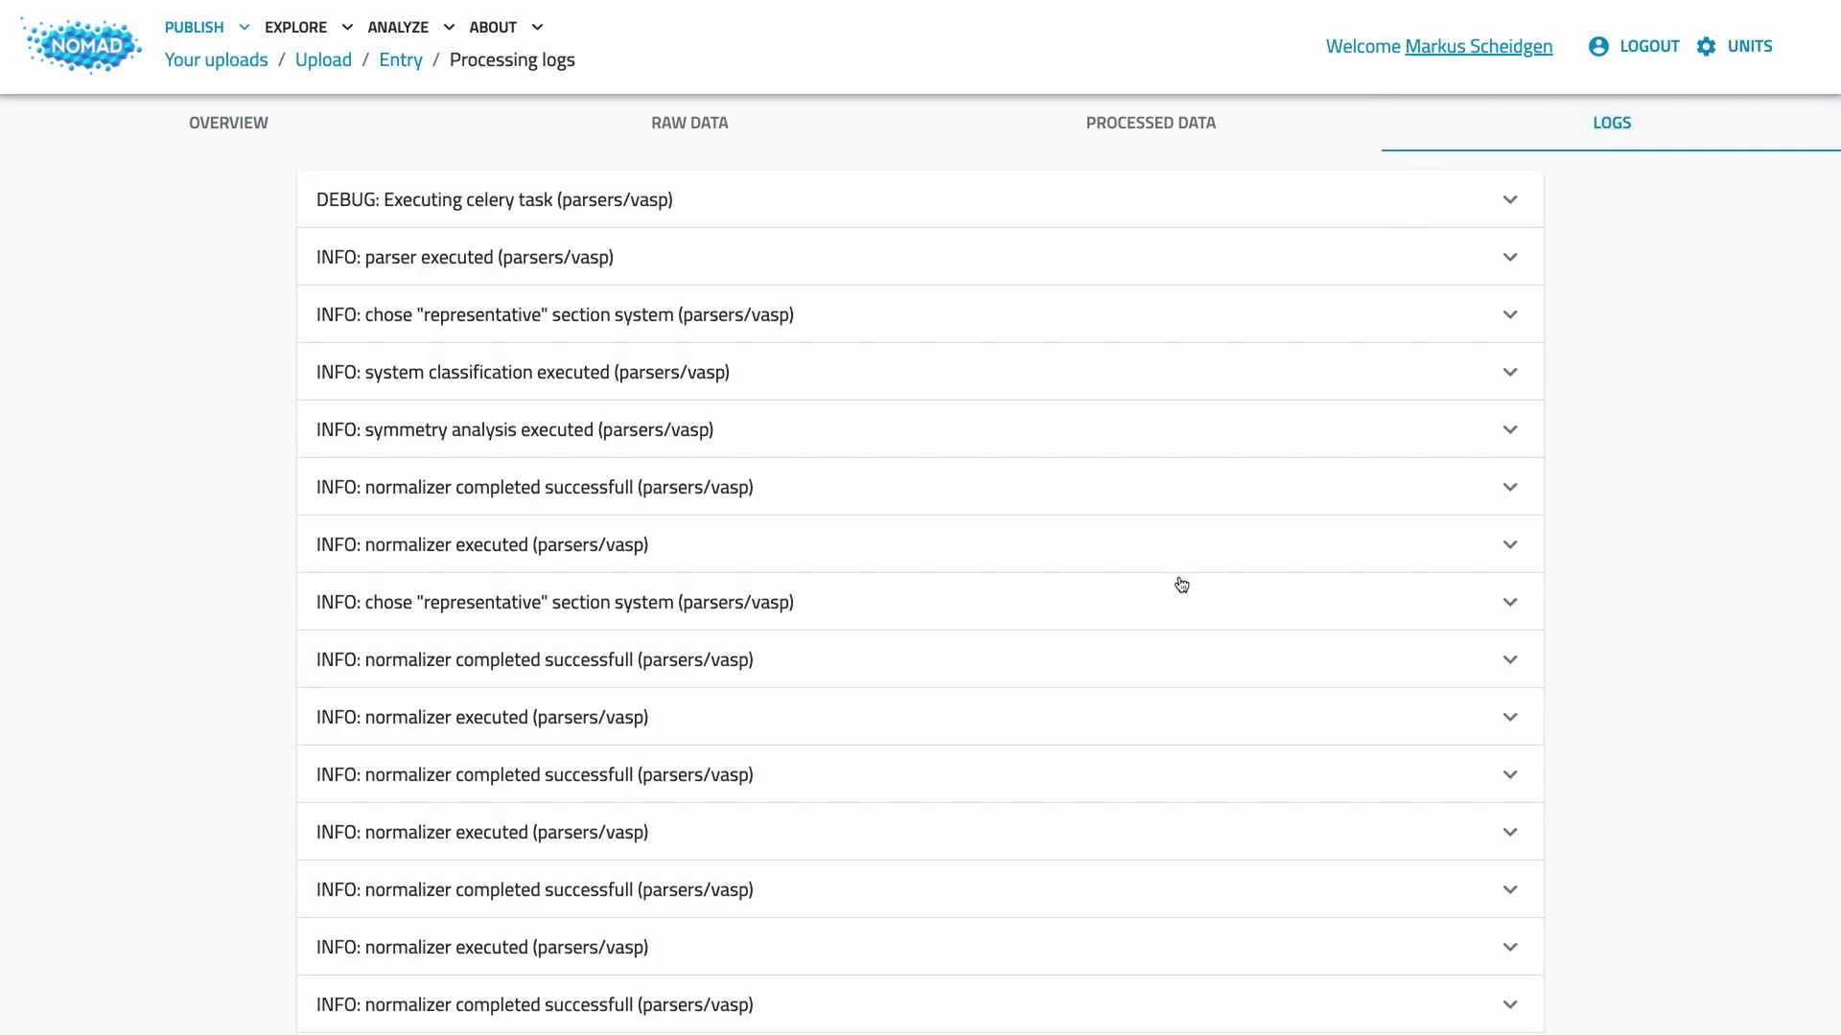
{"action": "scroll", "coordinate": [1179, 587], "scroll_direction": "down", "scroll_amount": 3}
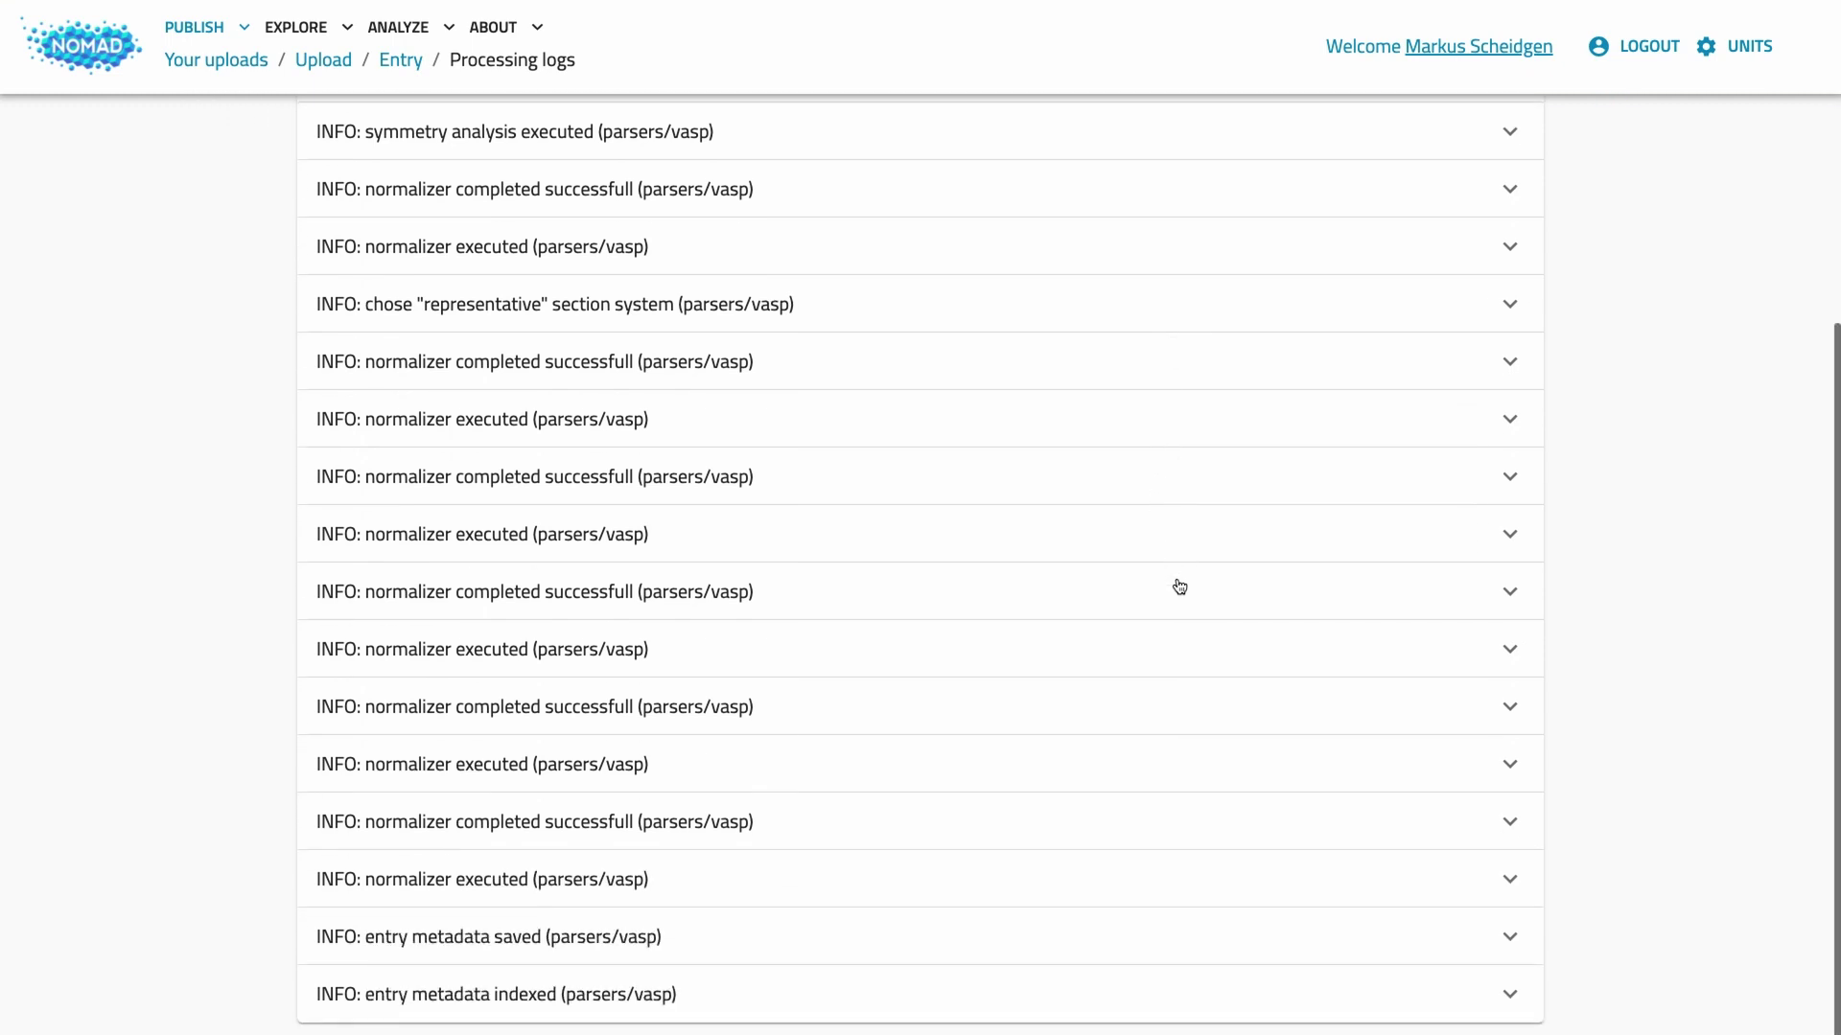
{"action": "left_click", "coordinate": [1036, 877]}
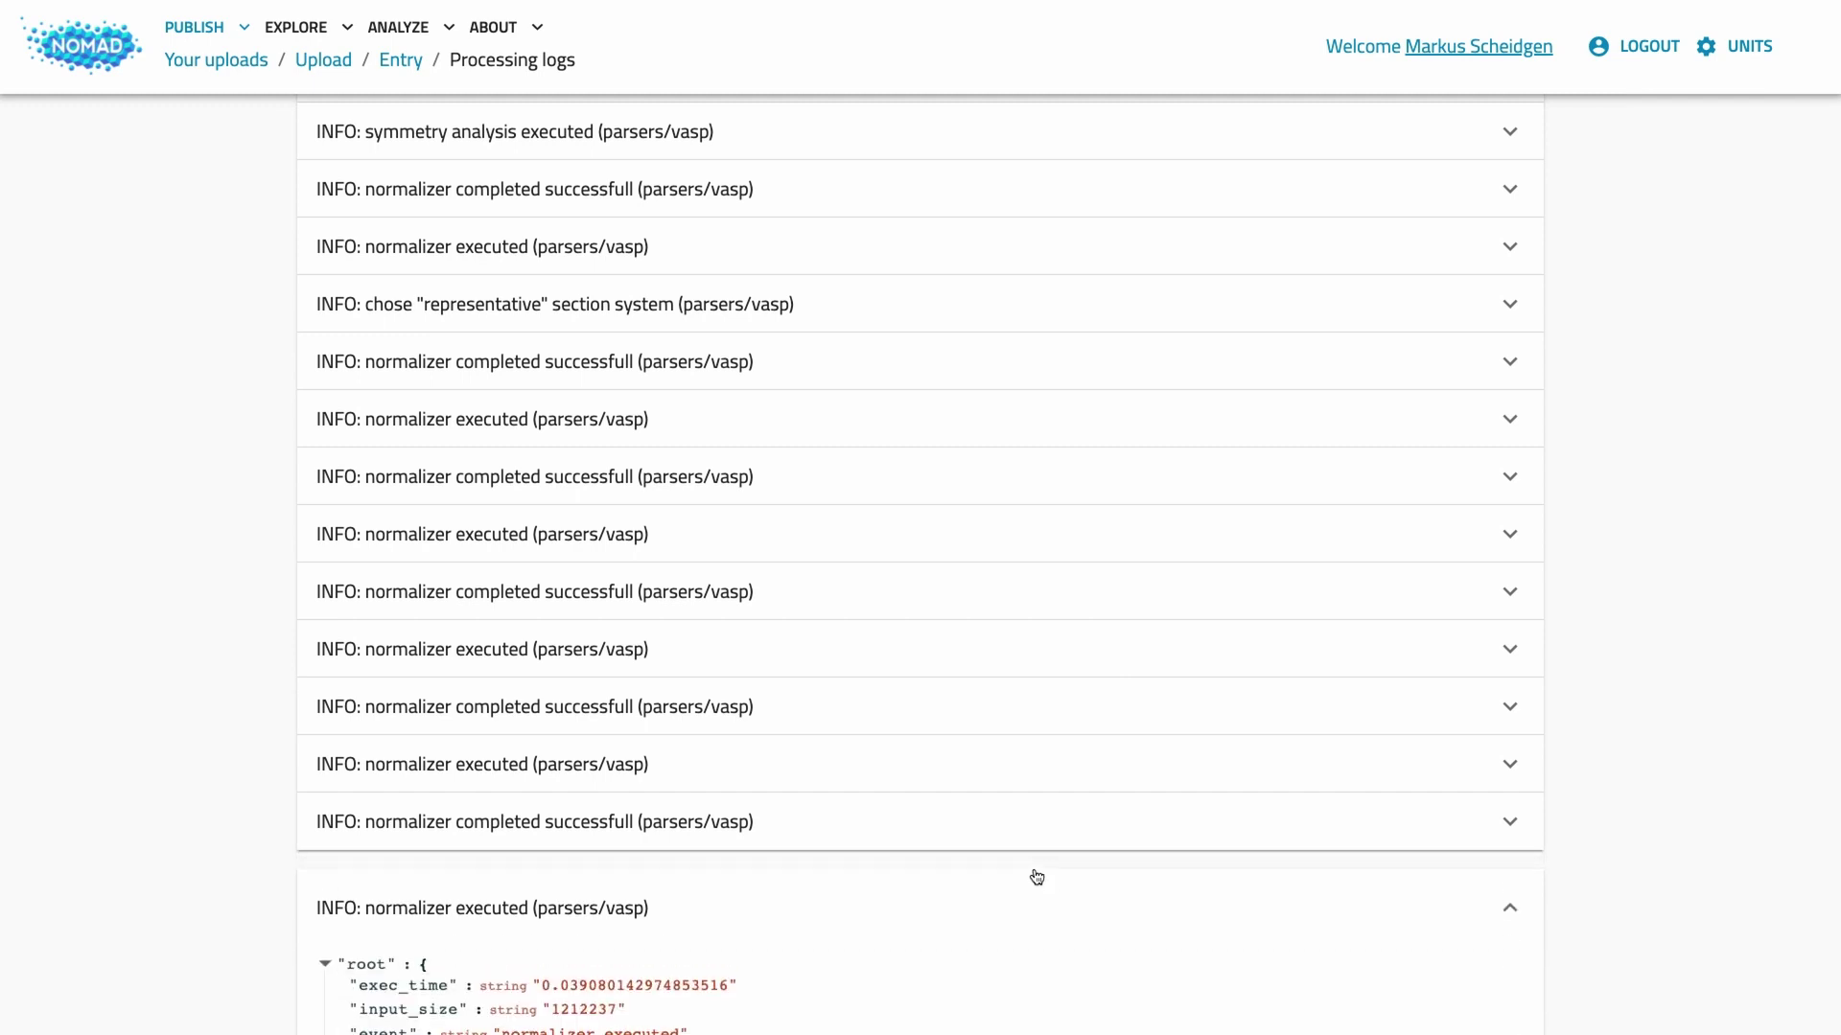
{"action": "scroll", "coordinate": [1036, 877], "scroll_direction": "down", "scroll_amount": 4}
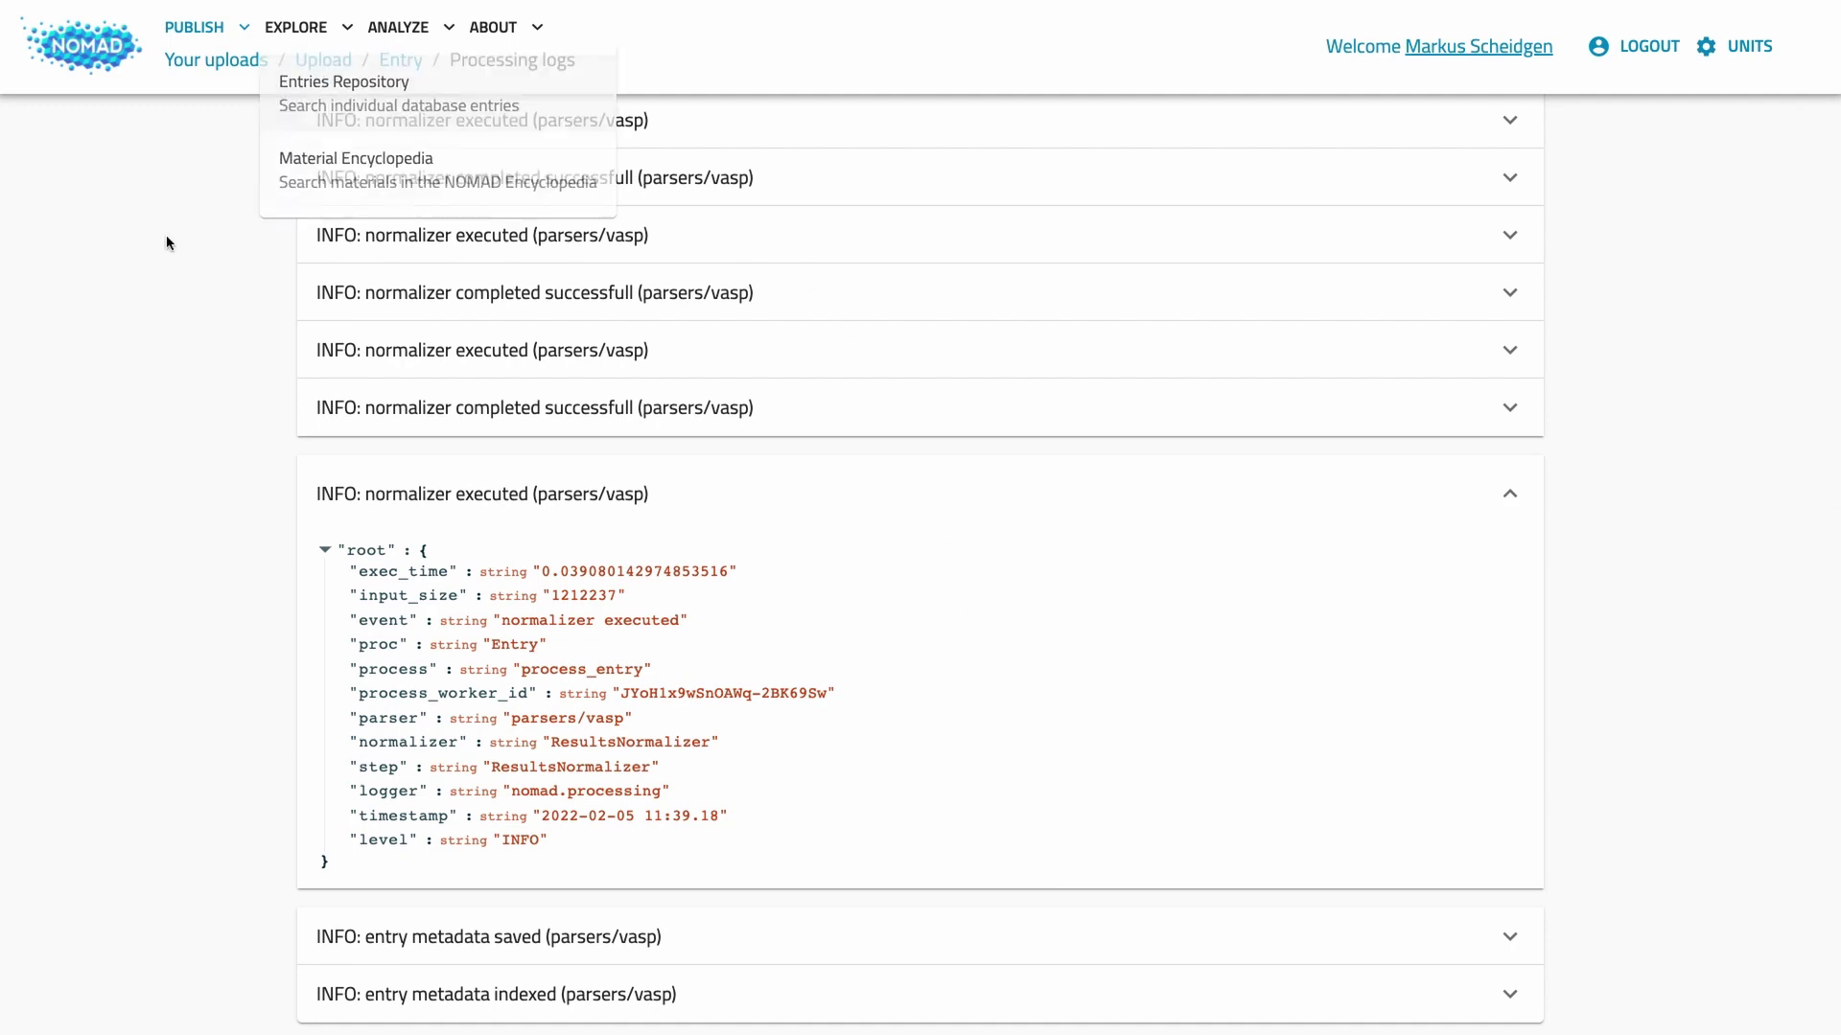
{"action": "left_click", "coordinate": [326, 60]}
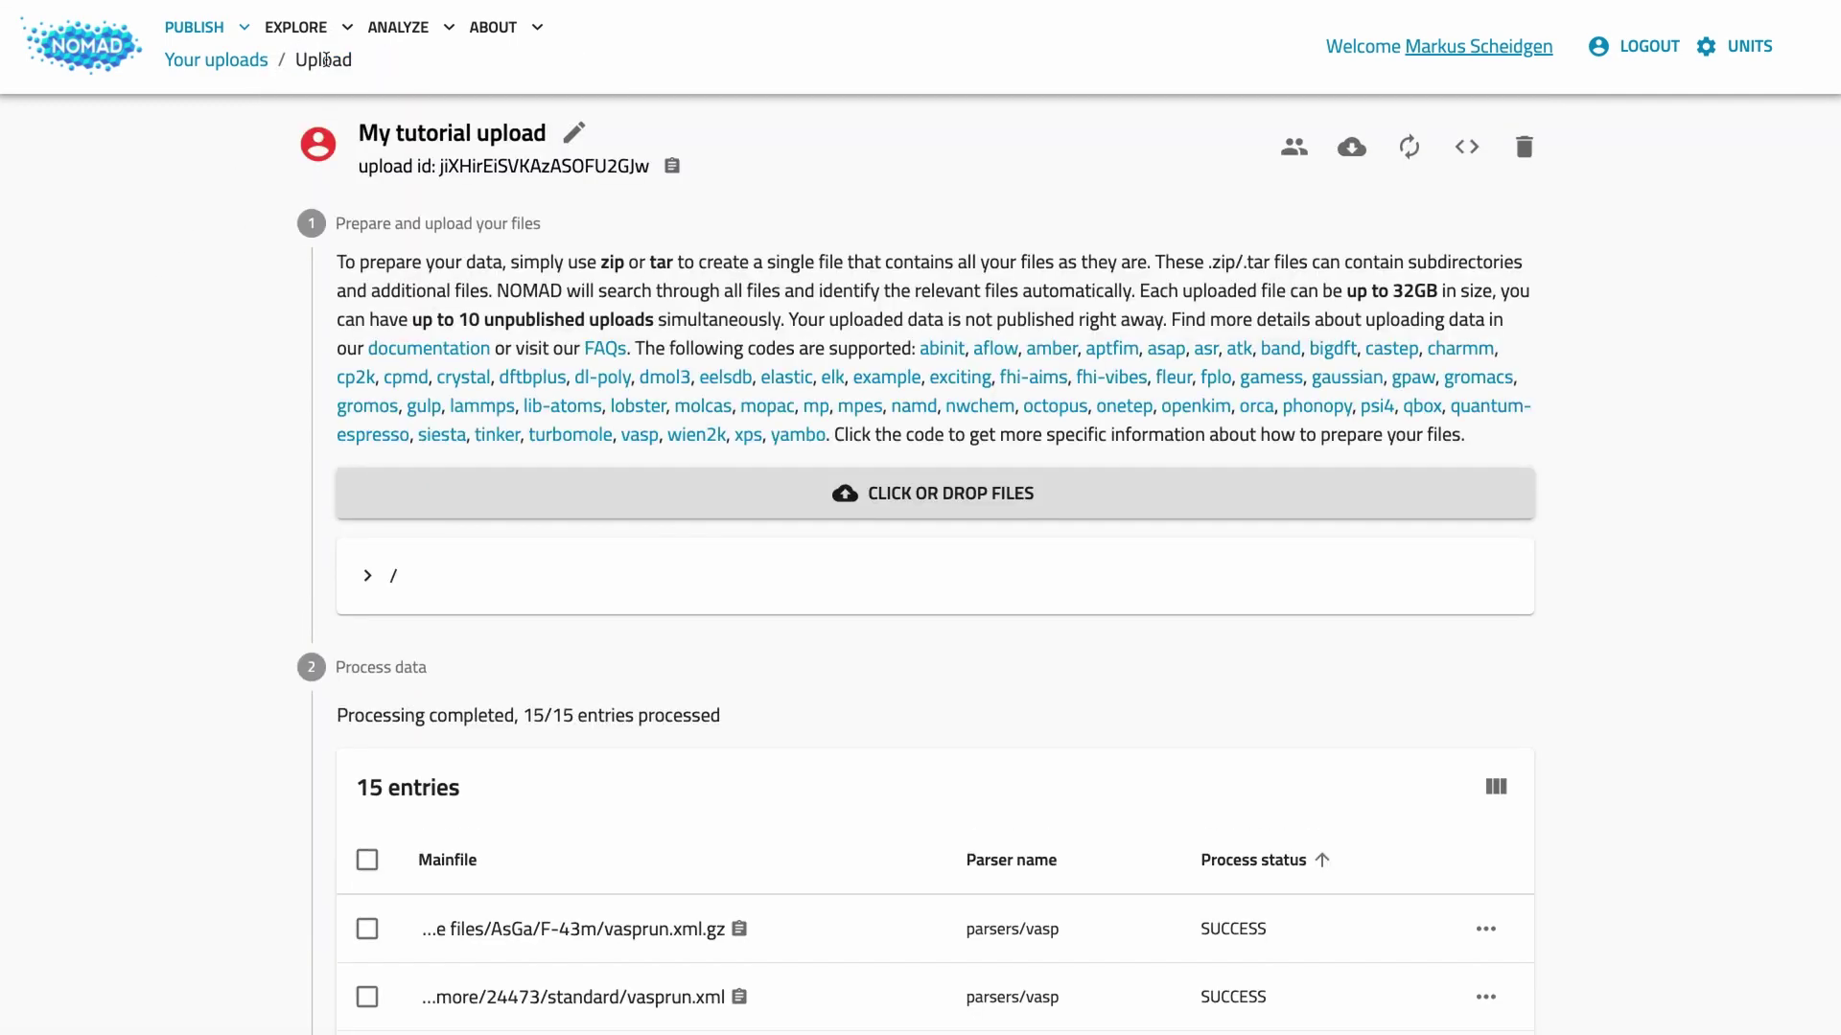
{"action": "left_click", "coordinate": [369, 576]}
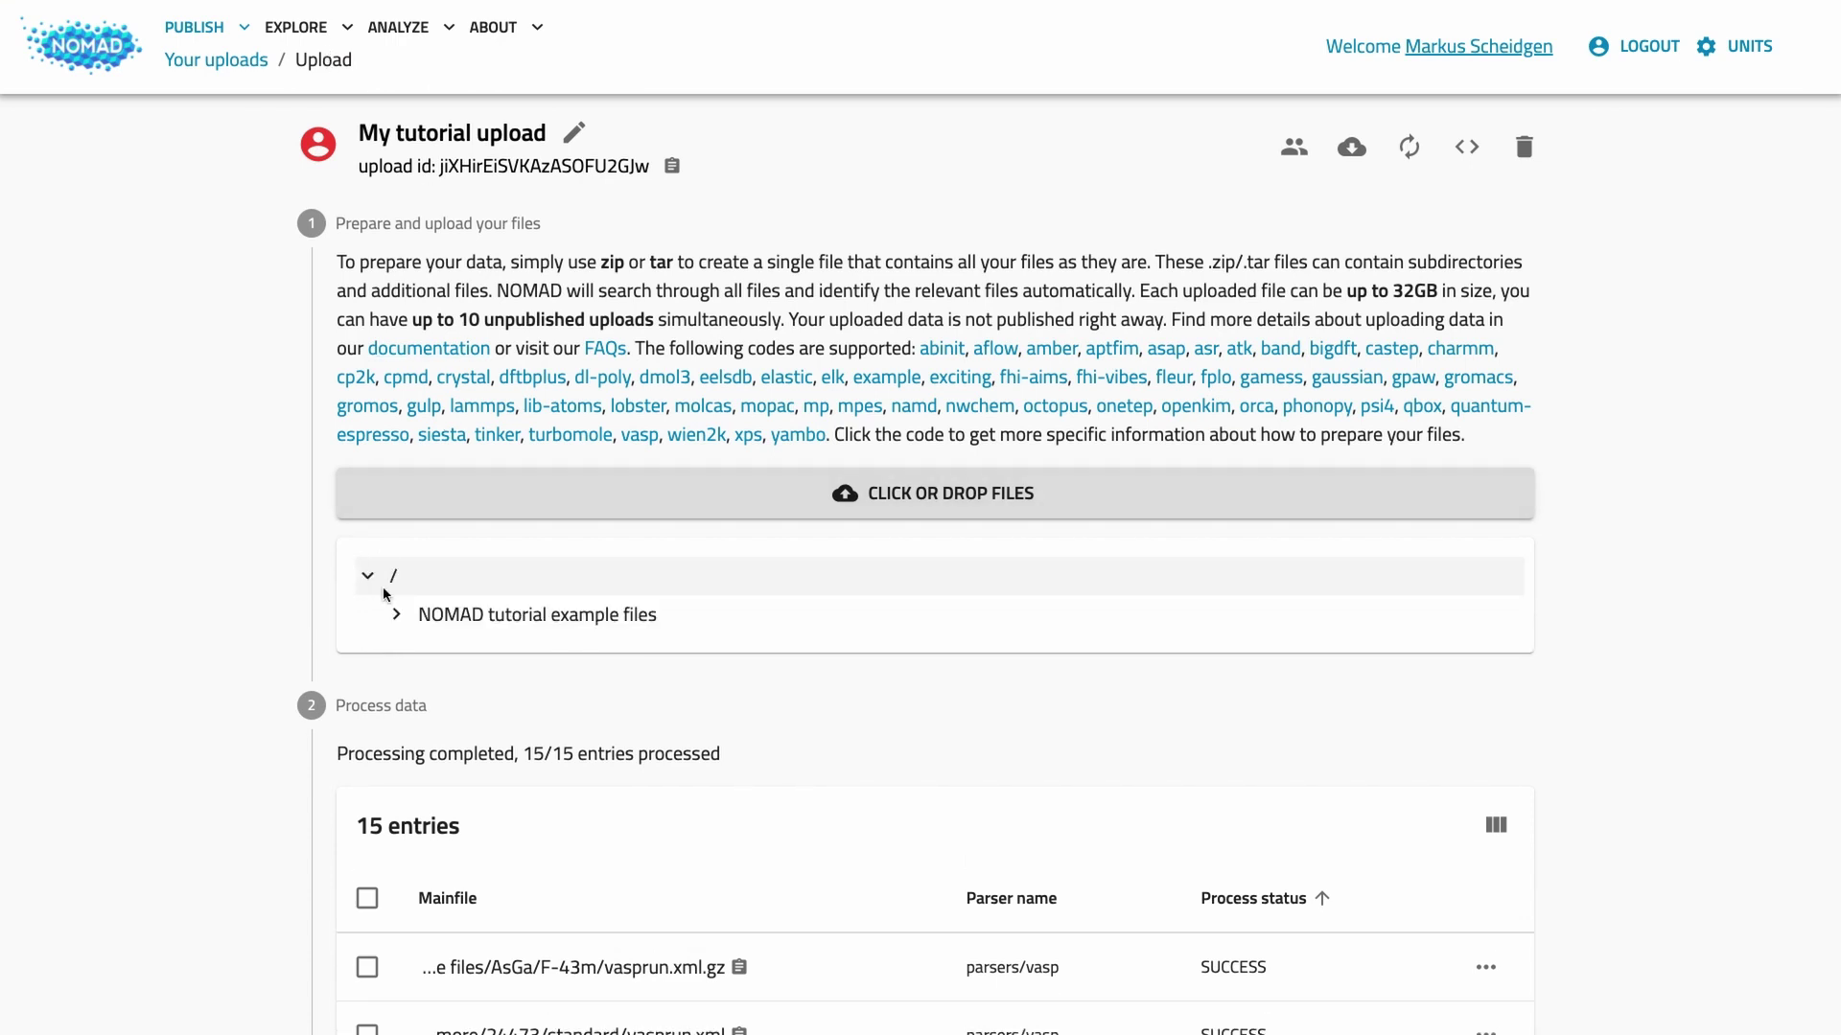
{"action": "left_click", "coordinate": [398, 619]}
{"action": "left_click", "coordinate": [424, 691]}
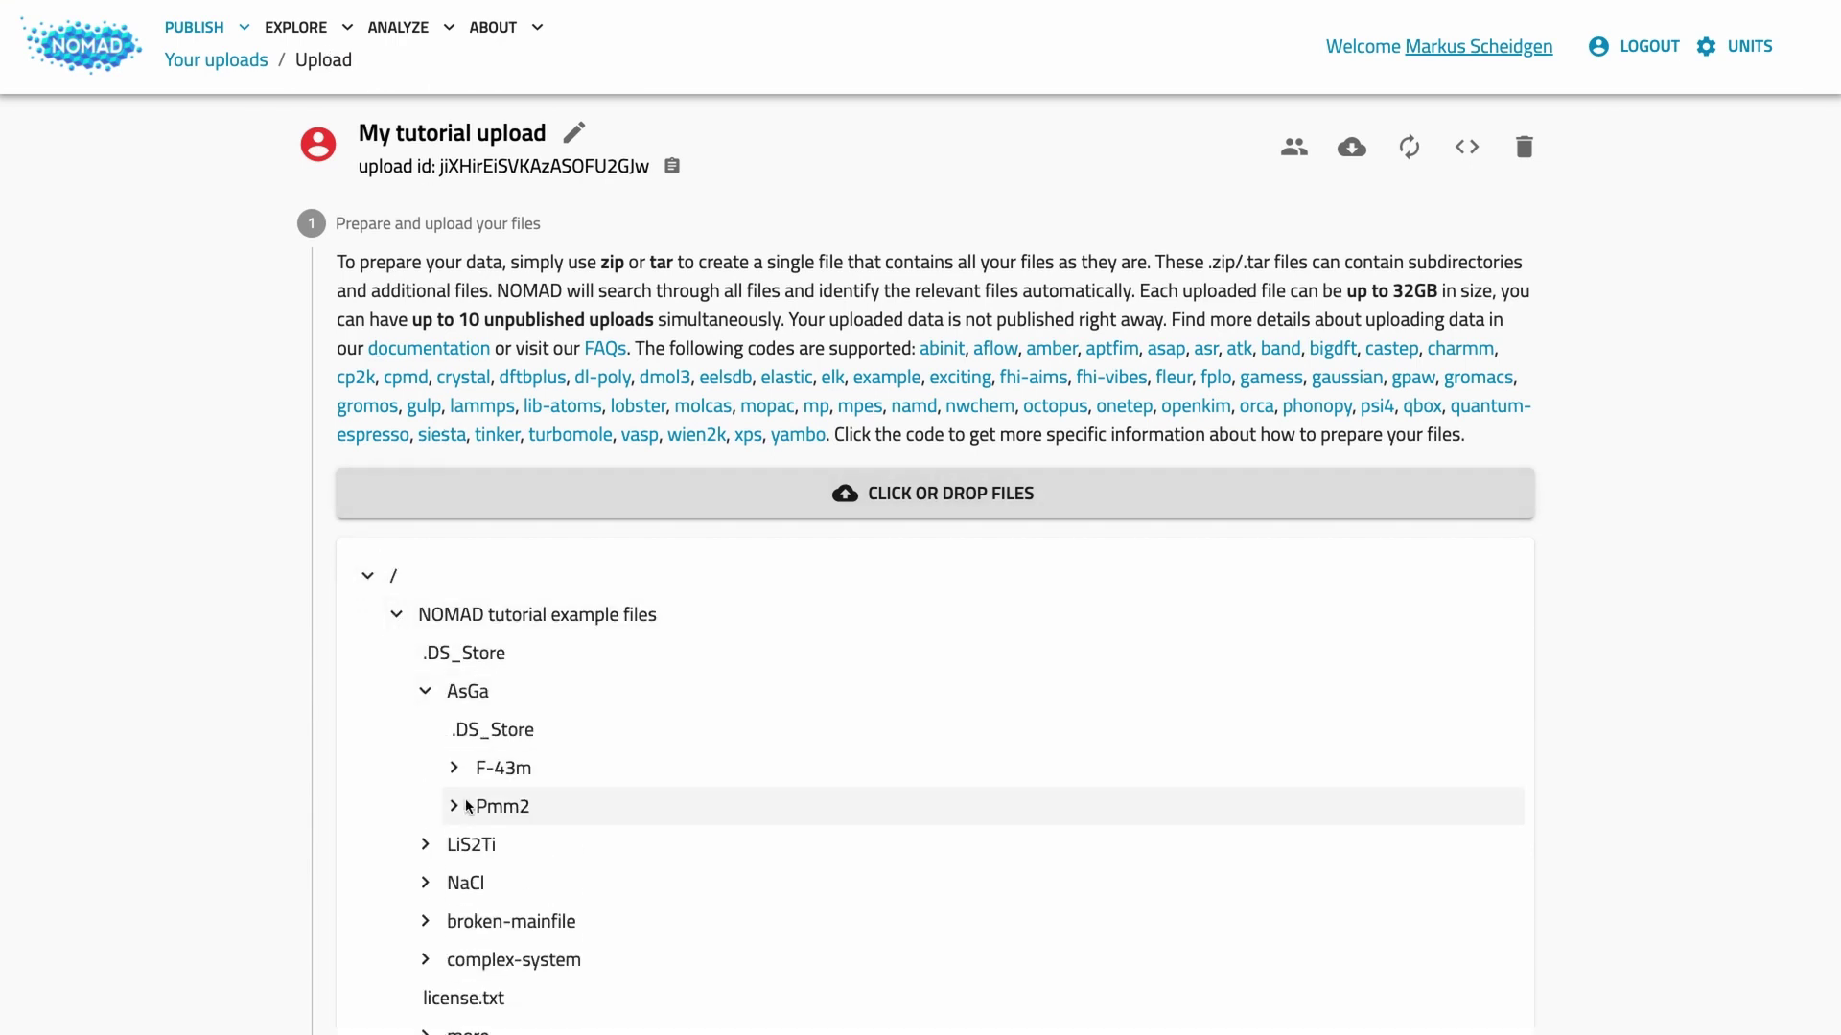
{"action": "left_click", "coordinate": [456, 806]}
{"action": "scroll", "coordinate": [696, 805], "scroll_direction": "down", "scroll_amount": 10}
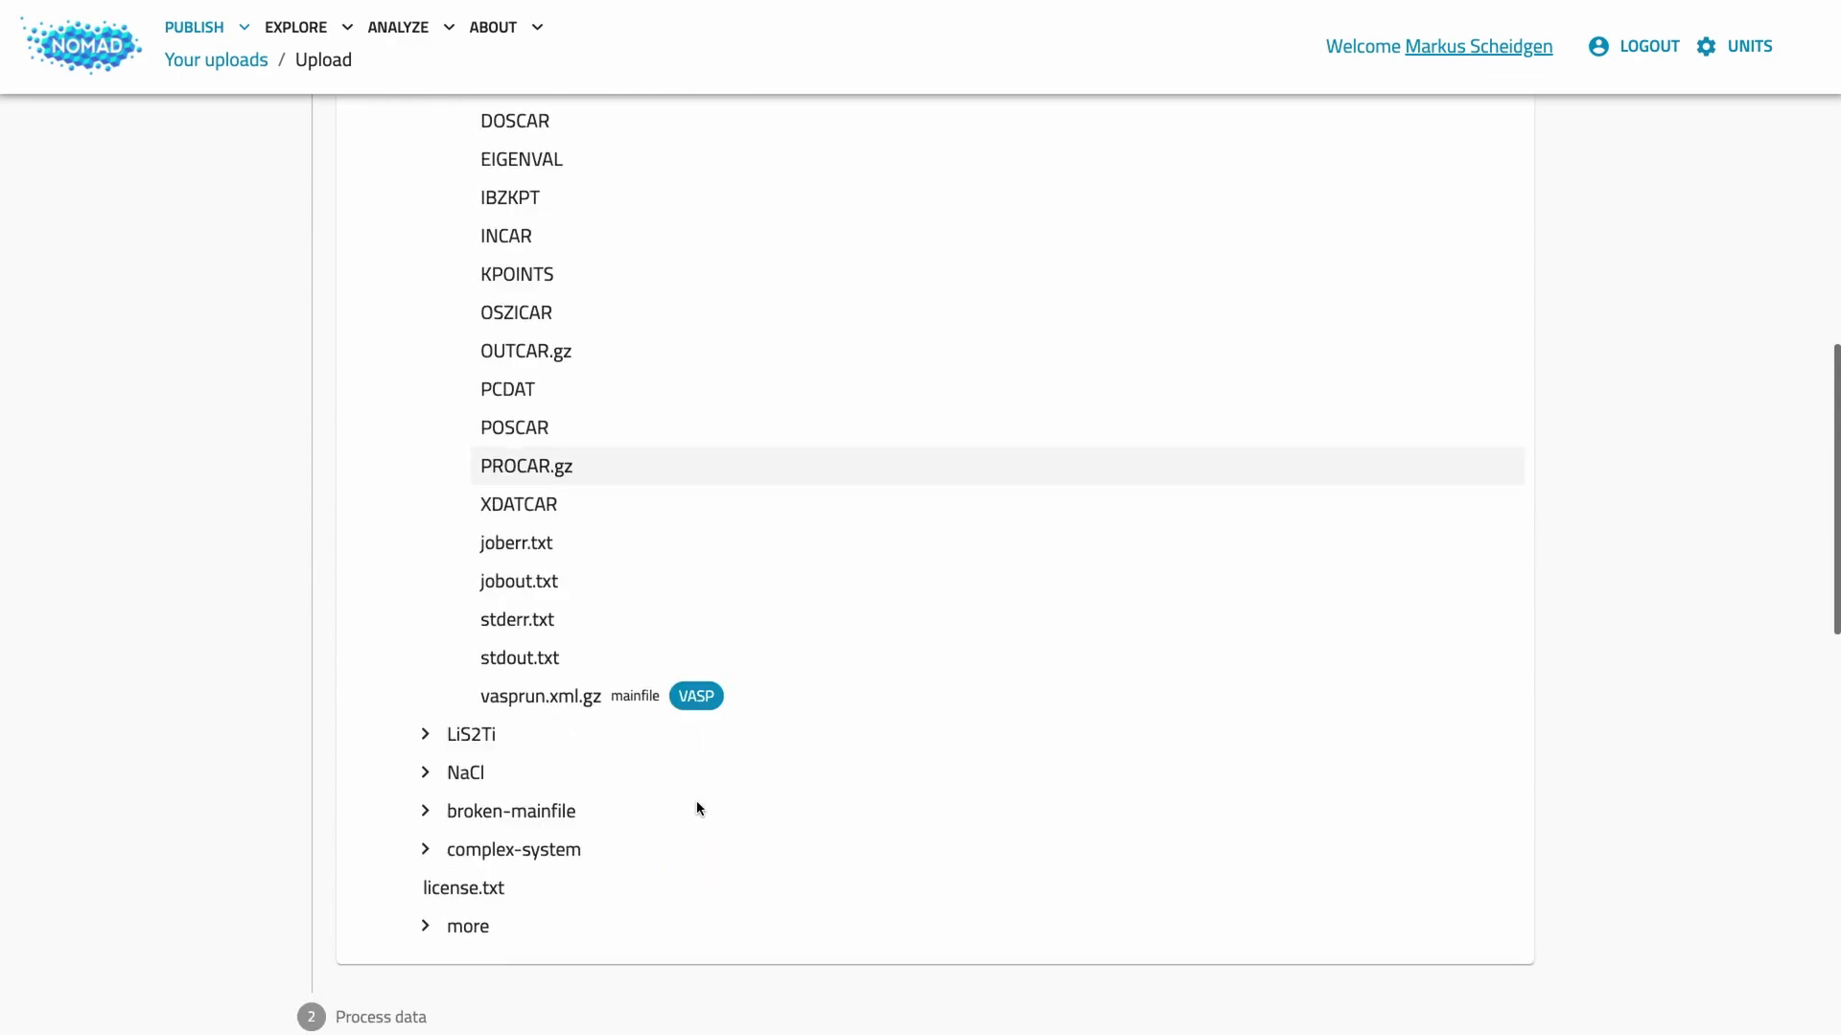
{"action": "scroll", "coordinate": [698, 799], "scroll_direction": "up", "scroll_amount": 10}
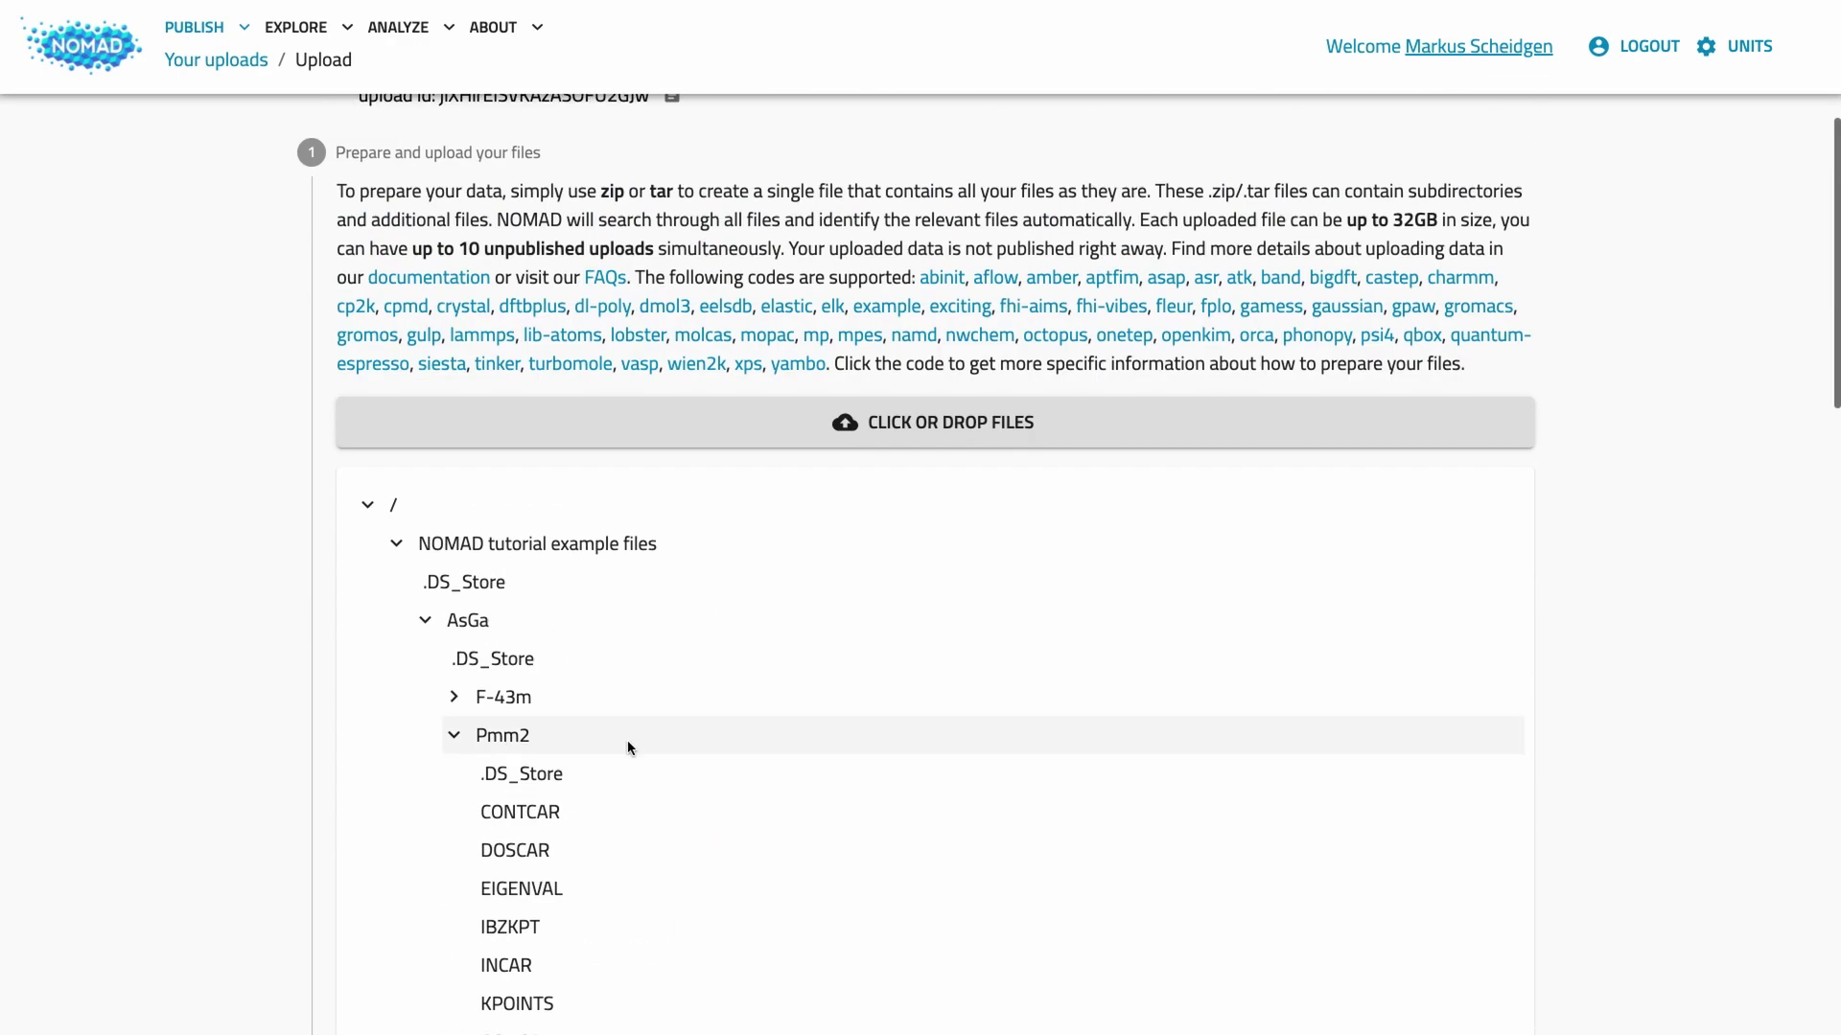
{"action": "left_click", "coordinate": [364, 505]}
{"action": "scroll", "coordinate": [192, 577], "scroll_direction": "down", "scroll_amount": 6}
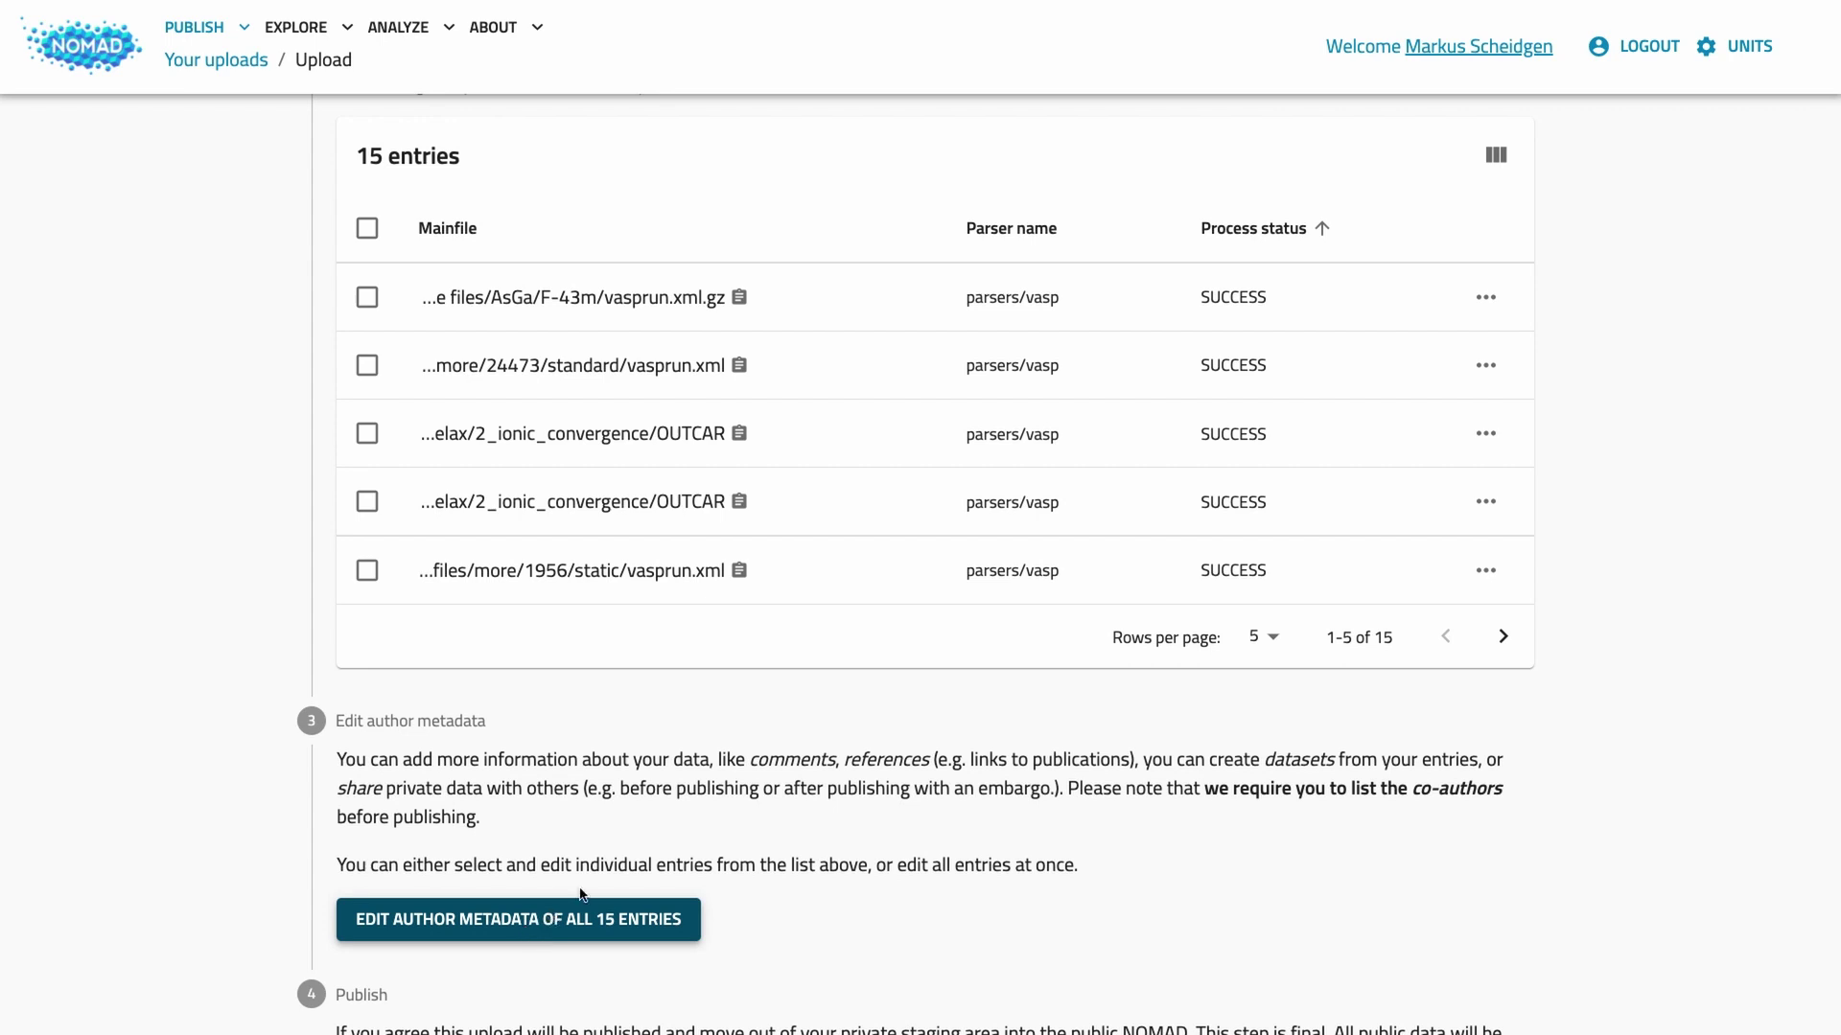
{"action": "scroll", "coordinate": [623, 915], "scroll_direction": "up", "scroll_amount": 7}
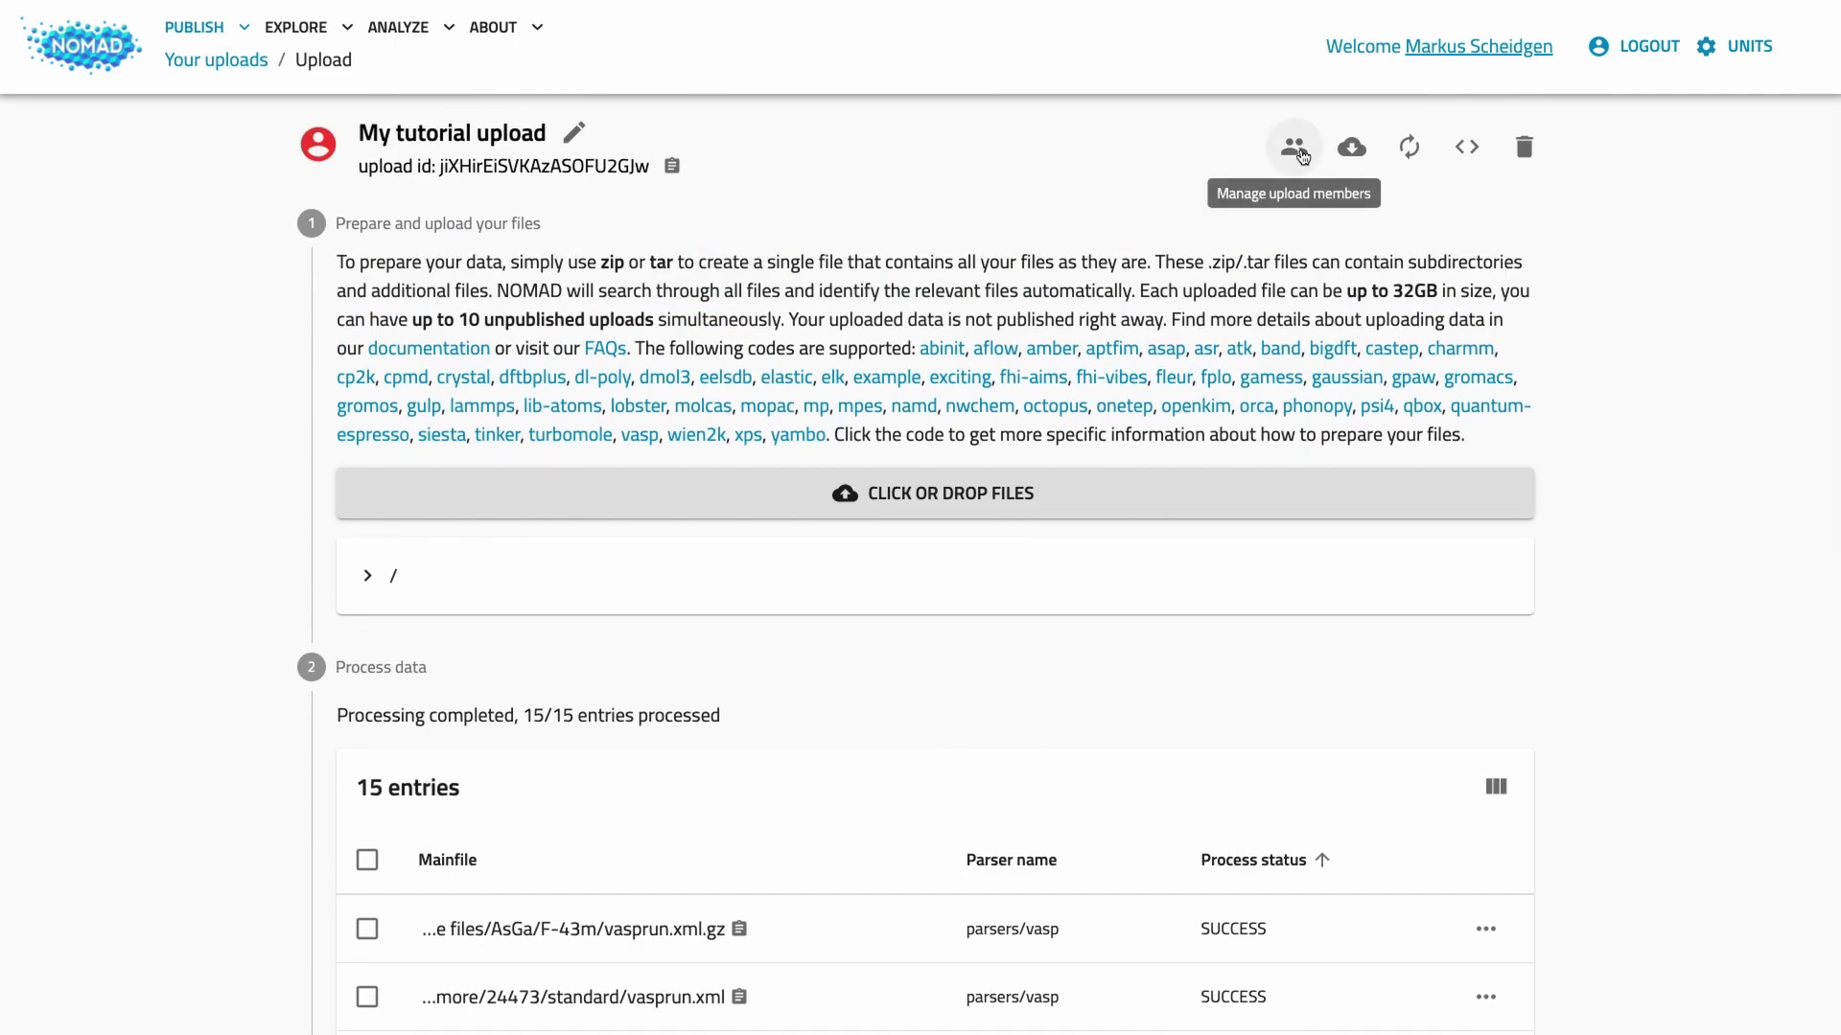
Step: Search for a colleague by first name and add them as a co-author
{"action": "left_click", "coordinate": [1296, 149]}
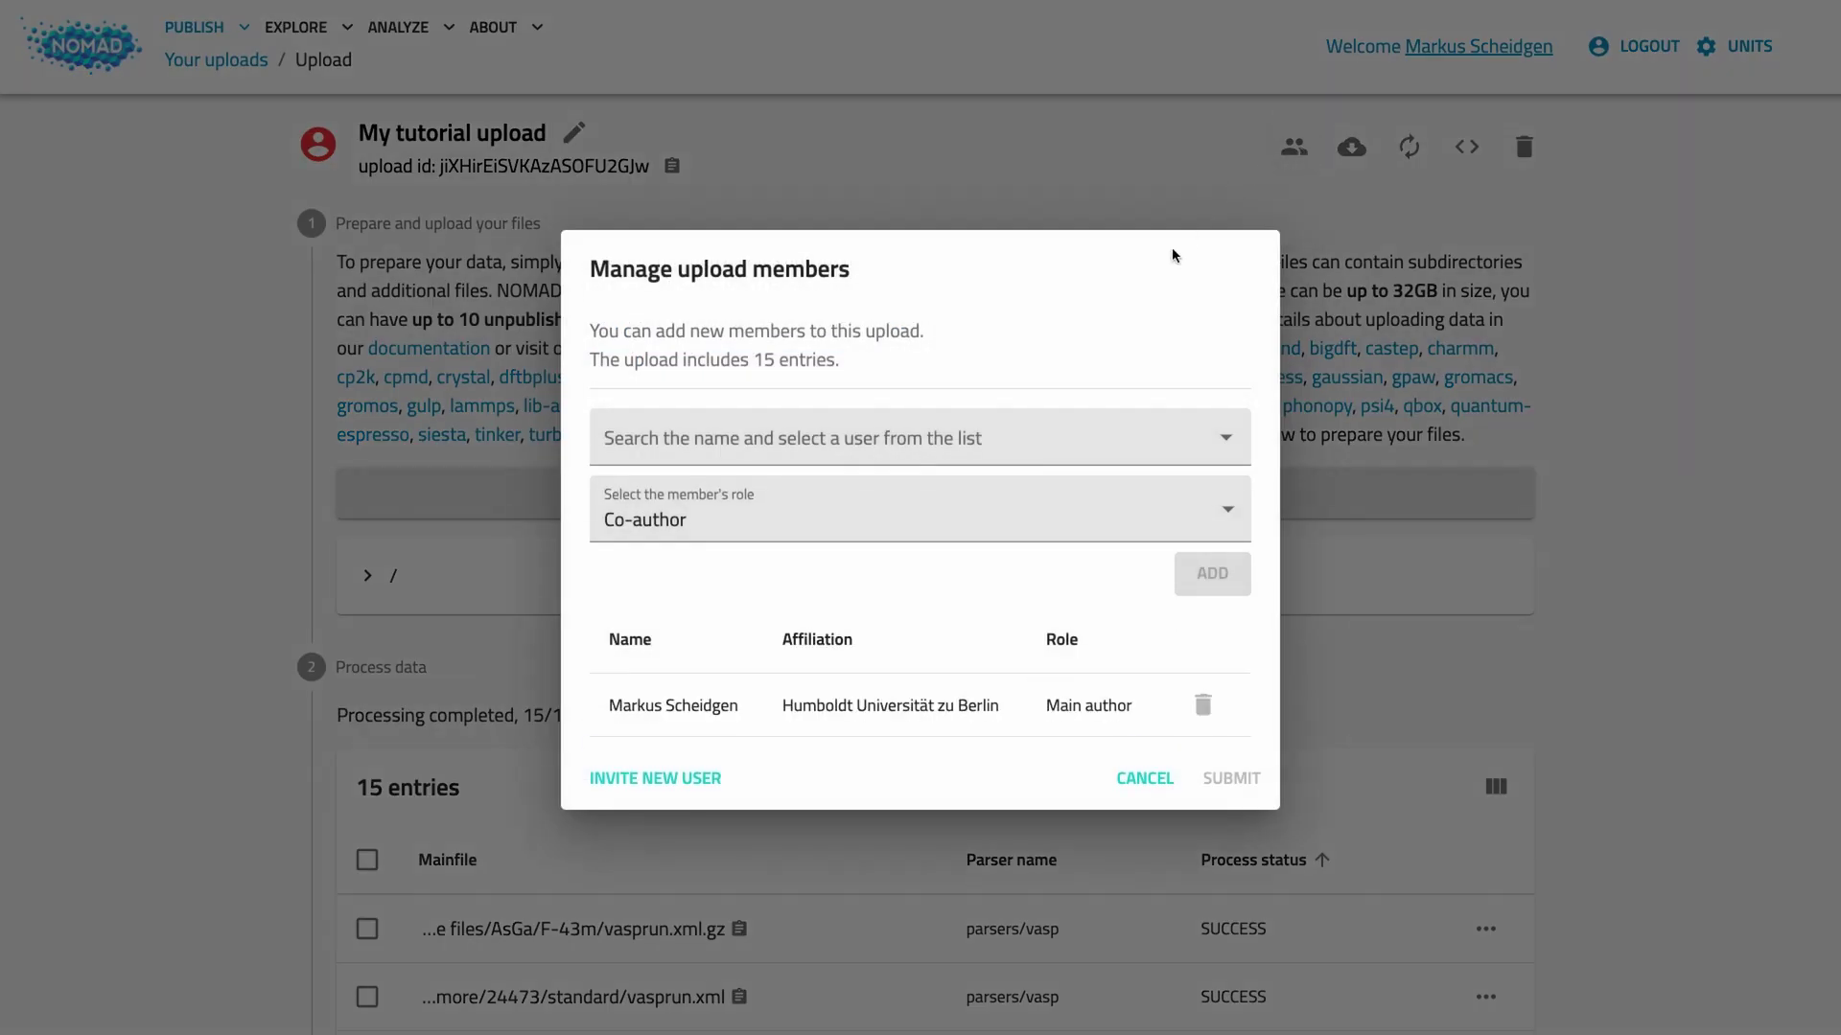
{"action": "left_click", "coordinate": [922, 442]}
{"action": "type", "text": "David"}
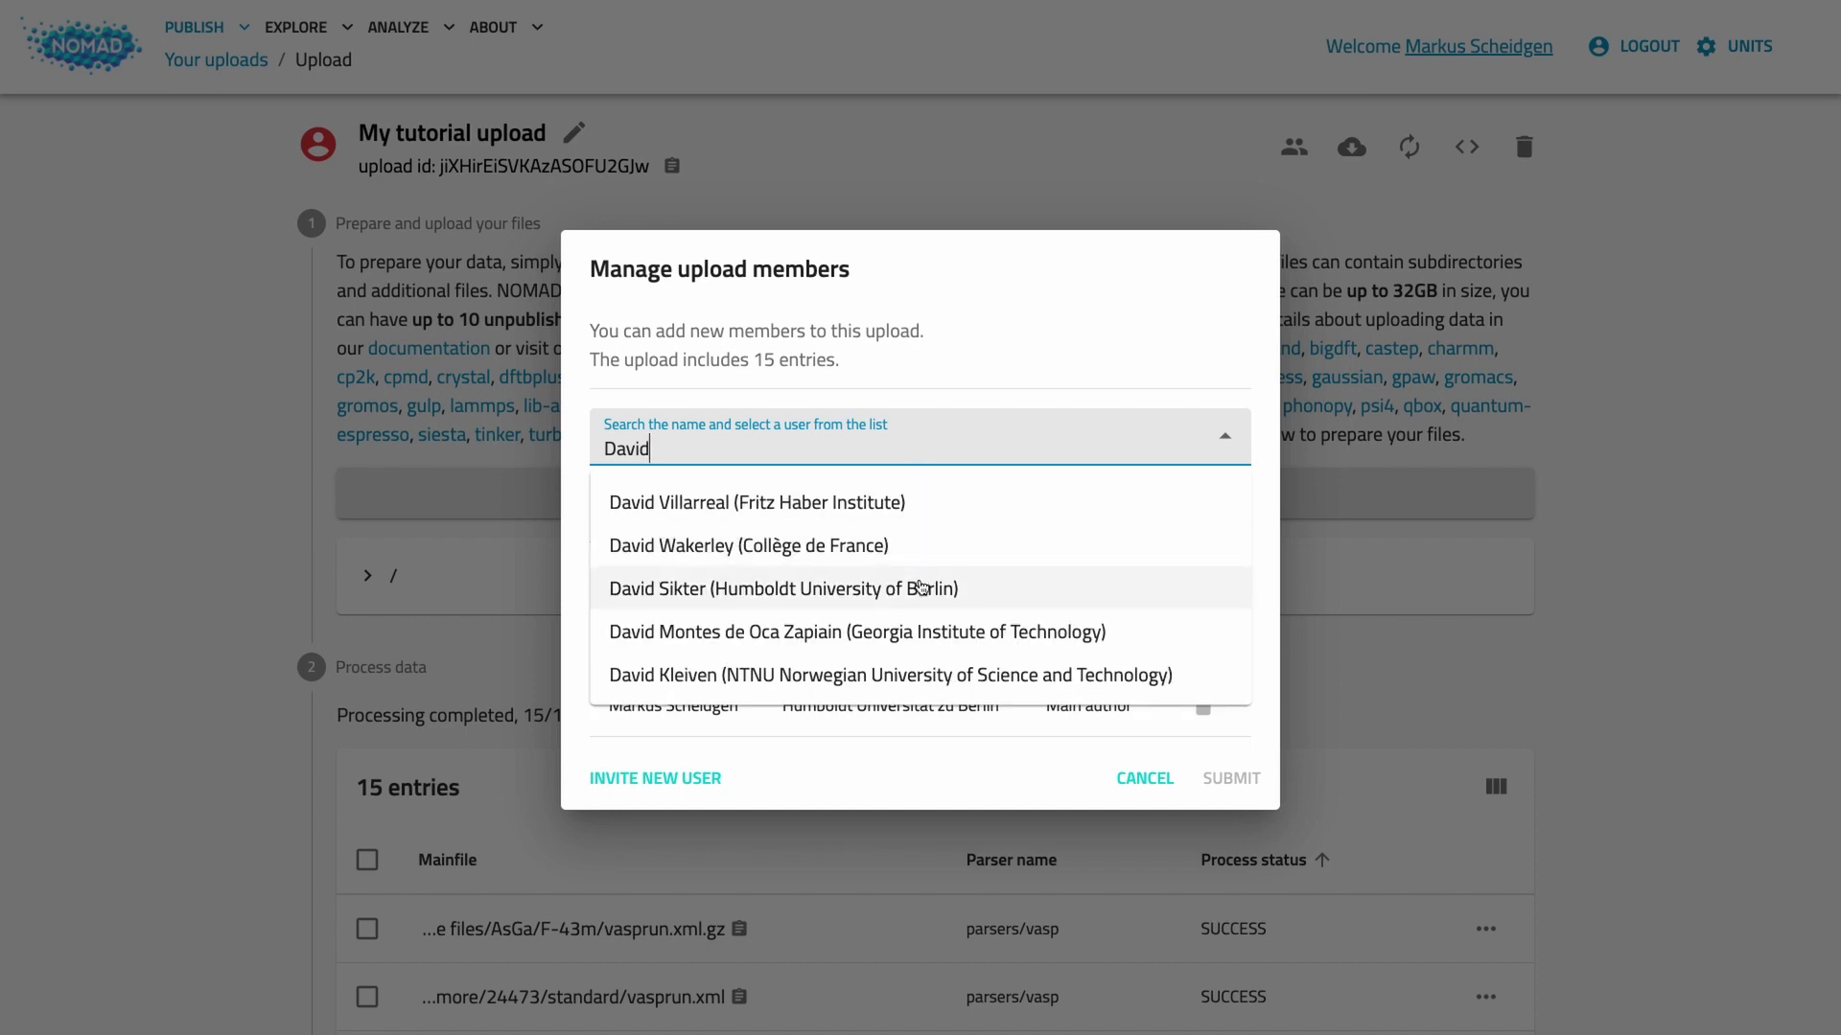
{"action": "left_click", "coordinate": [920, 588]}
{"action": "left_click", "coordinate": [1210, 575]}
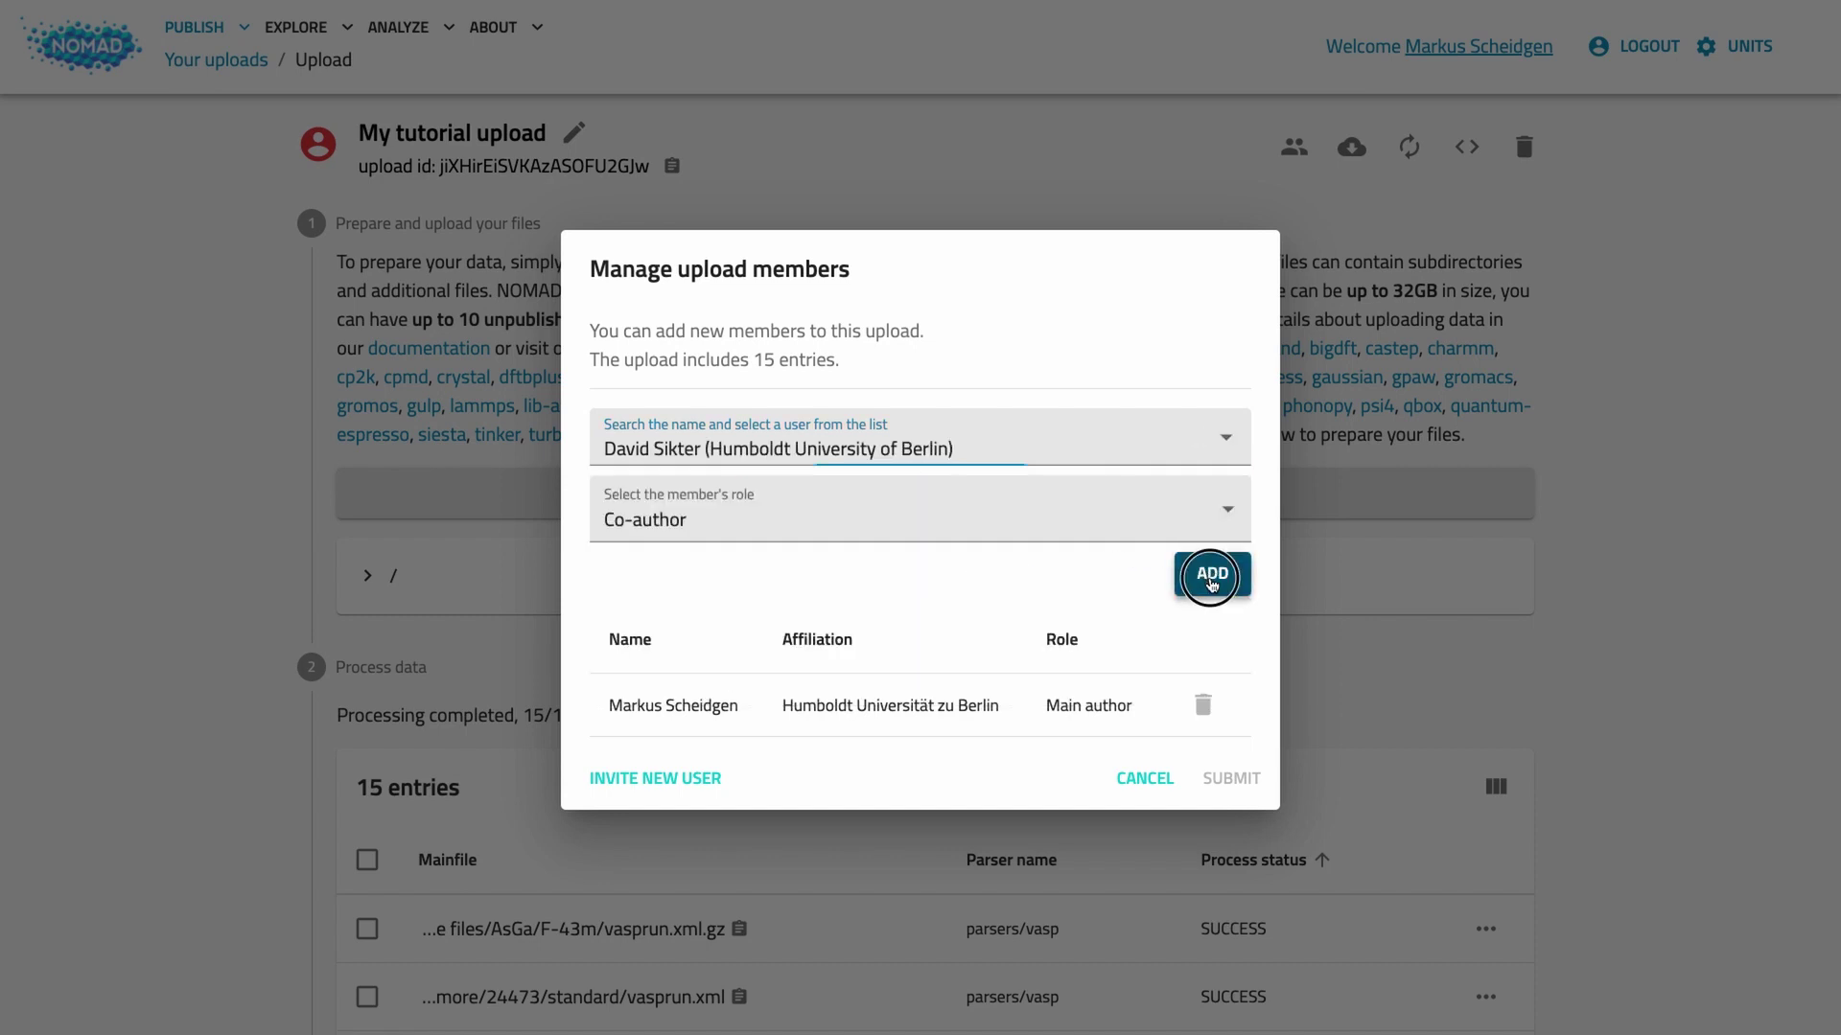
Step: Add a second user, found by surname, as Reviewer and save the members
{"action": "left_click", "coordinate": [1103, 395]}
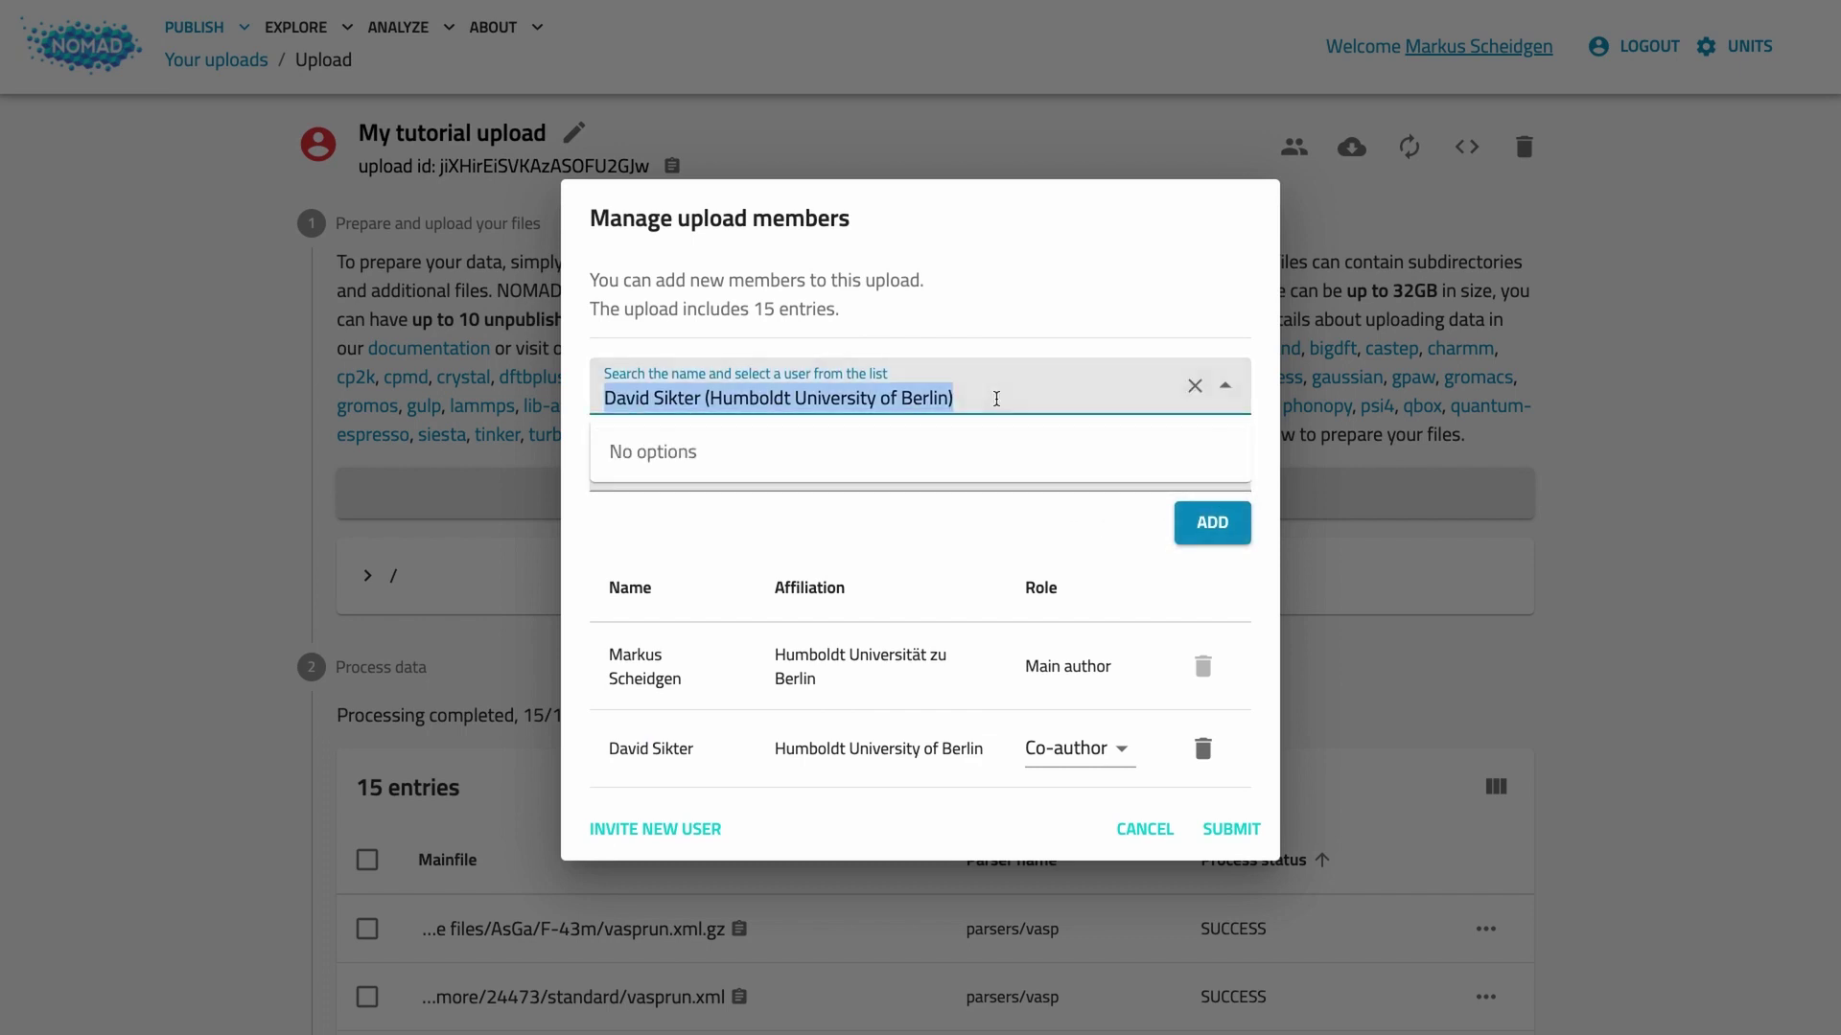
{"action": "type", "text": "Draxl"}
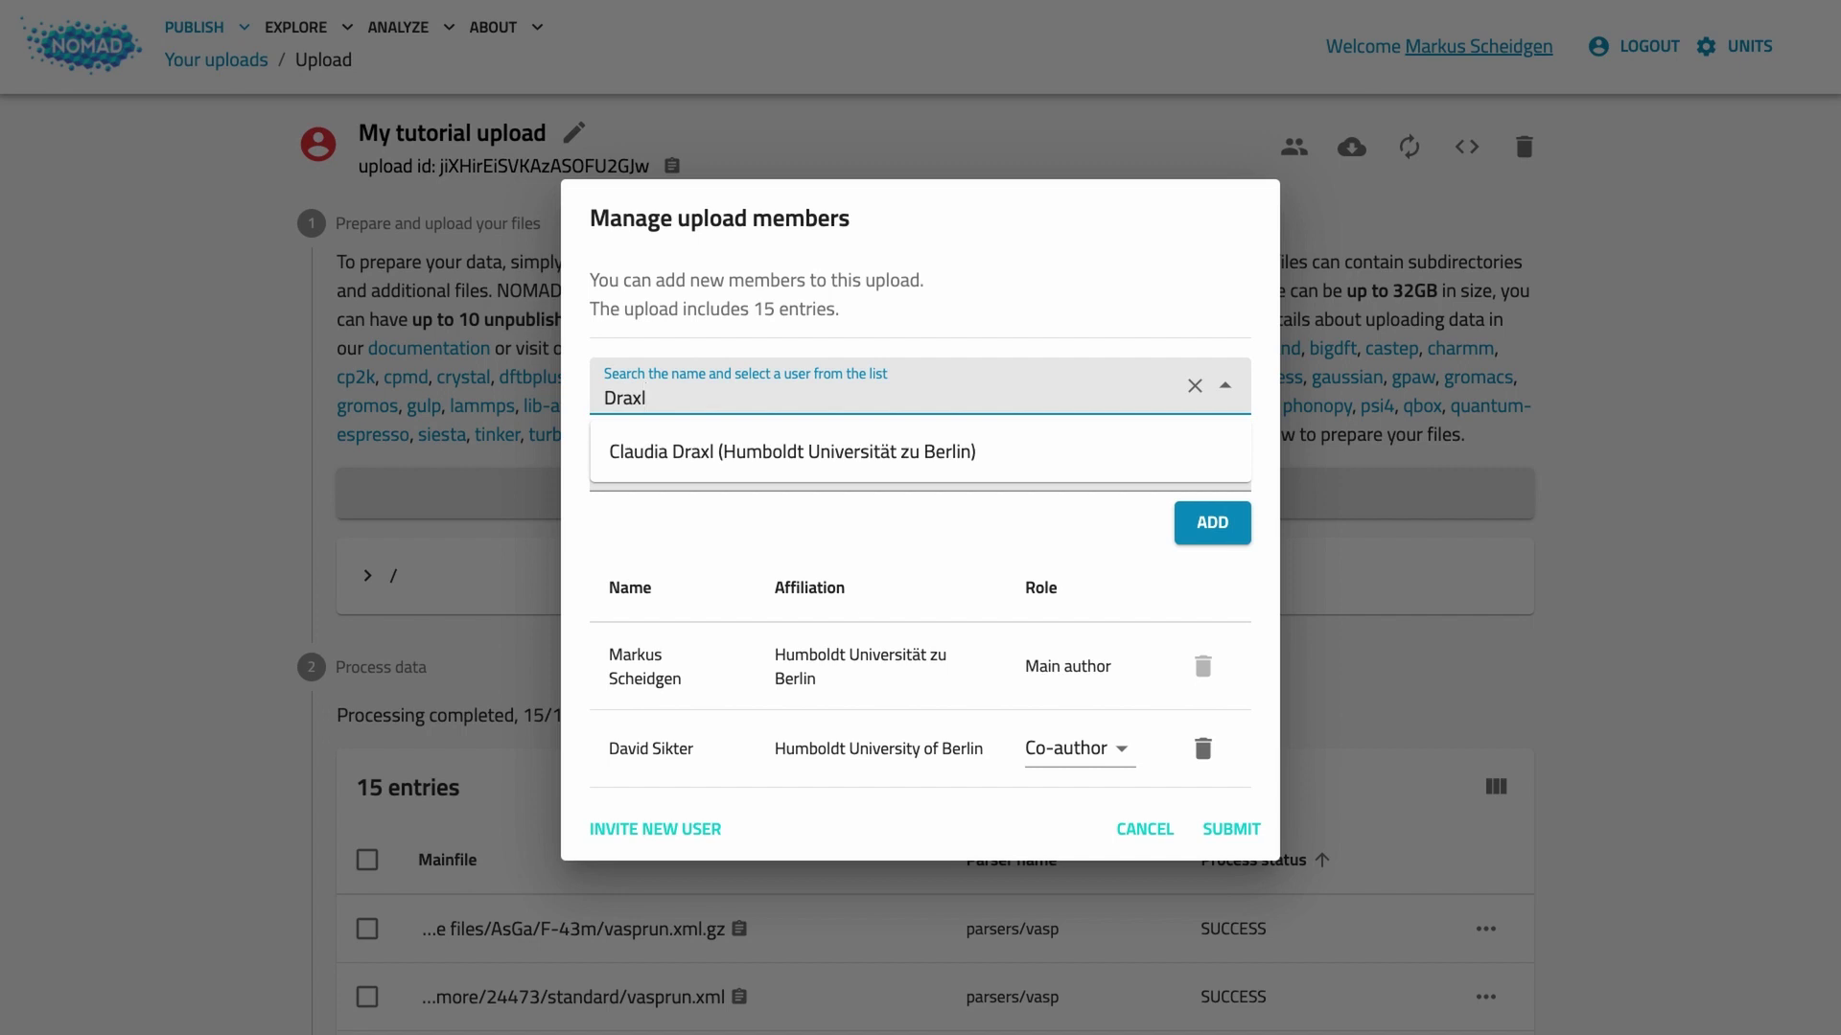
{"action": "left_click", "coordinate": [902, 469]}
{"action": "left_click", "coordinate": [816, 475]}
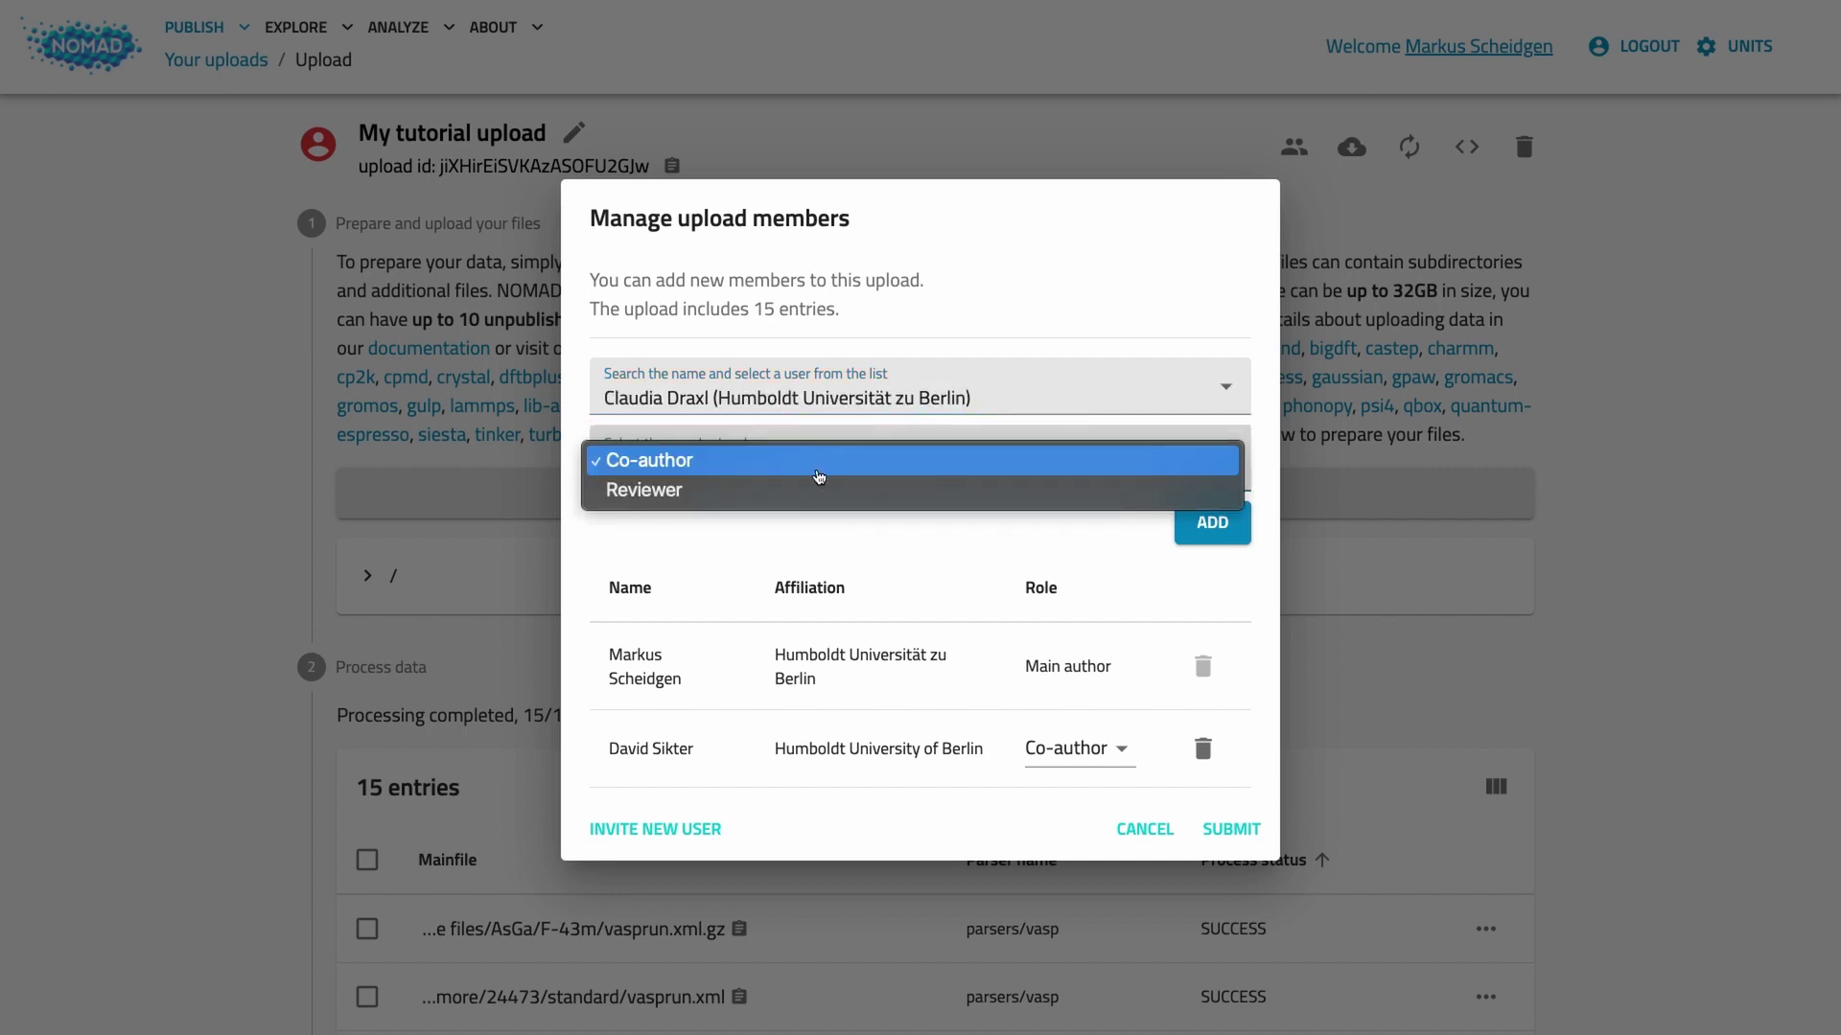
{"action": "left_click", "coordinate": [803, 491]}
{"action": "left_click", "coordinate": [1204, 523]}
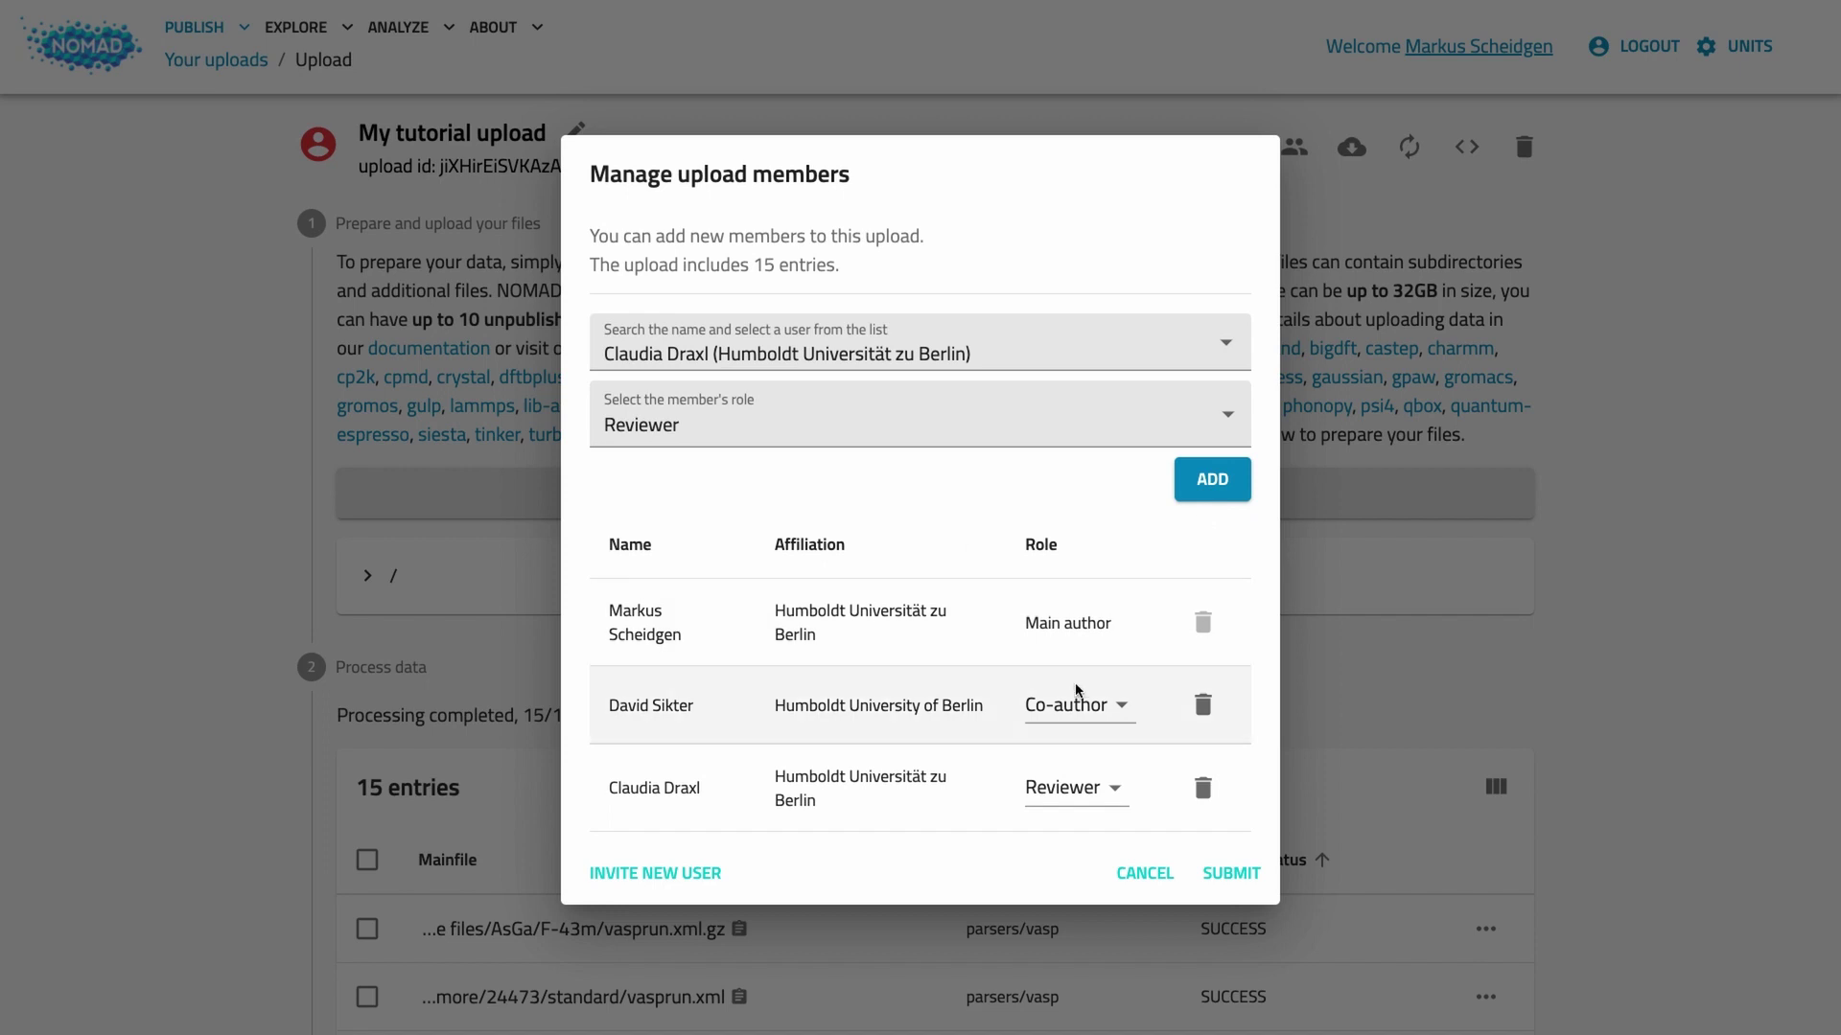
{"action": "left_click", "coordinate": [1231, 874]}
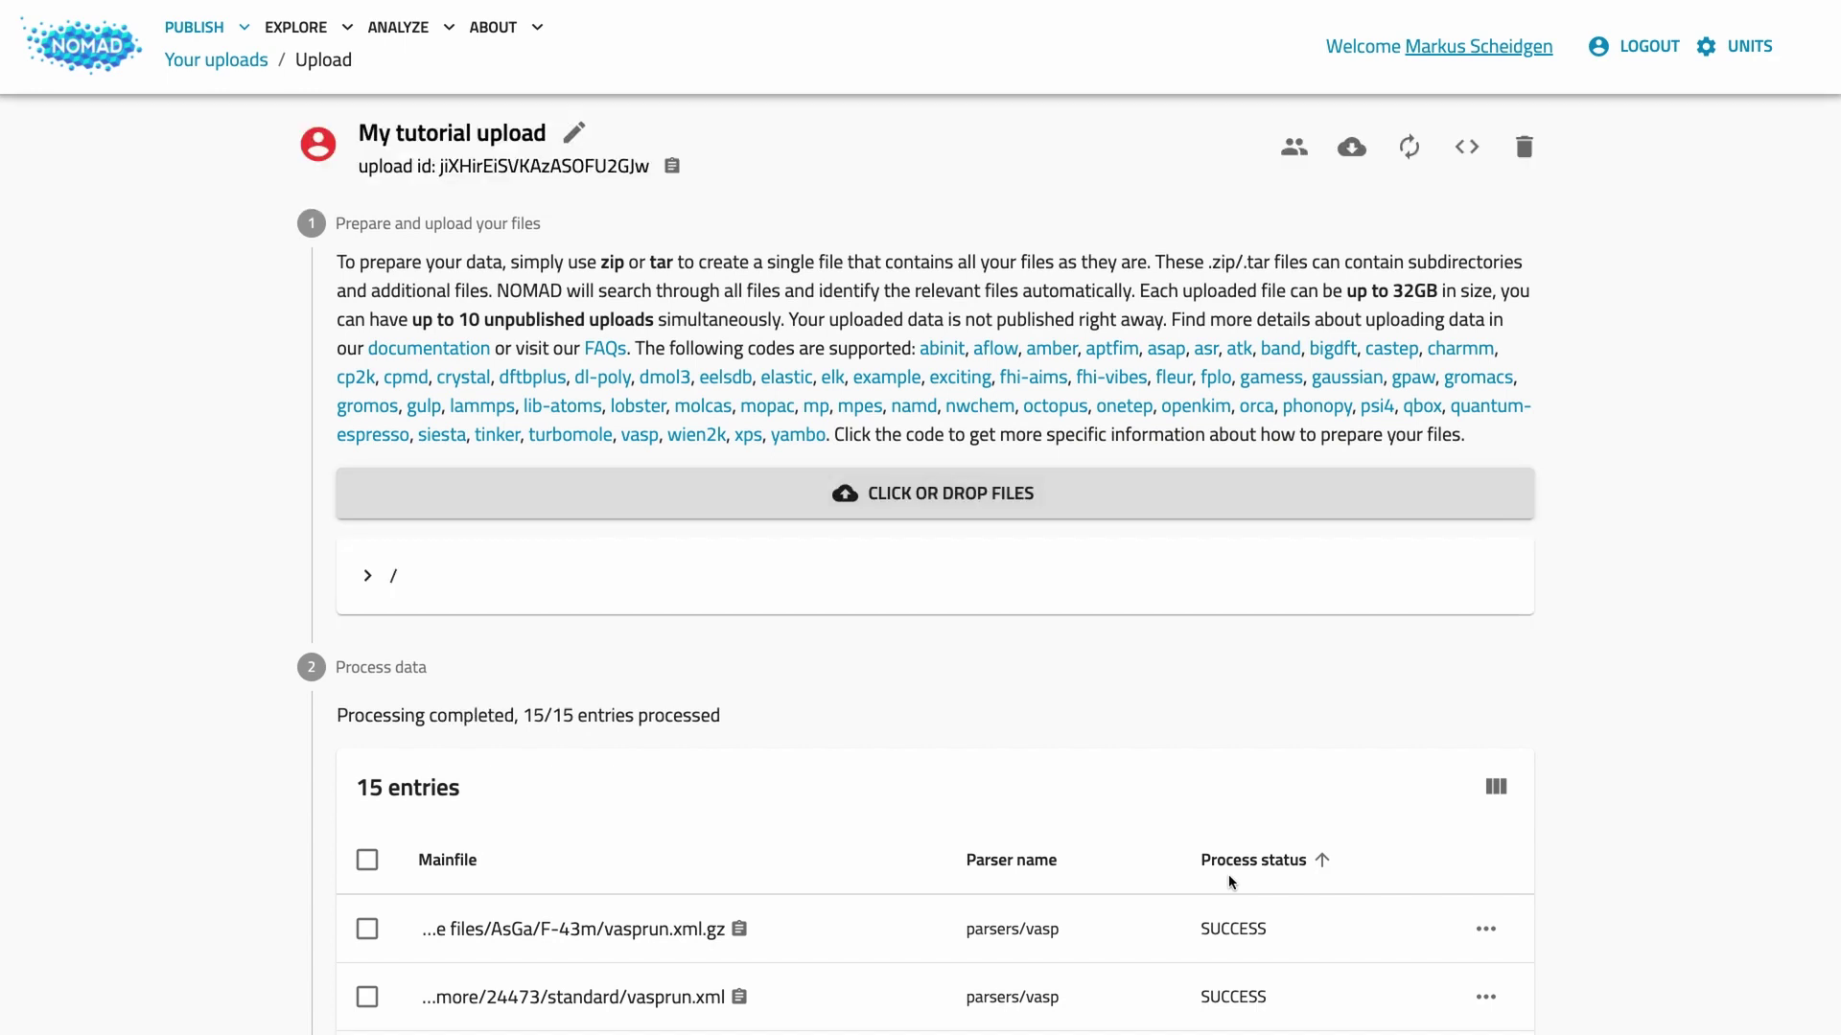
Step: Try the entry selection checkboxes, then edit author metadata of all 15 entries
{"action": "scroll", "coordinate": [1228, 874], "scroll_direction": "down", "scroll_amount": 5}
{"action": "scroll", "coordinate": [1231, 882], "scroll_direction": "down", "scroll_amount": 1}
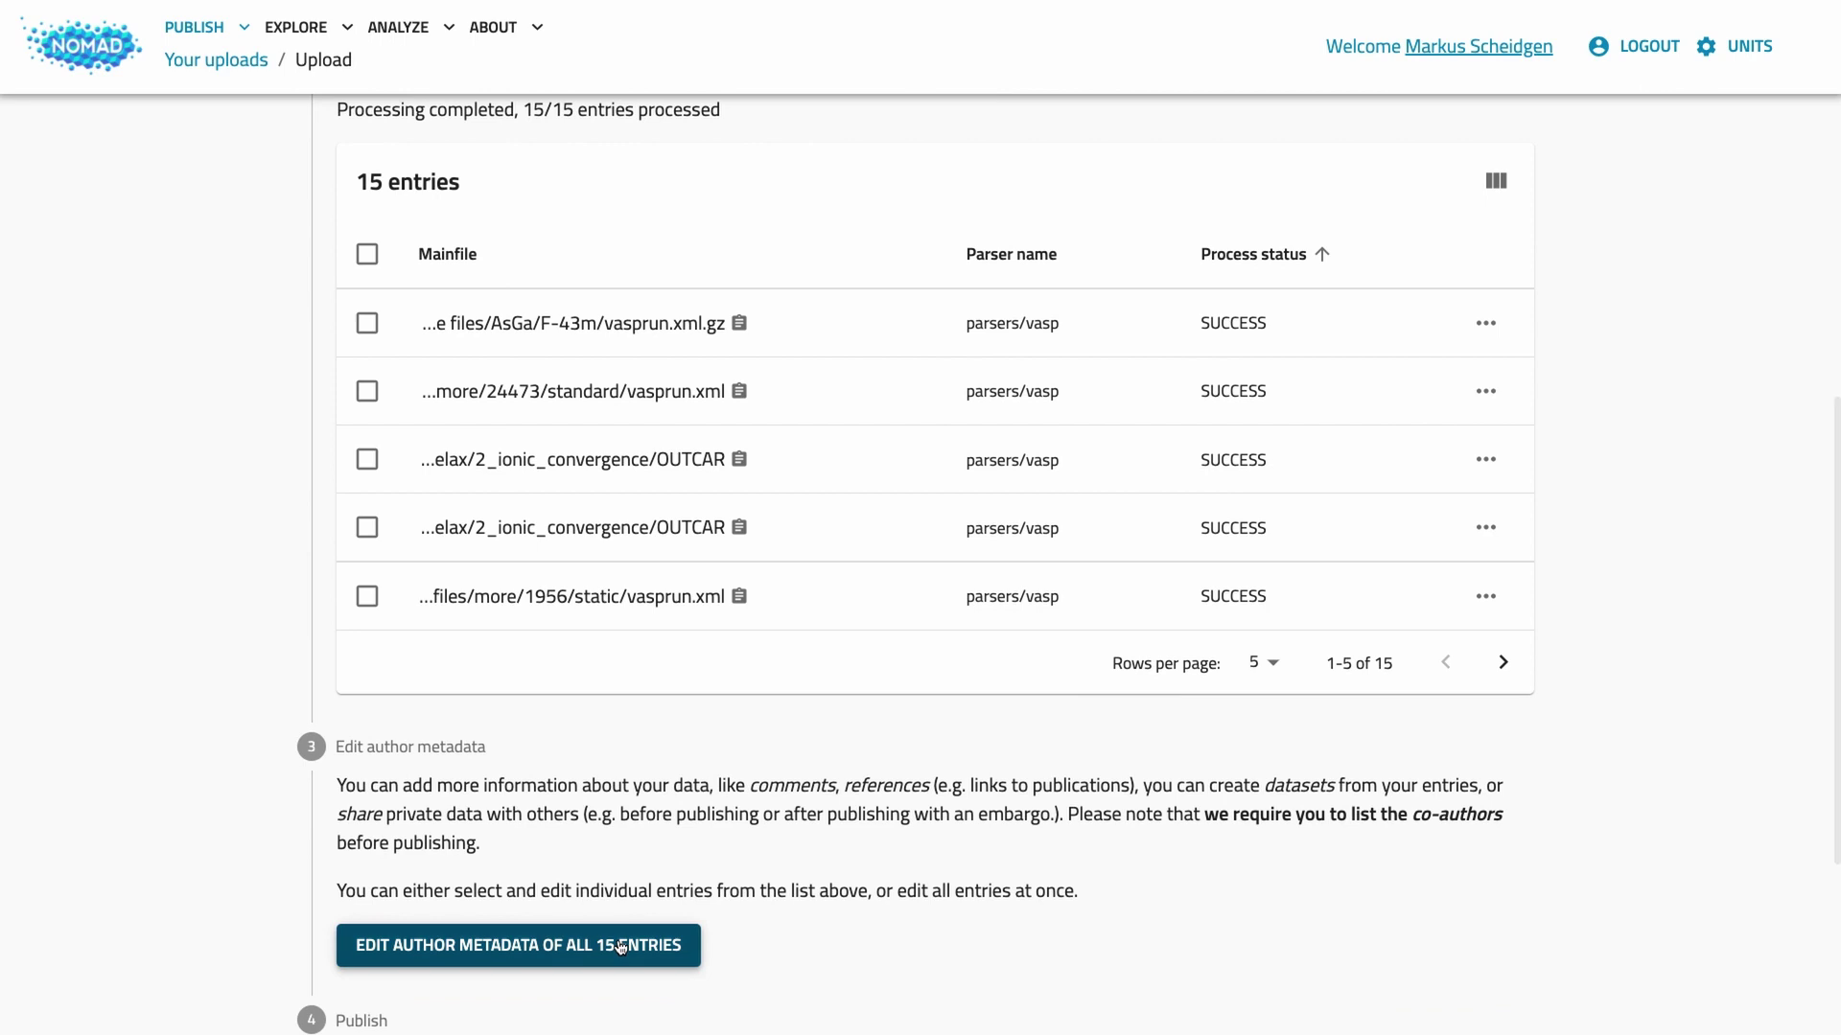
{"action": "left_click", "coordinate": [367, 324]}
{"action": "left_click", "coordinate": [367, 391]}
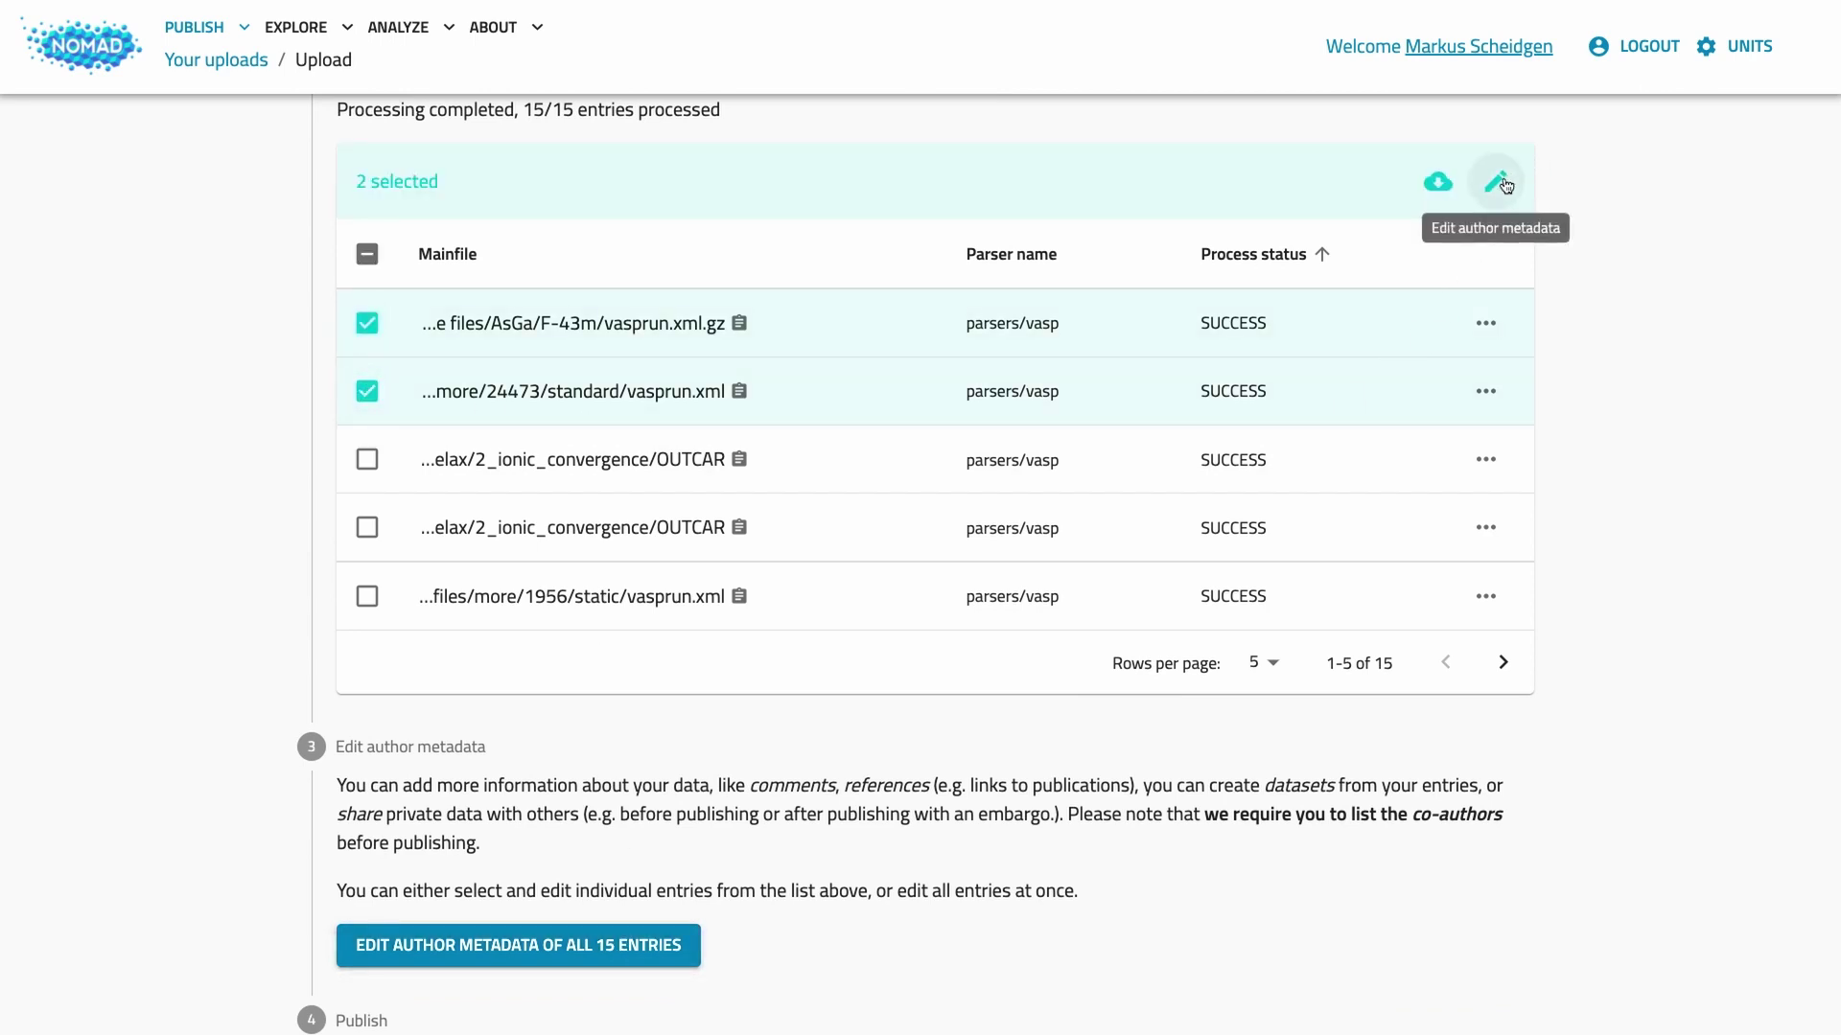
{"action": "left_click", "coordinate": [367, 254]}
{"action": "left_click", "coordinate": [367, 254]}
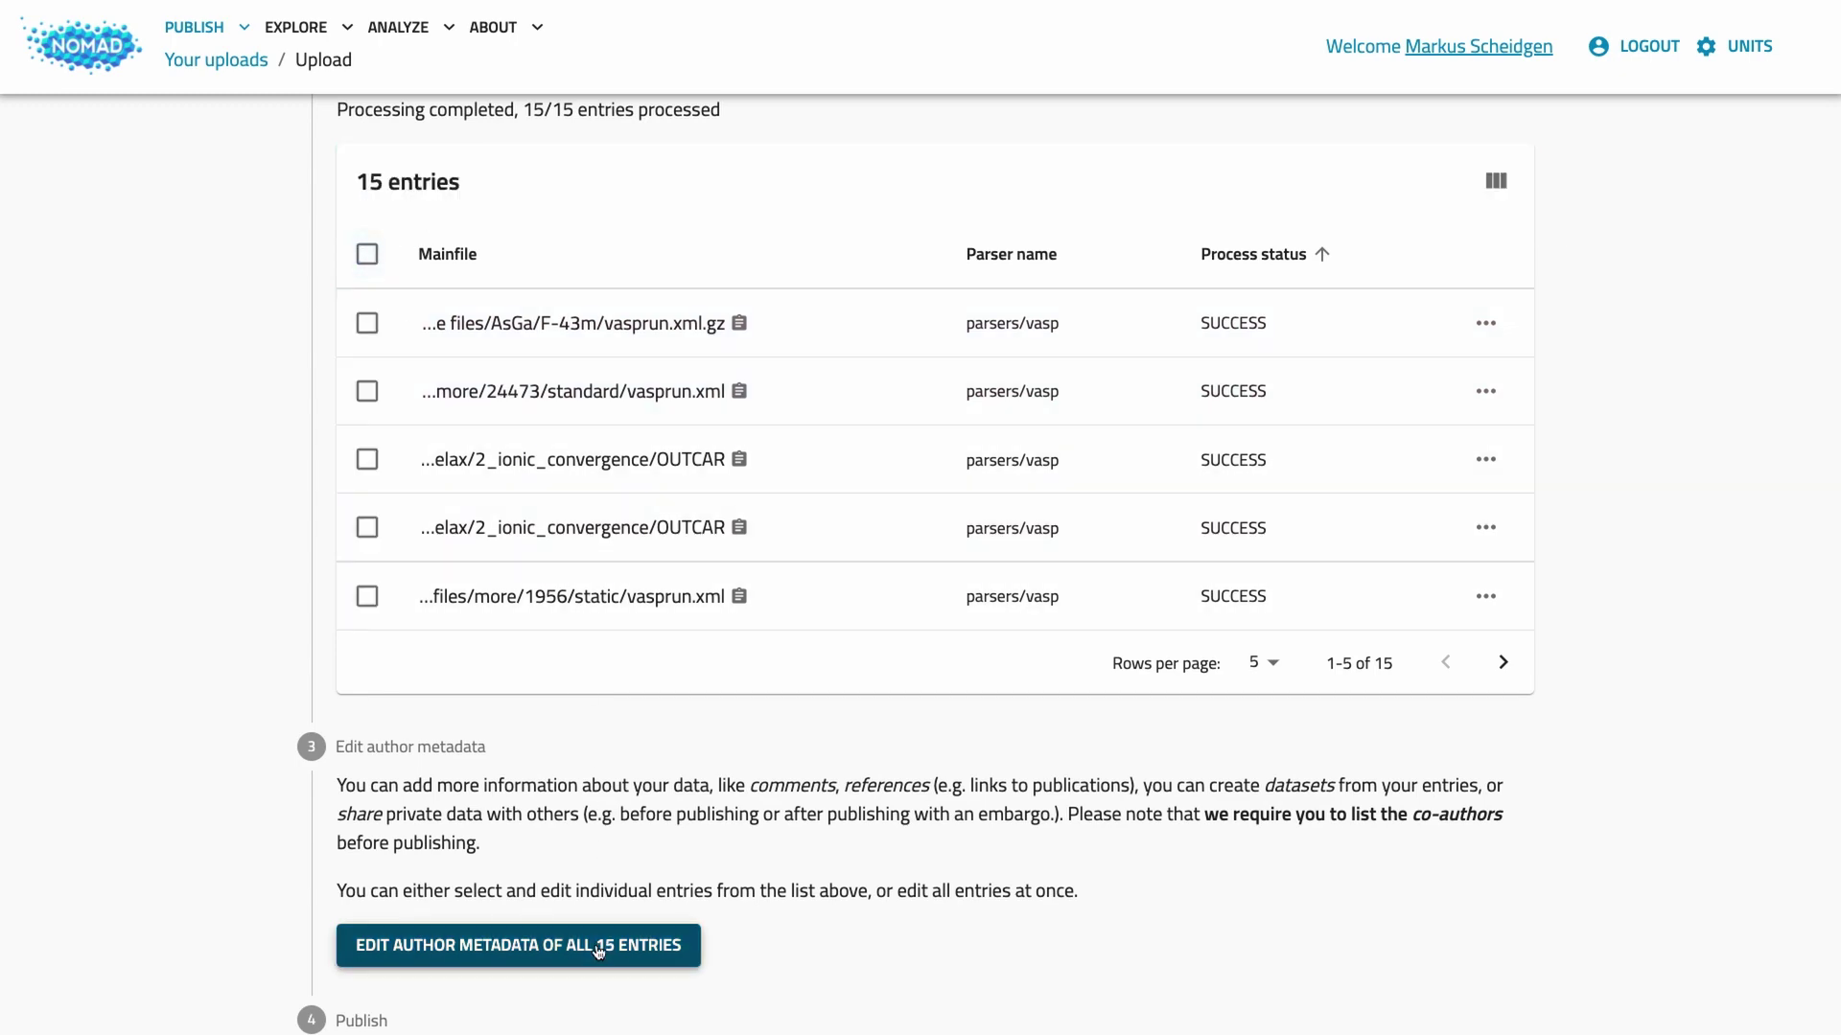
{"action": "left_click", "coordinate": [598, 949]}
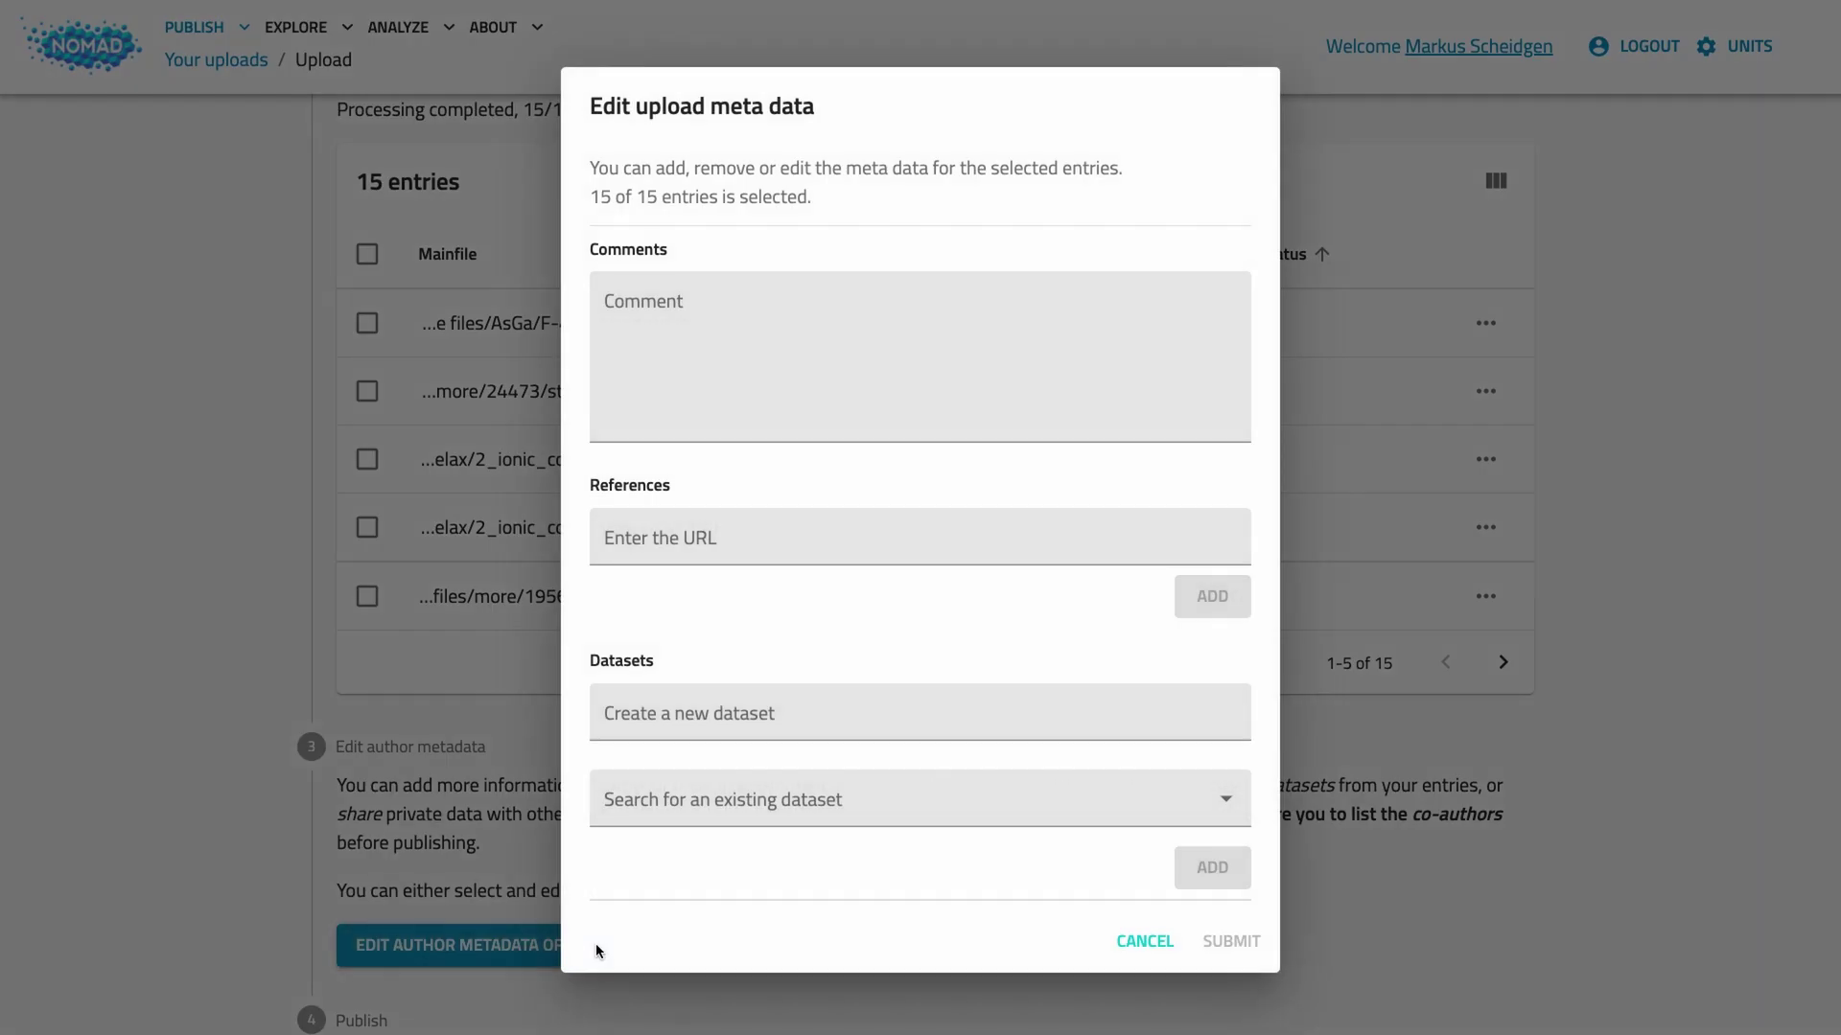
{"action": "left_click", "coordinate": [708, 317]}
{"action": "type", "text": "Thi"}
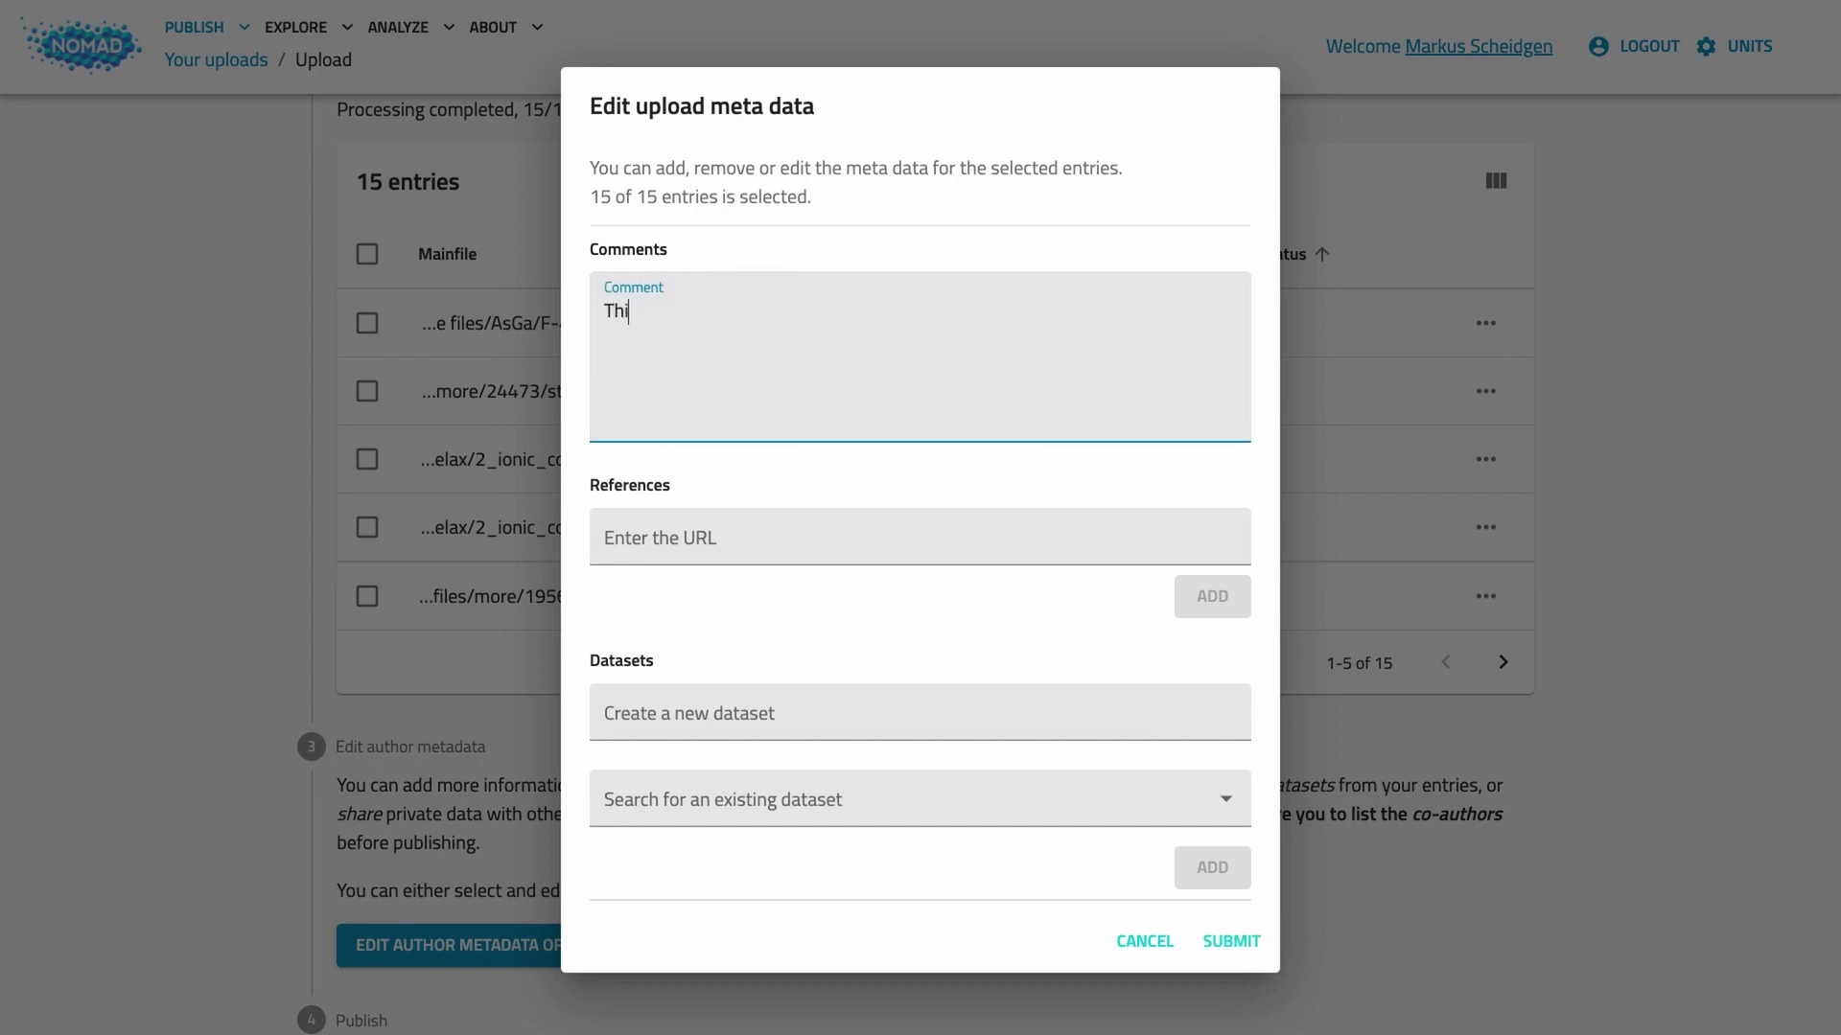
{"action": "type", "text": "s is example tutorial data"}
{"action": "left_click", "coordinate": [920, 538]}
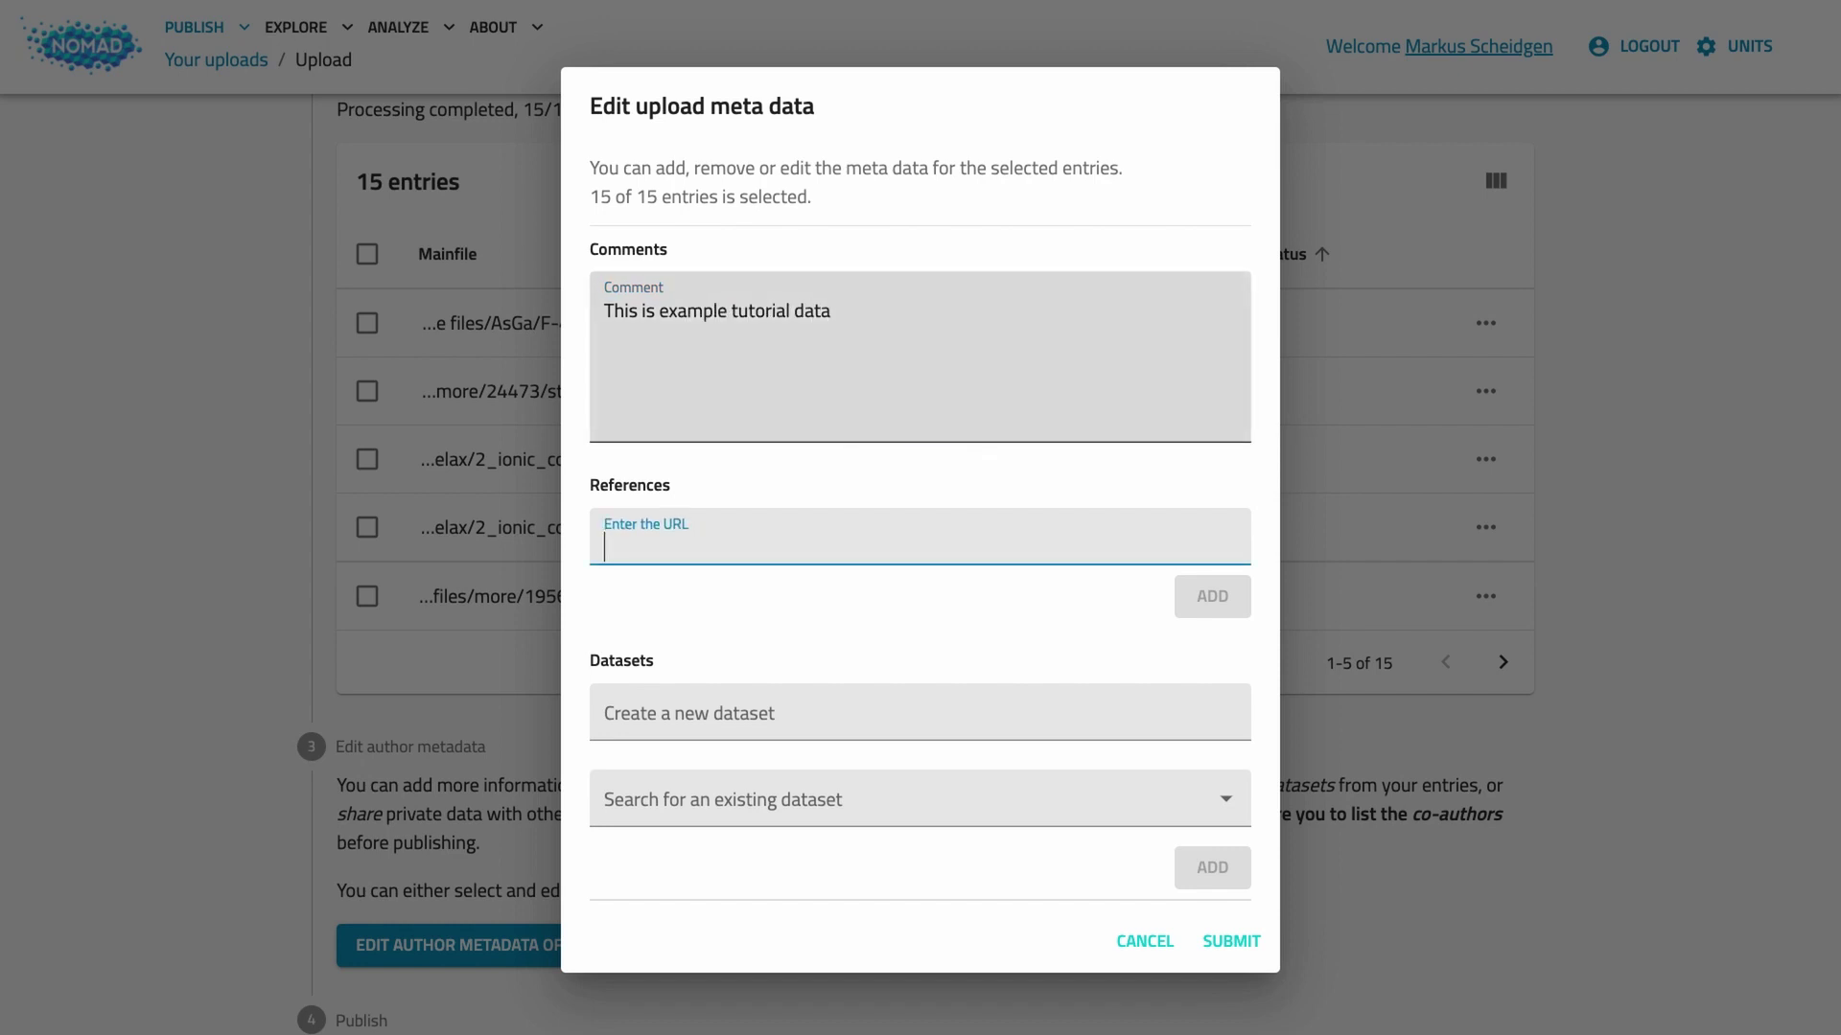
{"action": "type", "text": "https://nomad.l"}
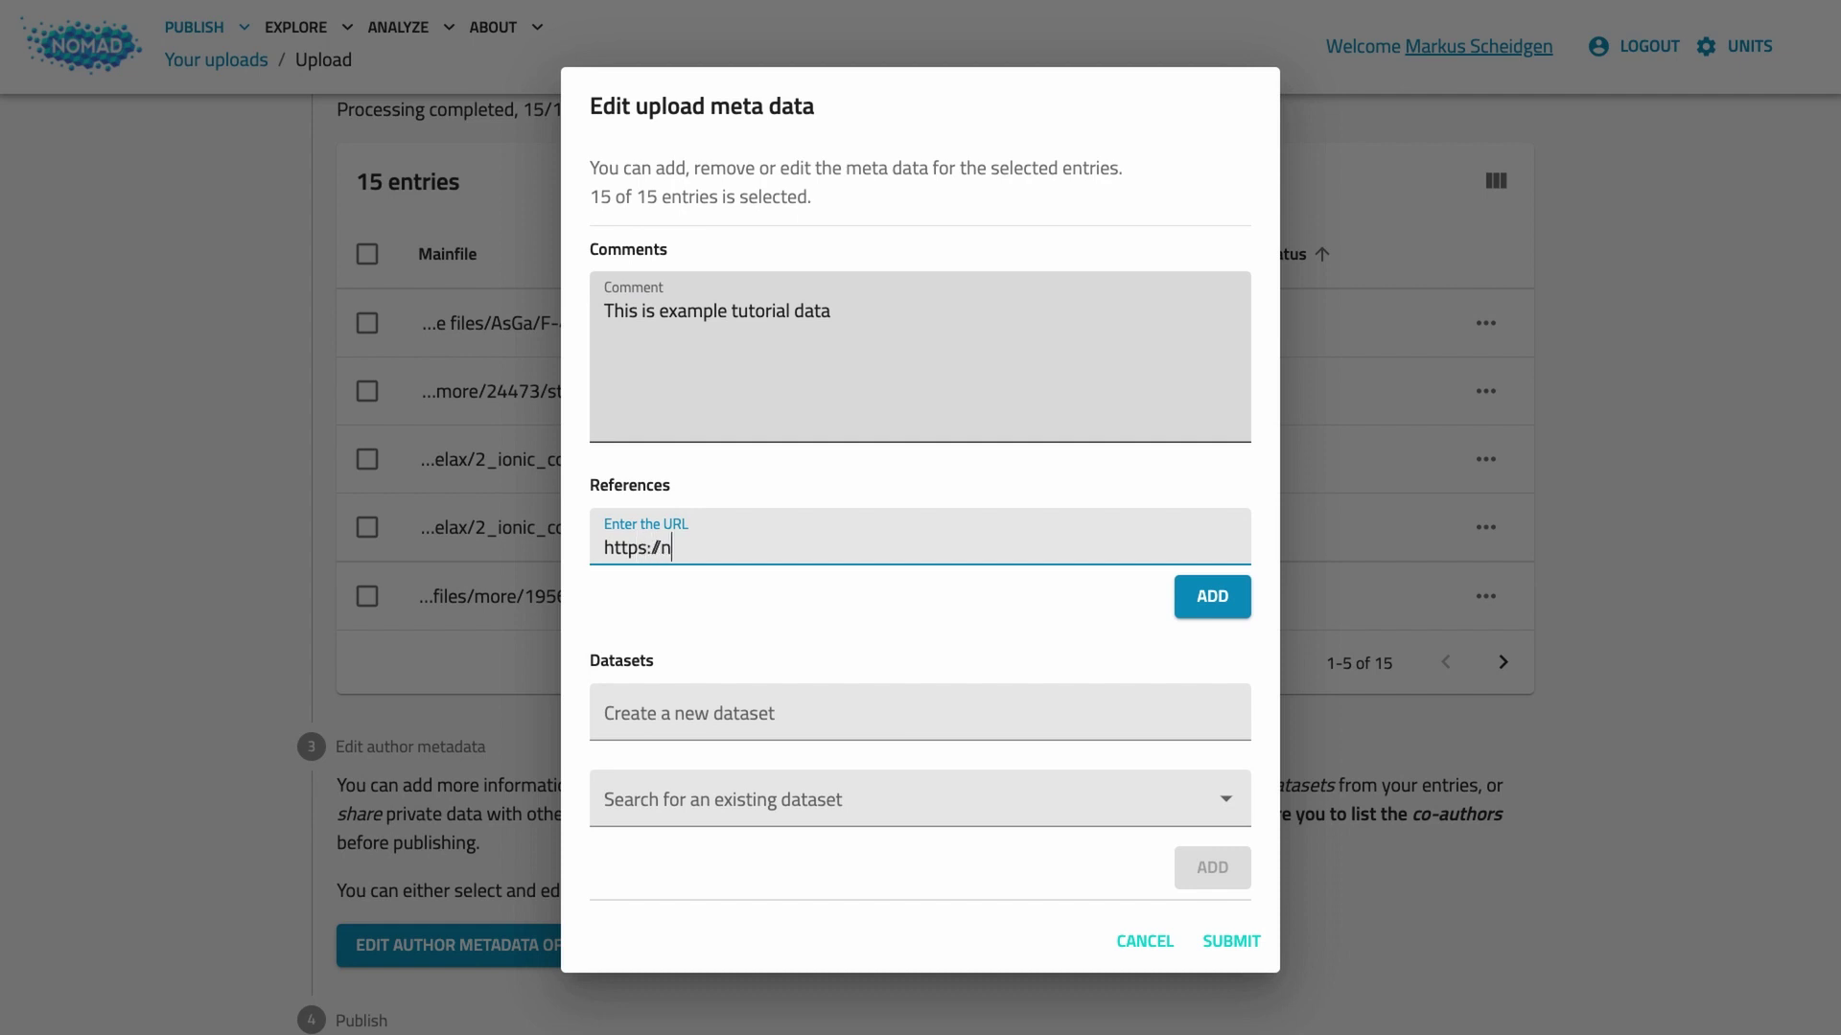
{"action": "key", "text": "BackSpace"}
{"action": "key", "text": "BackSpace"}
{"action": "type", "text": "-lab.eu"}
{"action": "left_click", "coordinate": [1200, 597]}
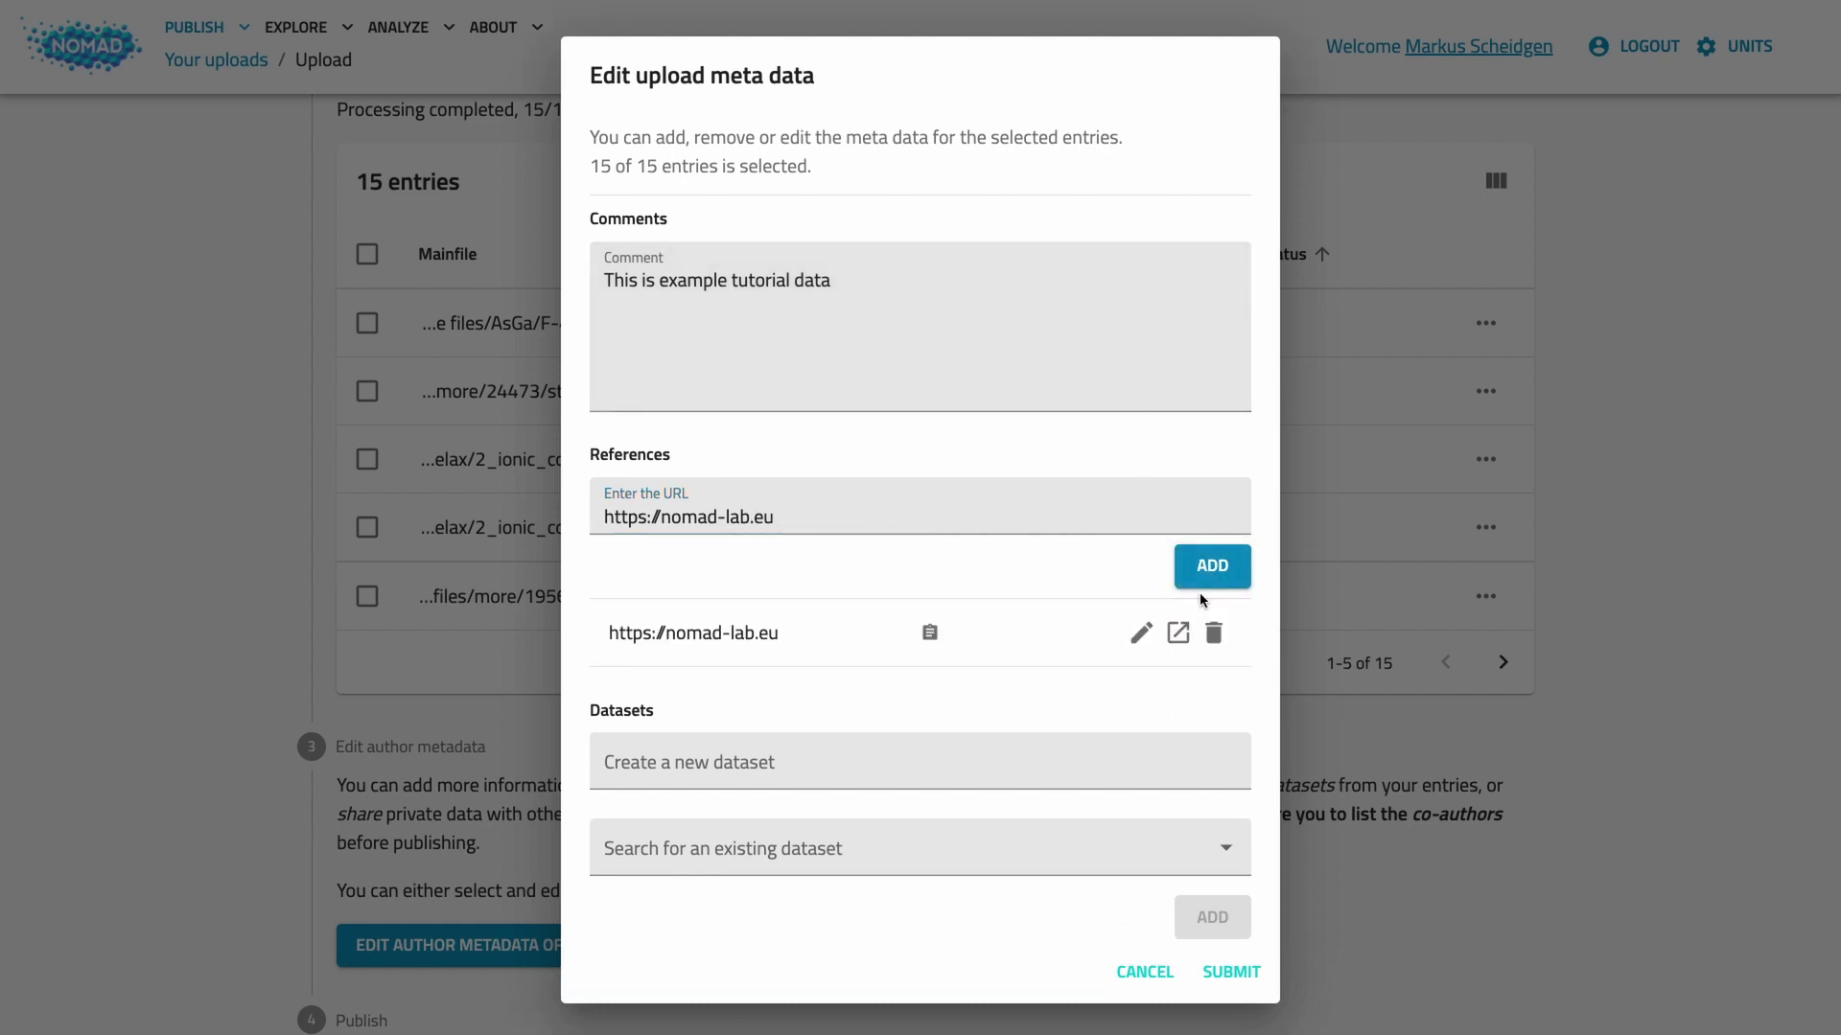
Step: Create the dataset 'tutorial data' for the entries and submit the metadata
{"action": "left_click", "coordinate": [765, 762]}
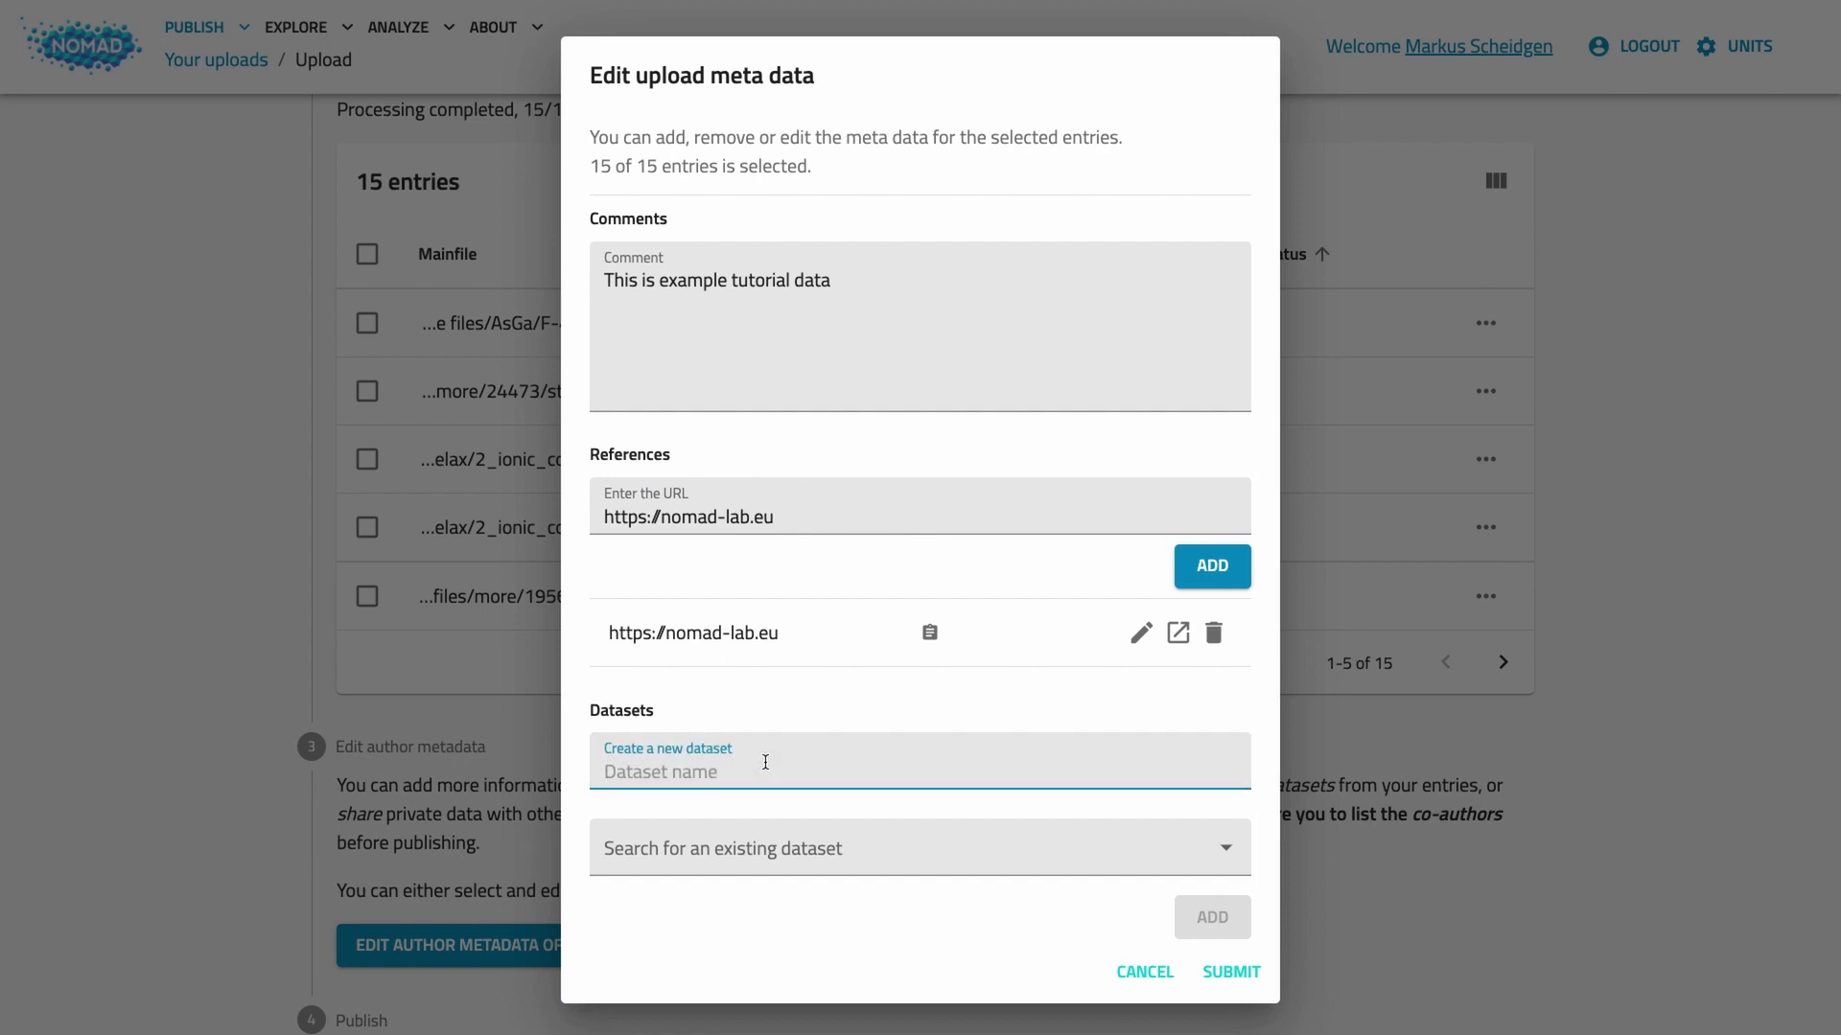
{"action": "type", "text": "tuto"}
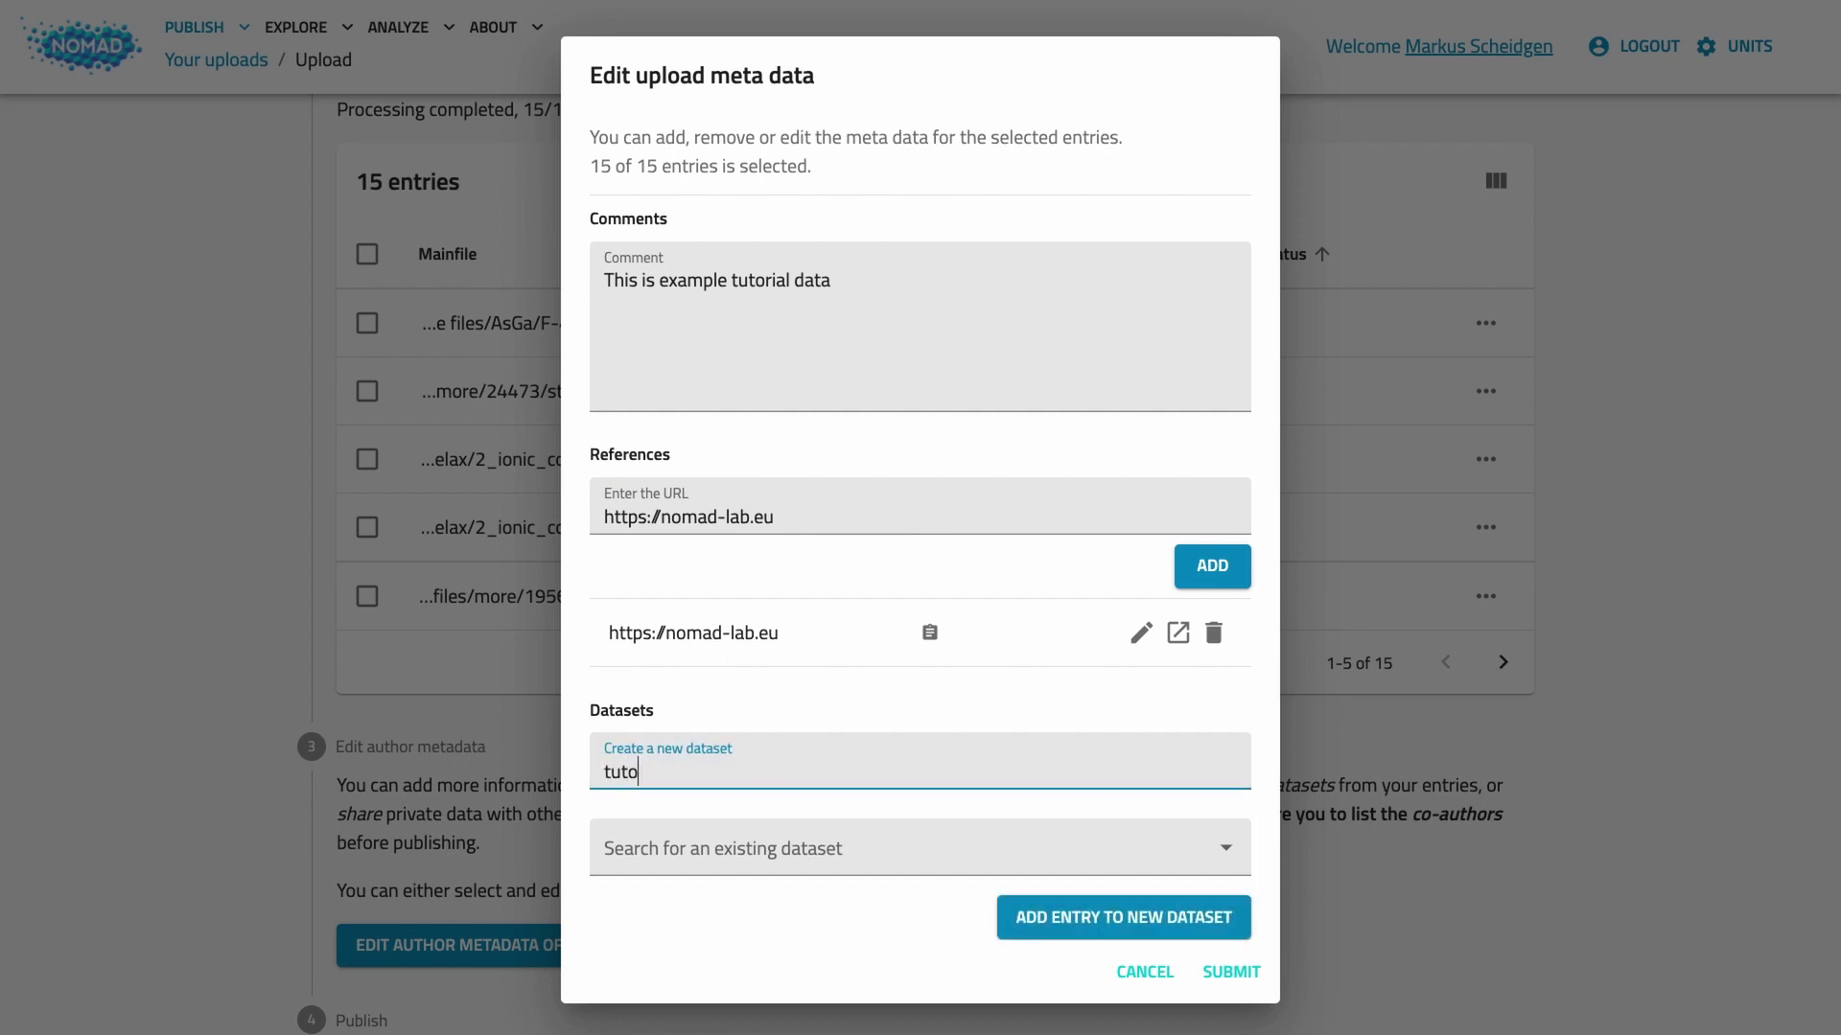
{"action": "type", "text": "rial data"}
{"action": "left_click", "coordinate": [1202, 926]}
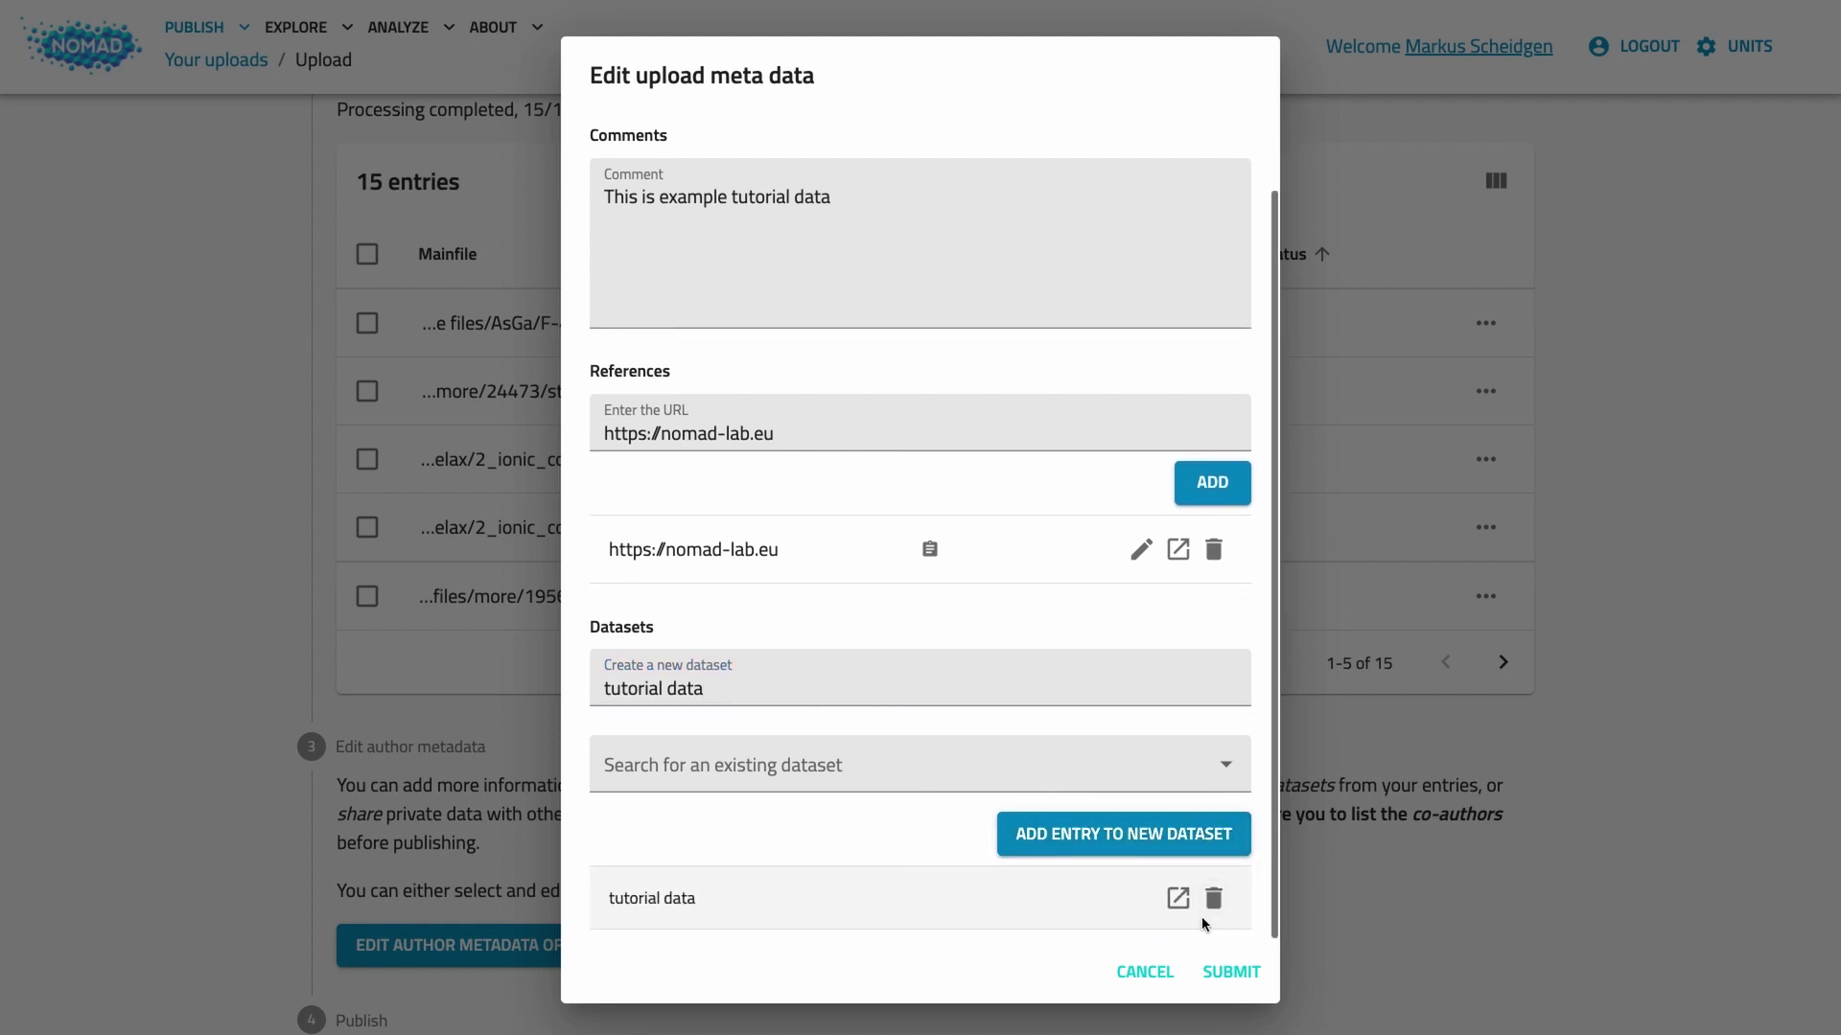
{"action": "left_click", "coordinate": [1223, 978]}
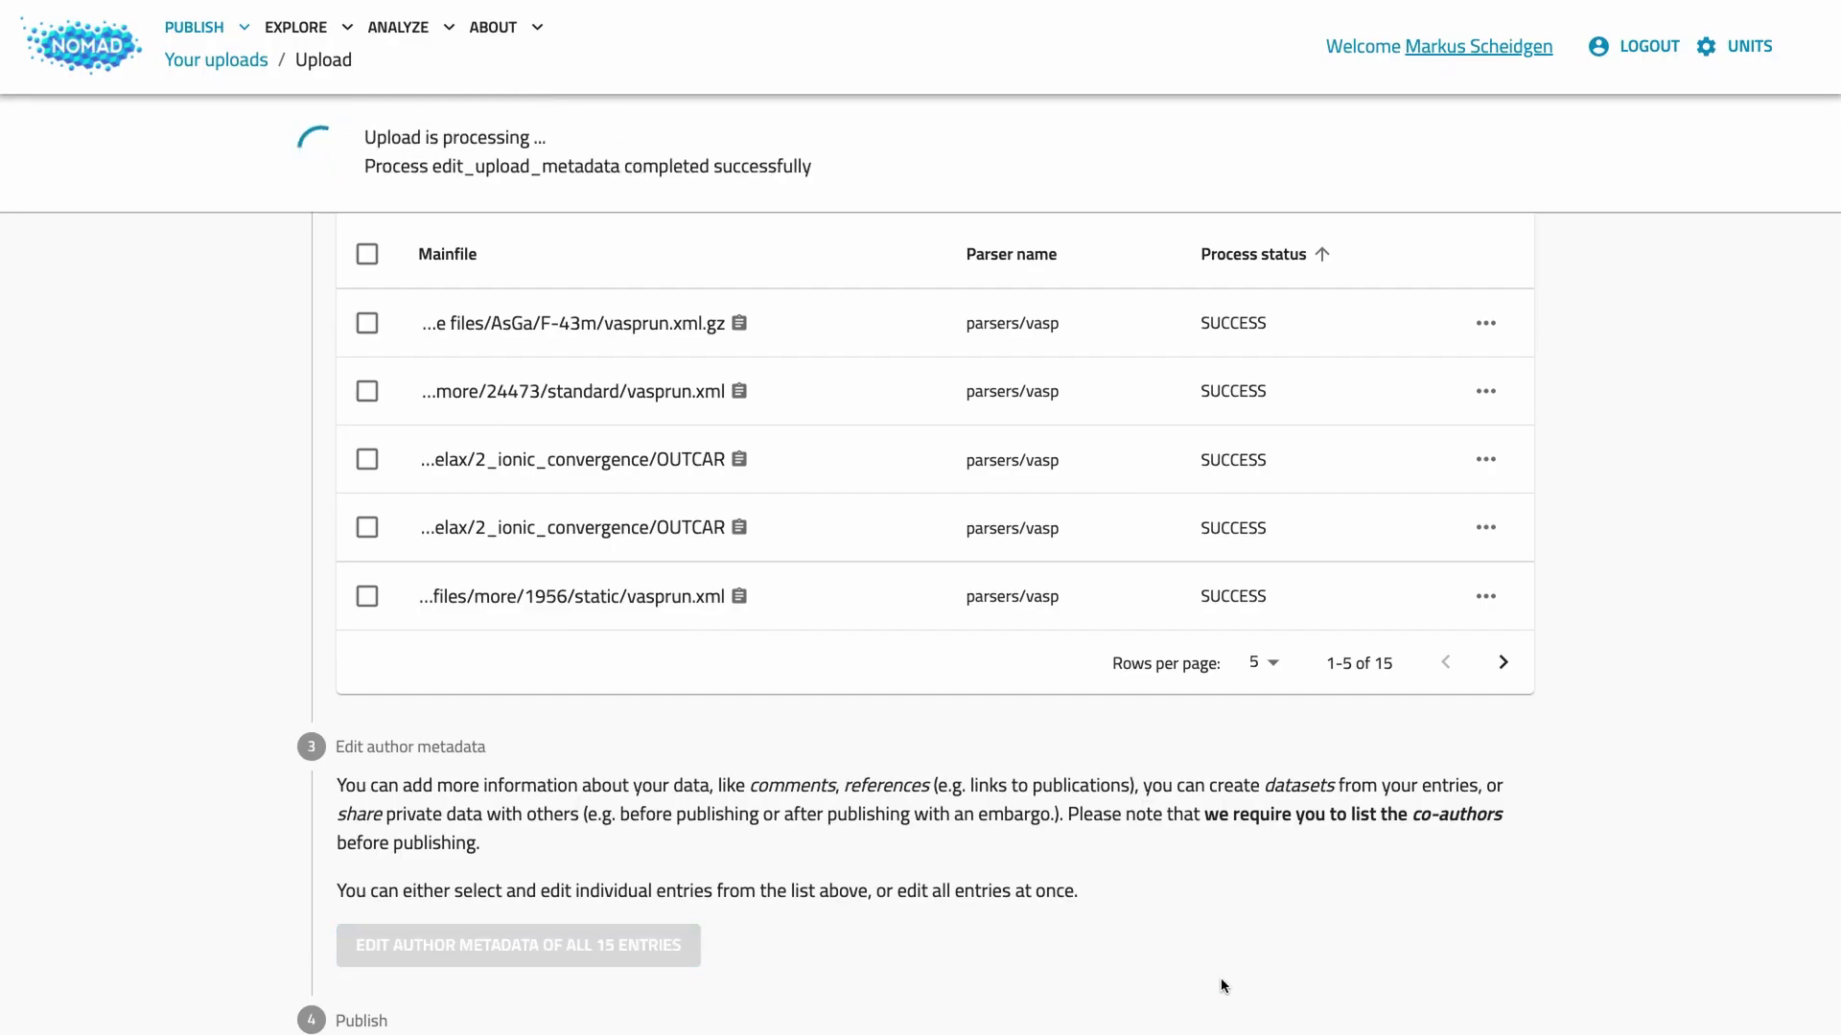
Step: Replace the Mainfile, Parser name and Process status columns with Comment, References and Datasets
{"action": "scroll", "coordinate": [1390, 652], "scroll_direction": "up", "scroll_amount": 1}
{"action": "left_click", "coordinate": [1491, 286]}
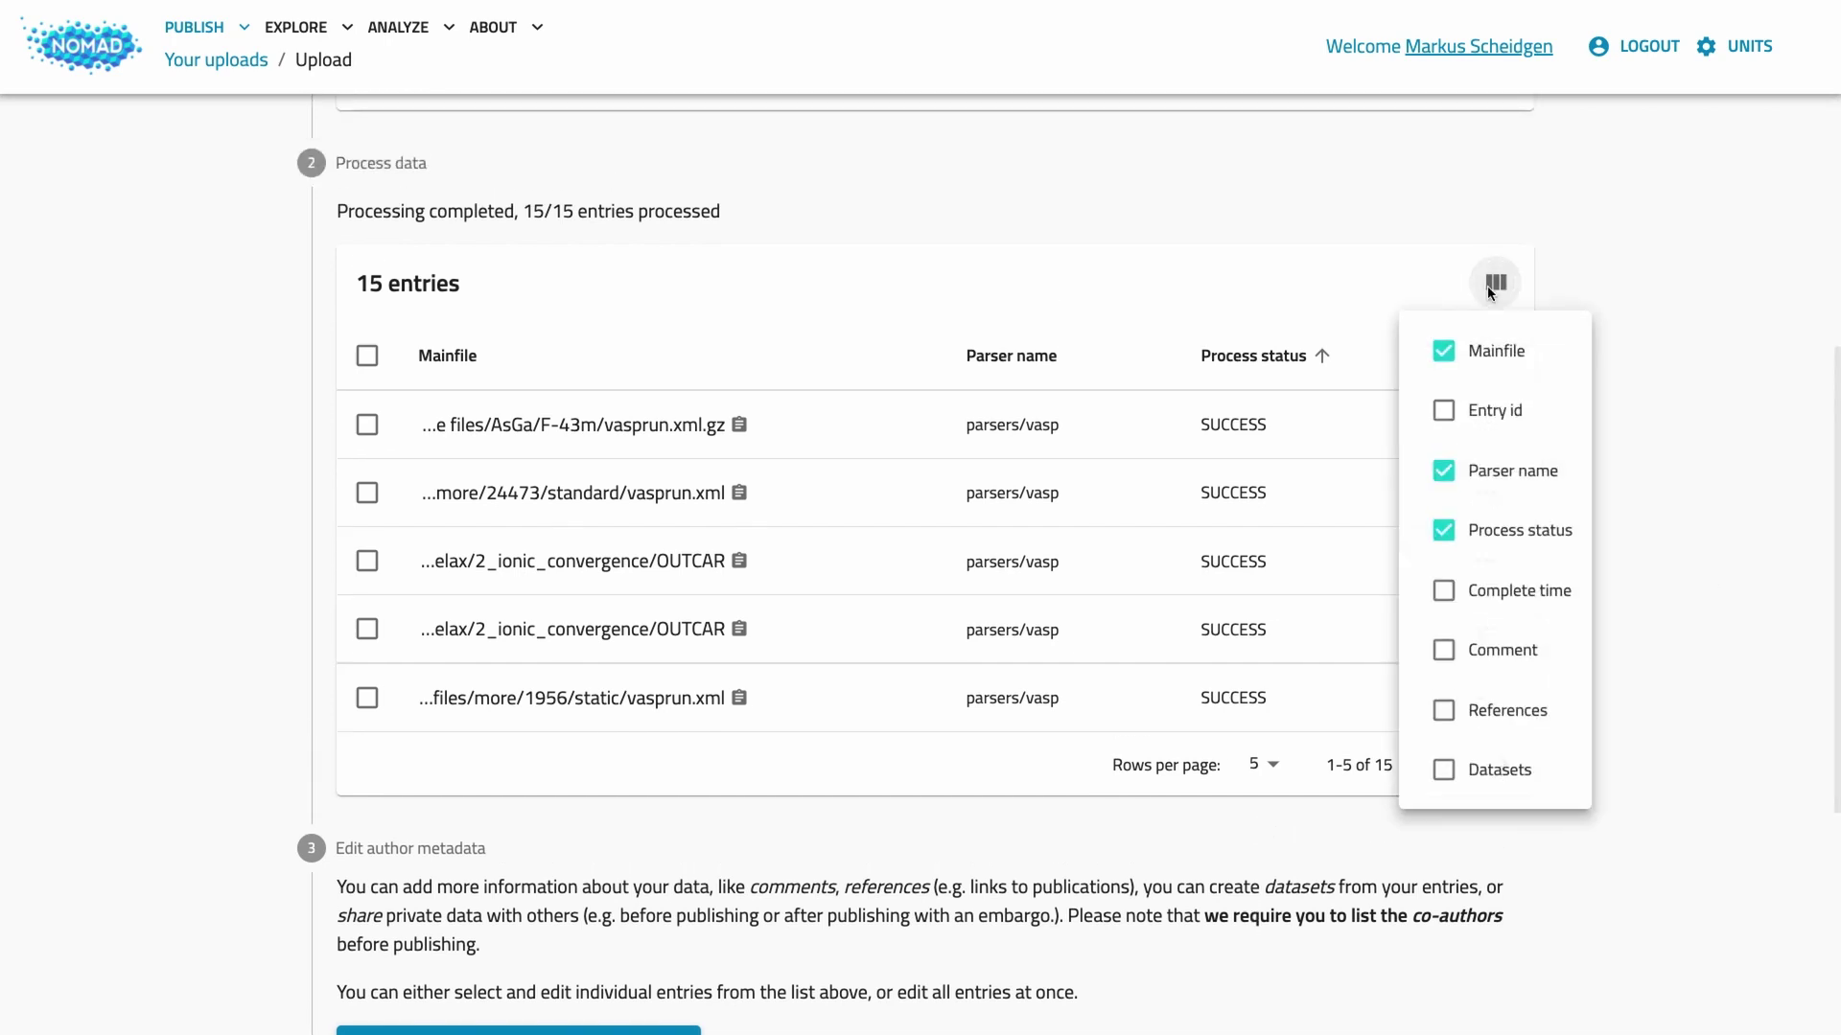
{"action": "left_click", "coordinate": [1443, 351]}
{"action": "left_click", "coordinate": [1442, 471]}
{"action": "left_click", "coordinate": [1442, 531]}
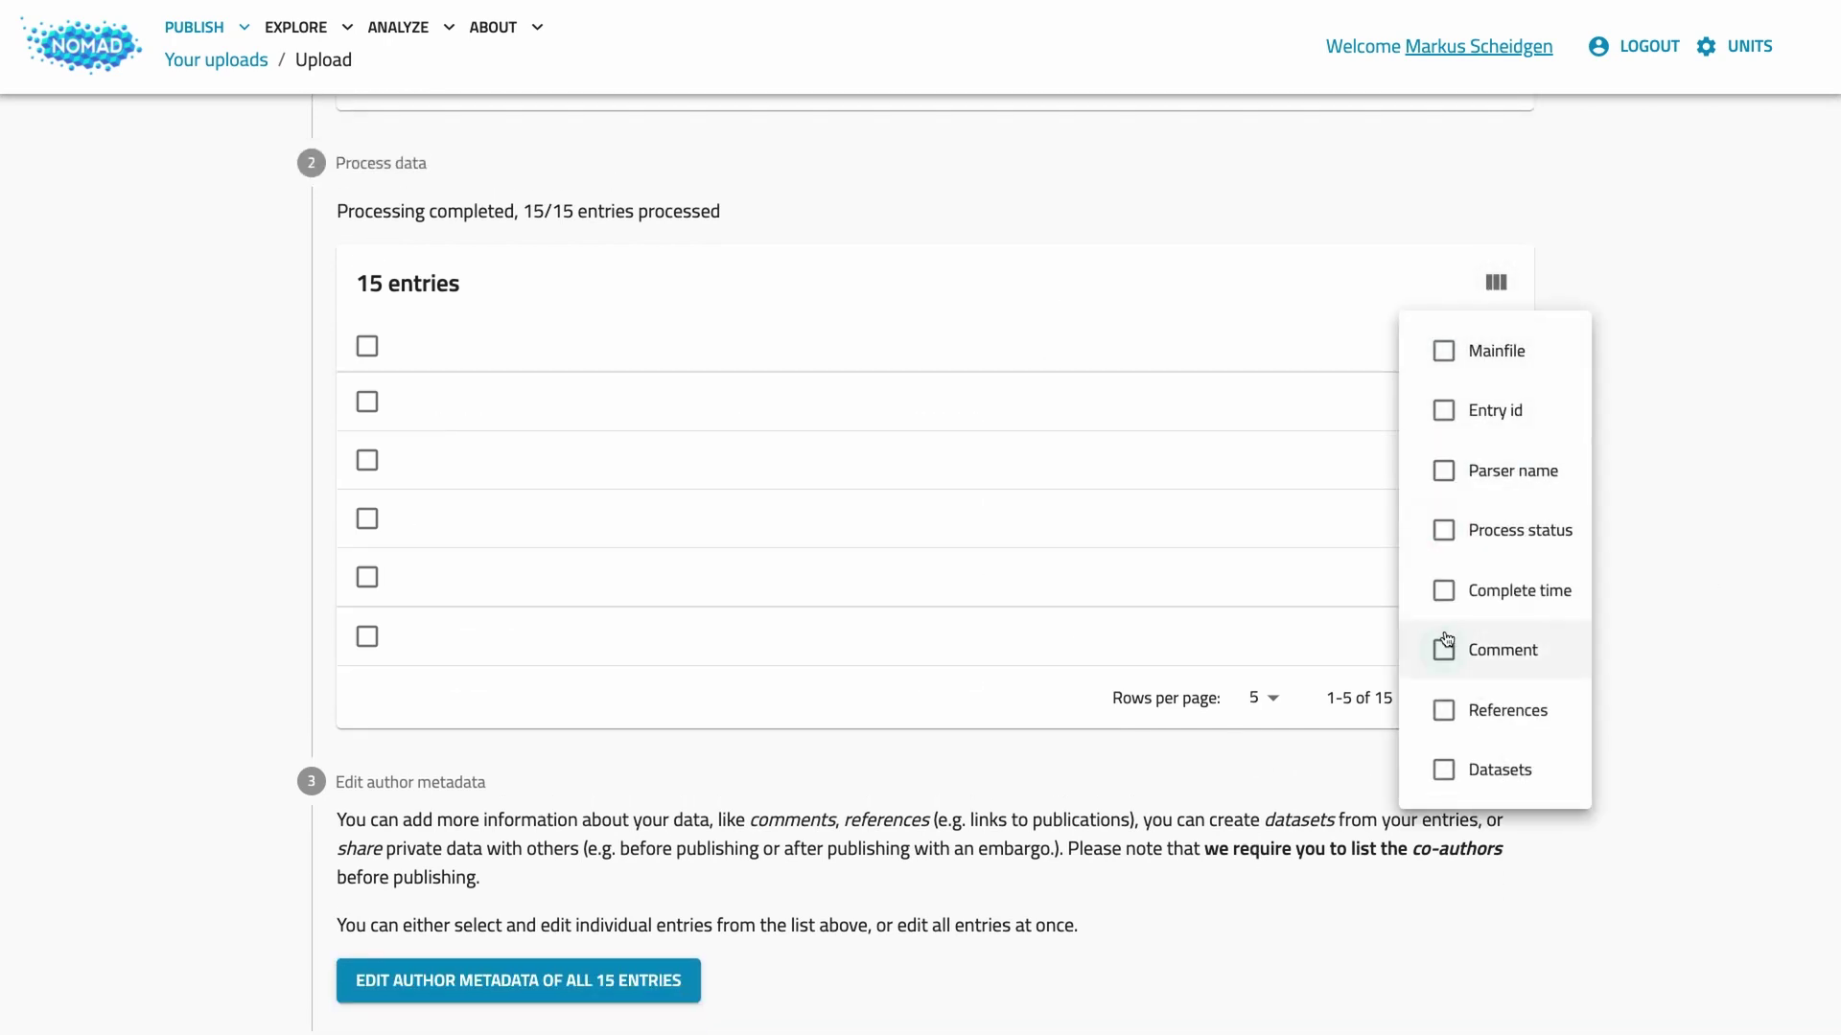
{"action": "left_click", "coordinate": [1444, 649]}
{"action": "left_click", "coordinate": [1444, 710]}
{"action": "left_click", "coordinate": [1444, 769]}
{"action": "left_click", "coordinate": [1675, 262]}
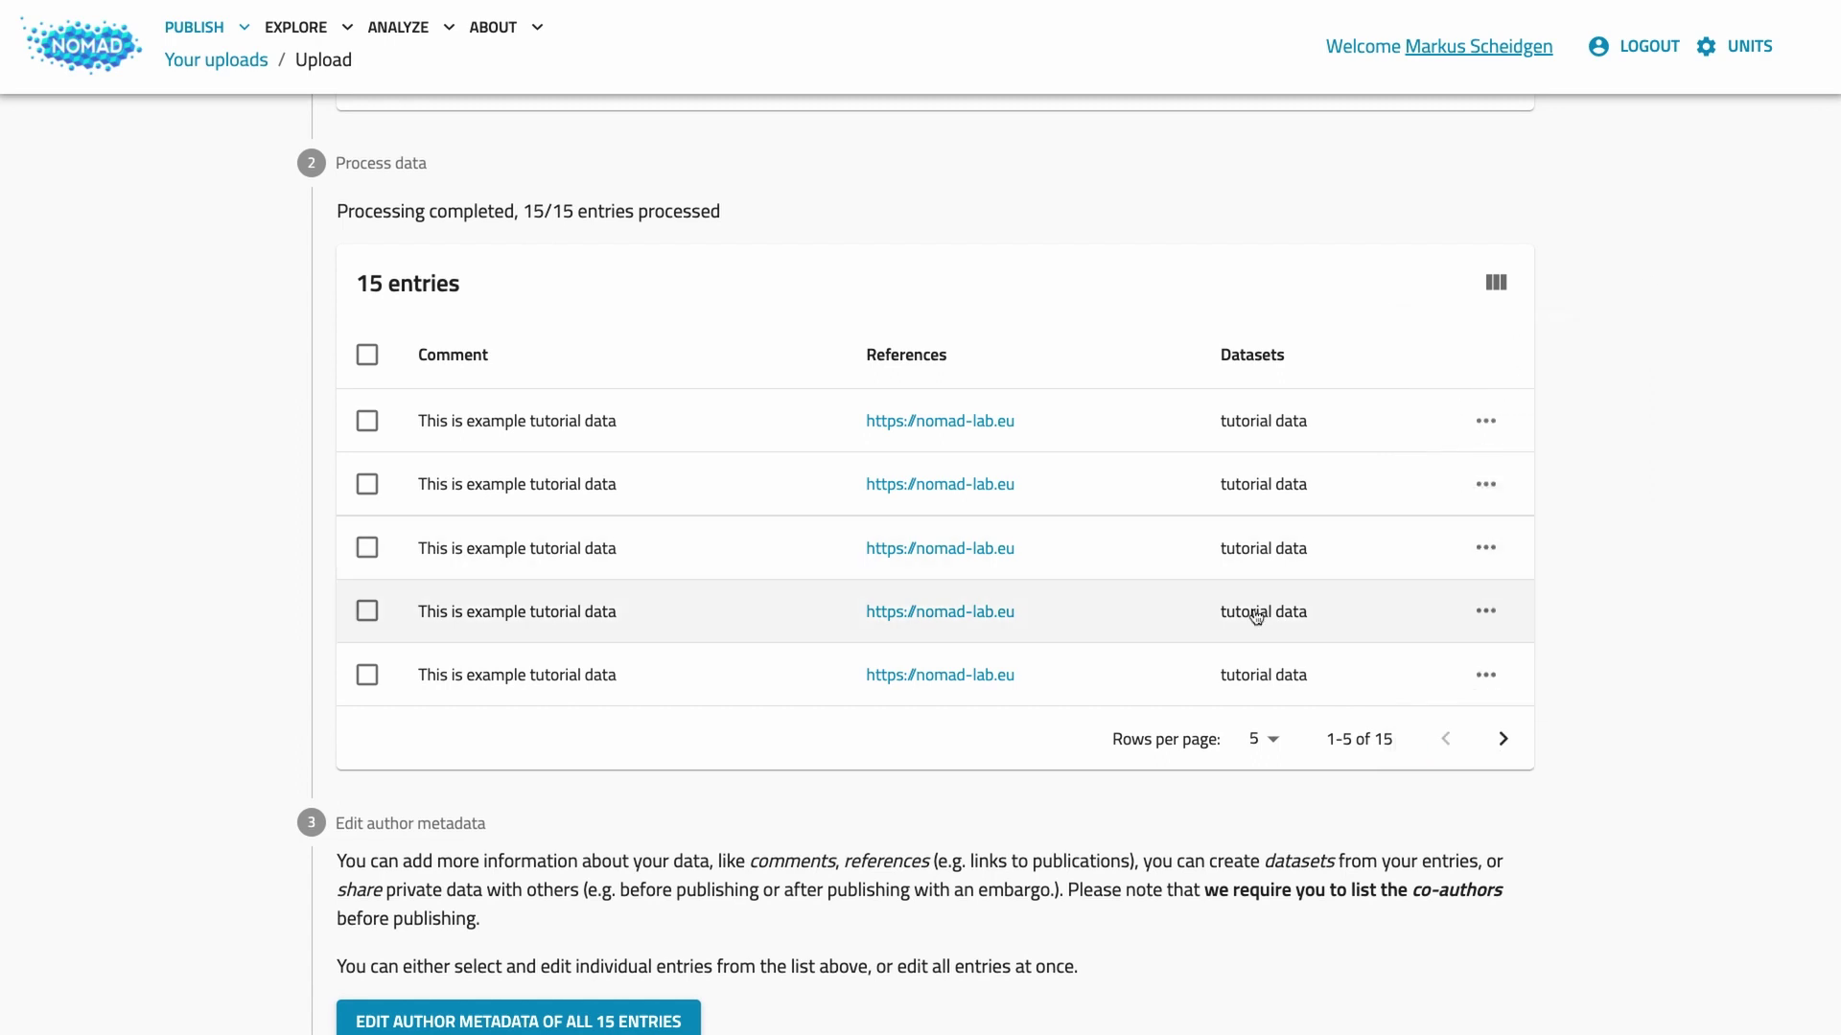
{"action": "scroll", "coordinate": [1256, 617], "scroll_direction": "down", "scroll_amount": 4}
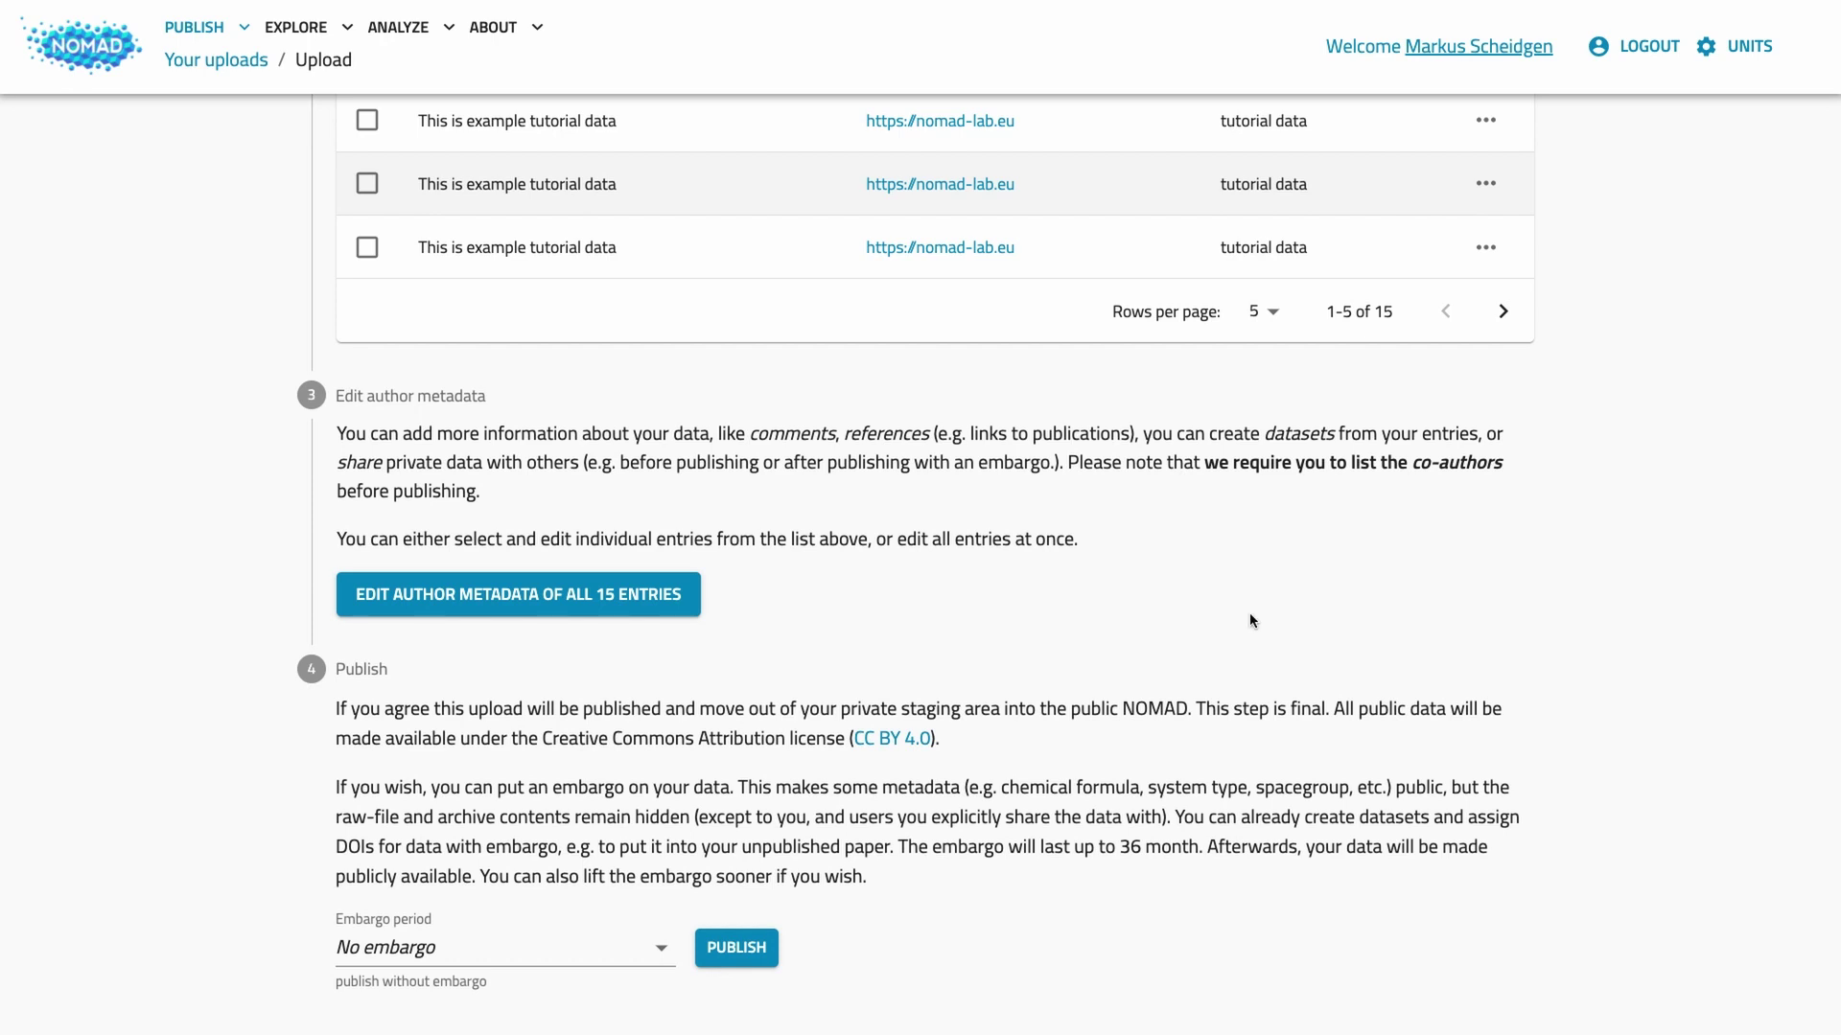
Step: Publish My tutorial upload with No embargo and confirm the publication
{"action": "left_click", "coordinate": [531, 944]}
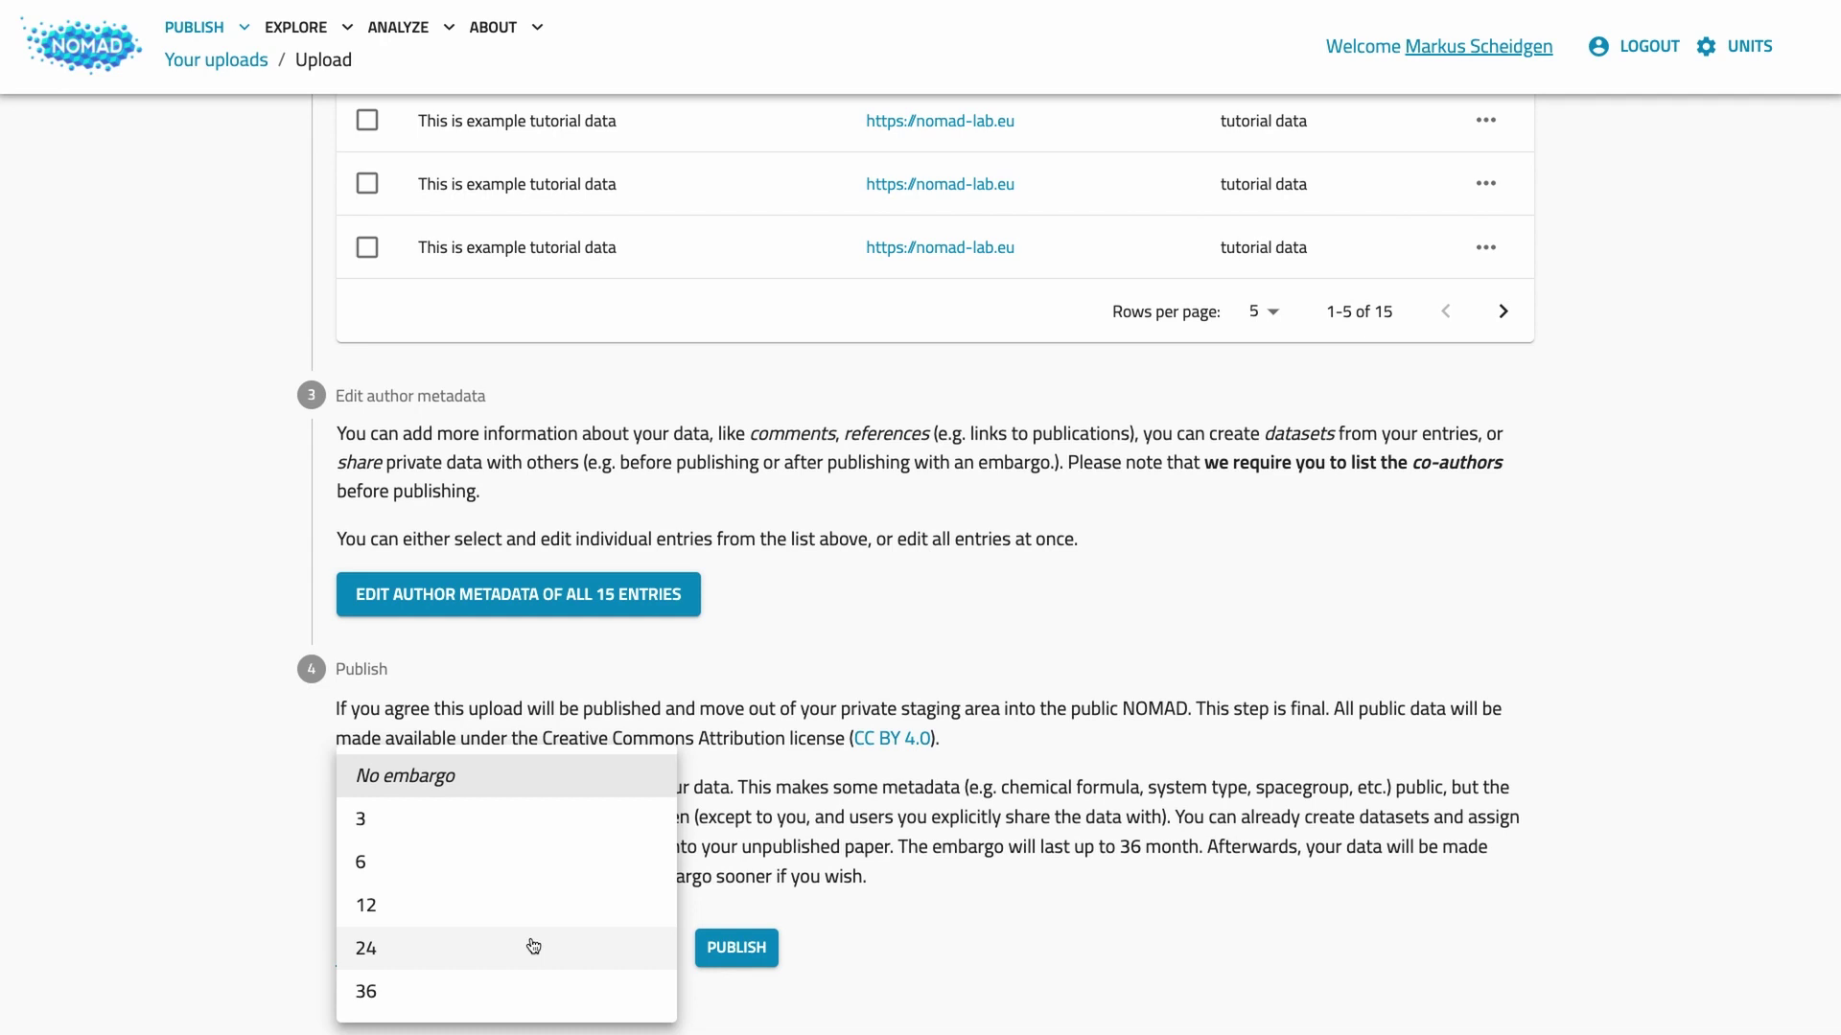
{"action": "left_click", "coordinate": [939, 916]}
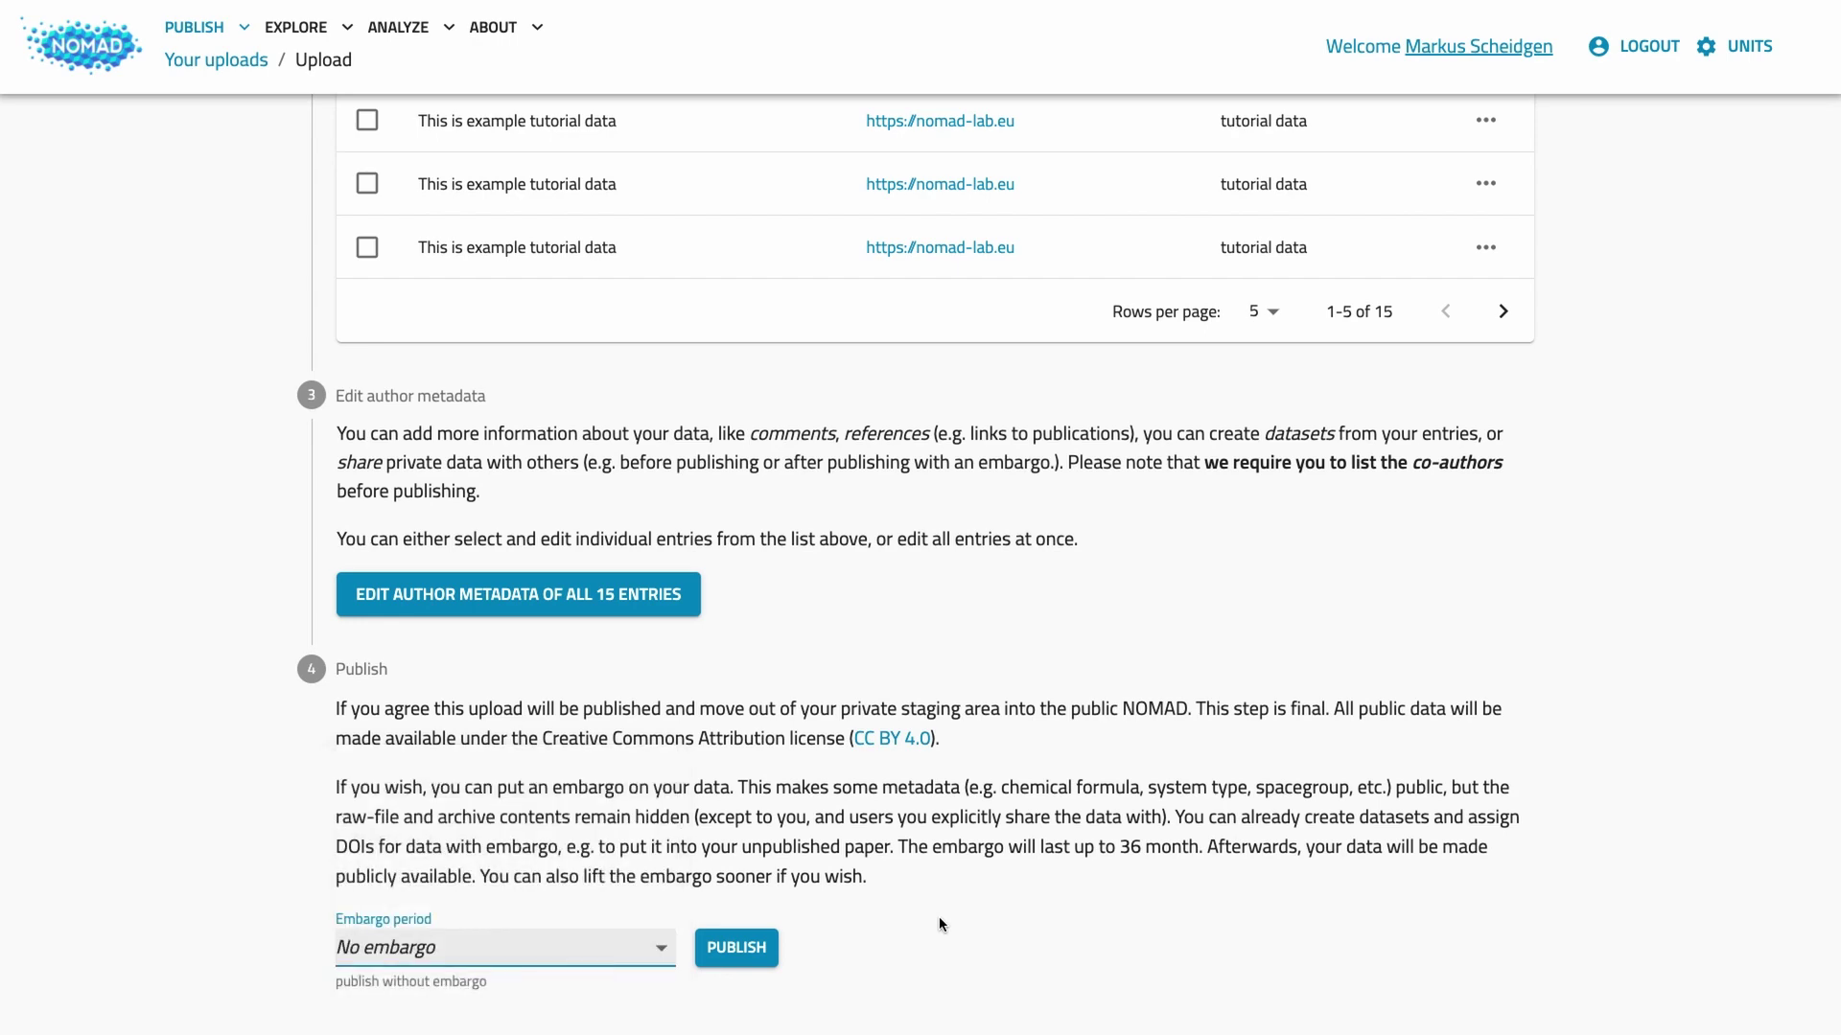
{"action": "left_click", "coordinate": [754, 953]}
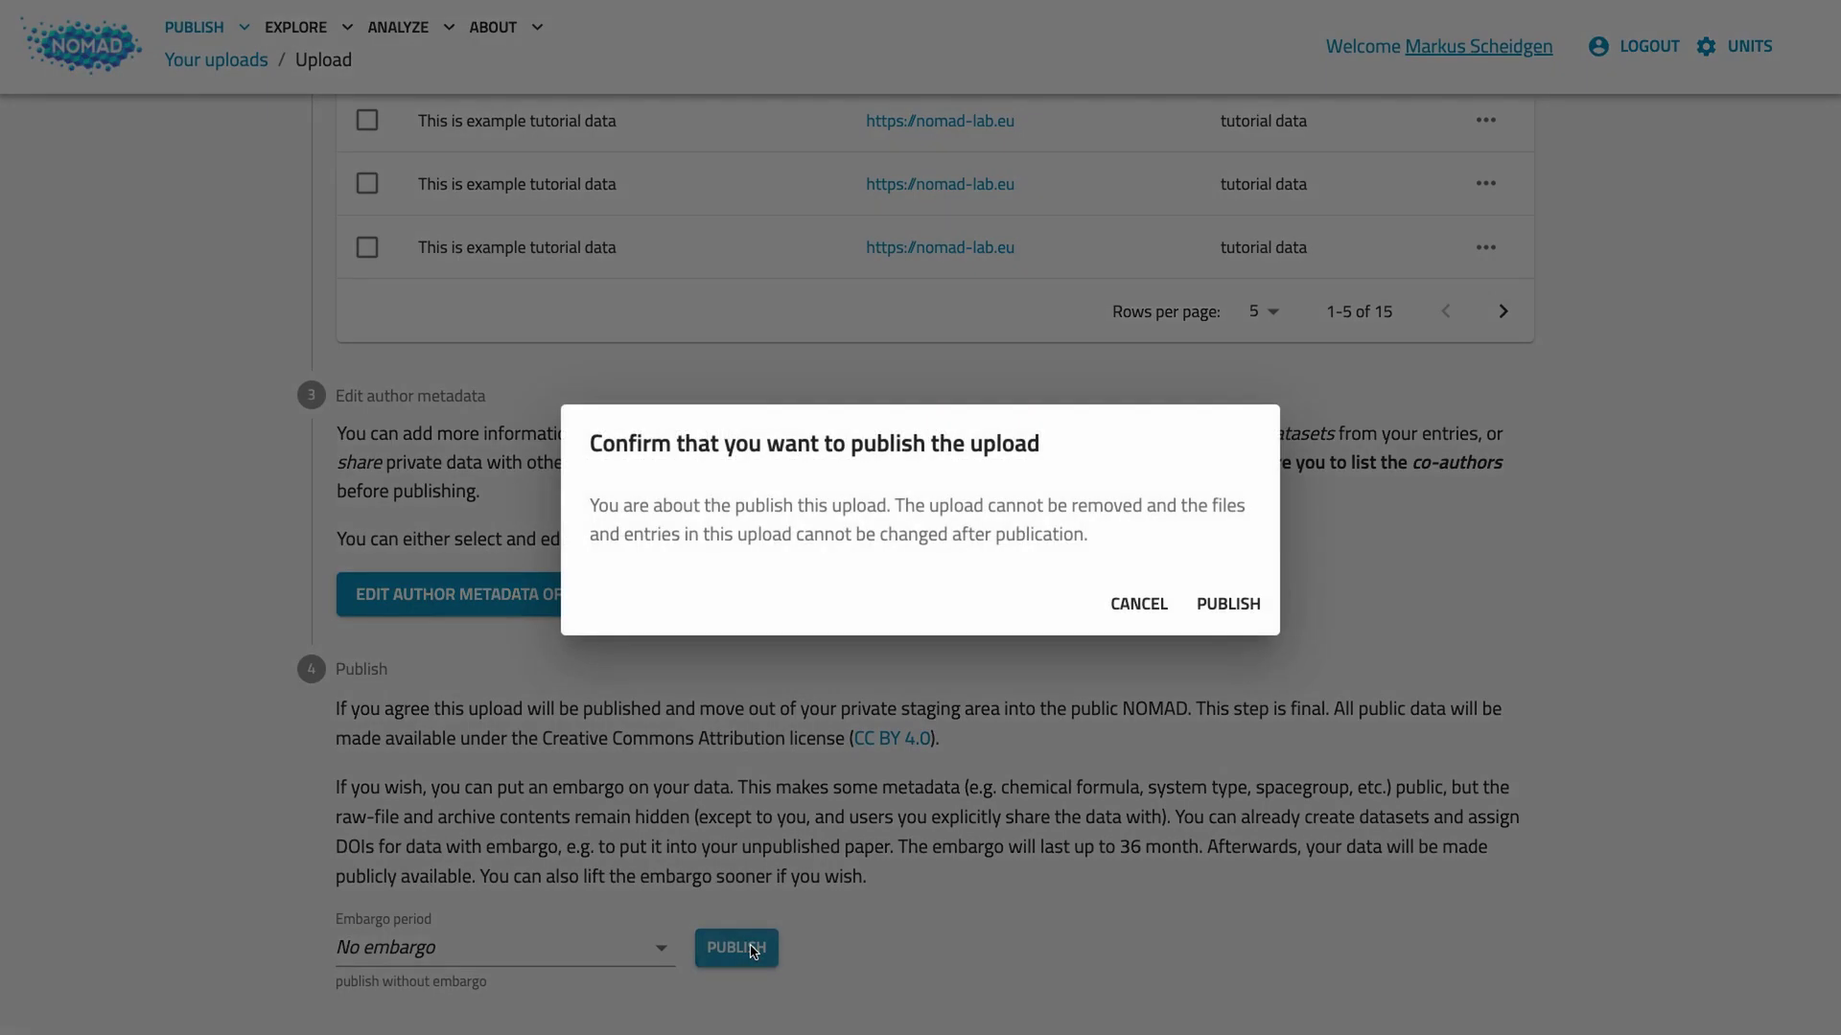
{"action": "left_click", "coordinate": [1213, 607]}
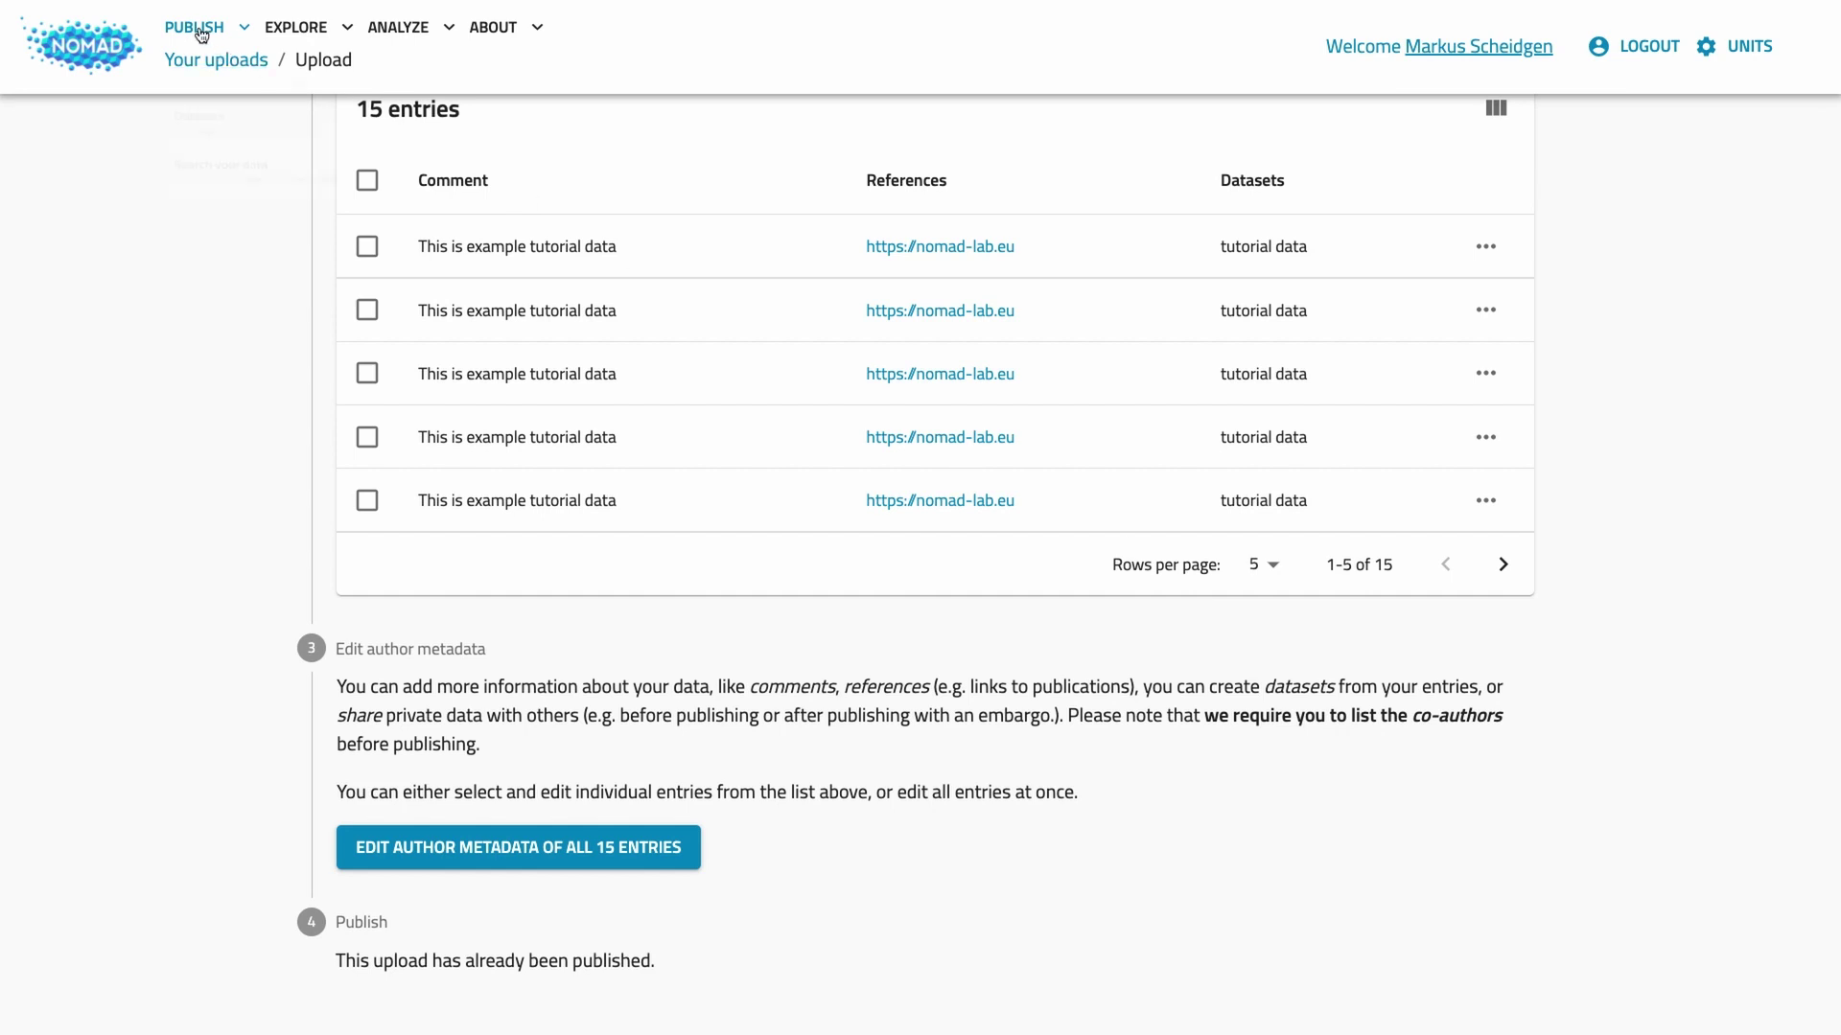
Step: Open the tutorial data dataset from Your datasets, then return to the datasets list
{"action": "mouse_move", "coordinate": [199, 29]}
{"action": "left_click", "coordinate": [213, 175]}
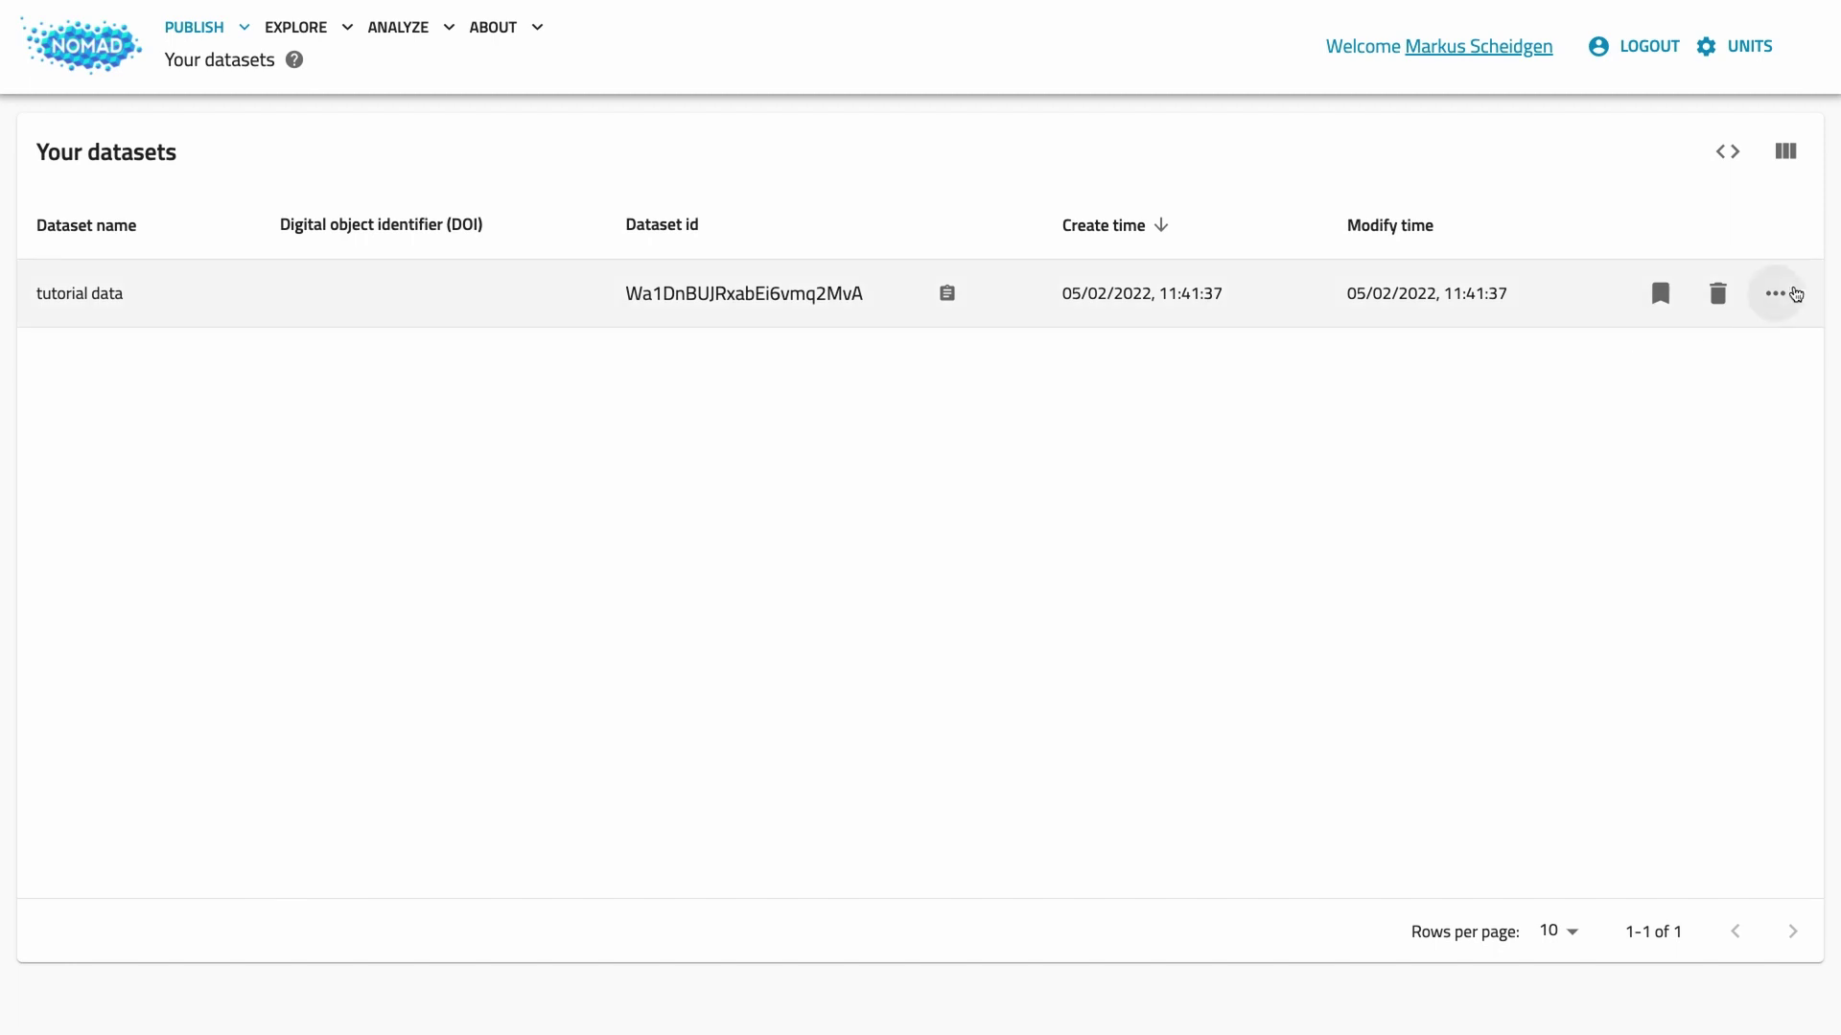
{"action": "left_click", "coordinate": [1776, 293]}
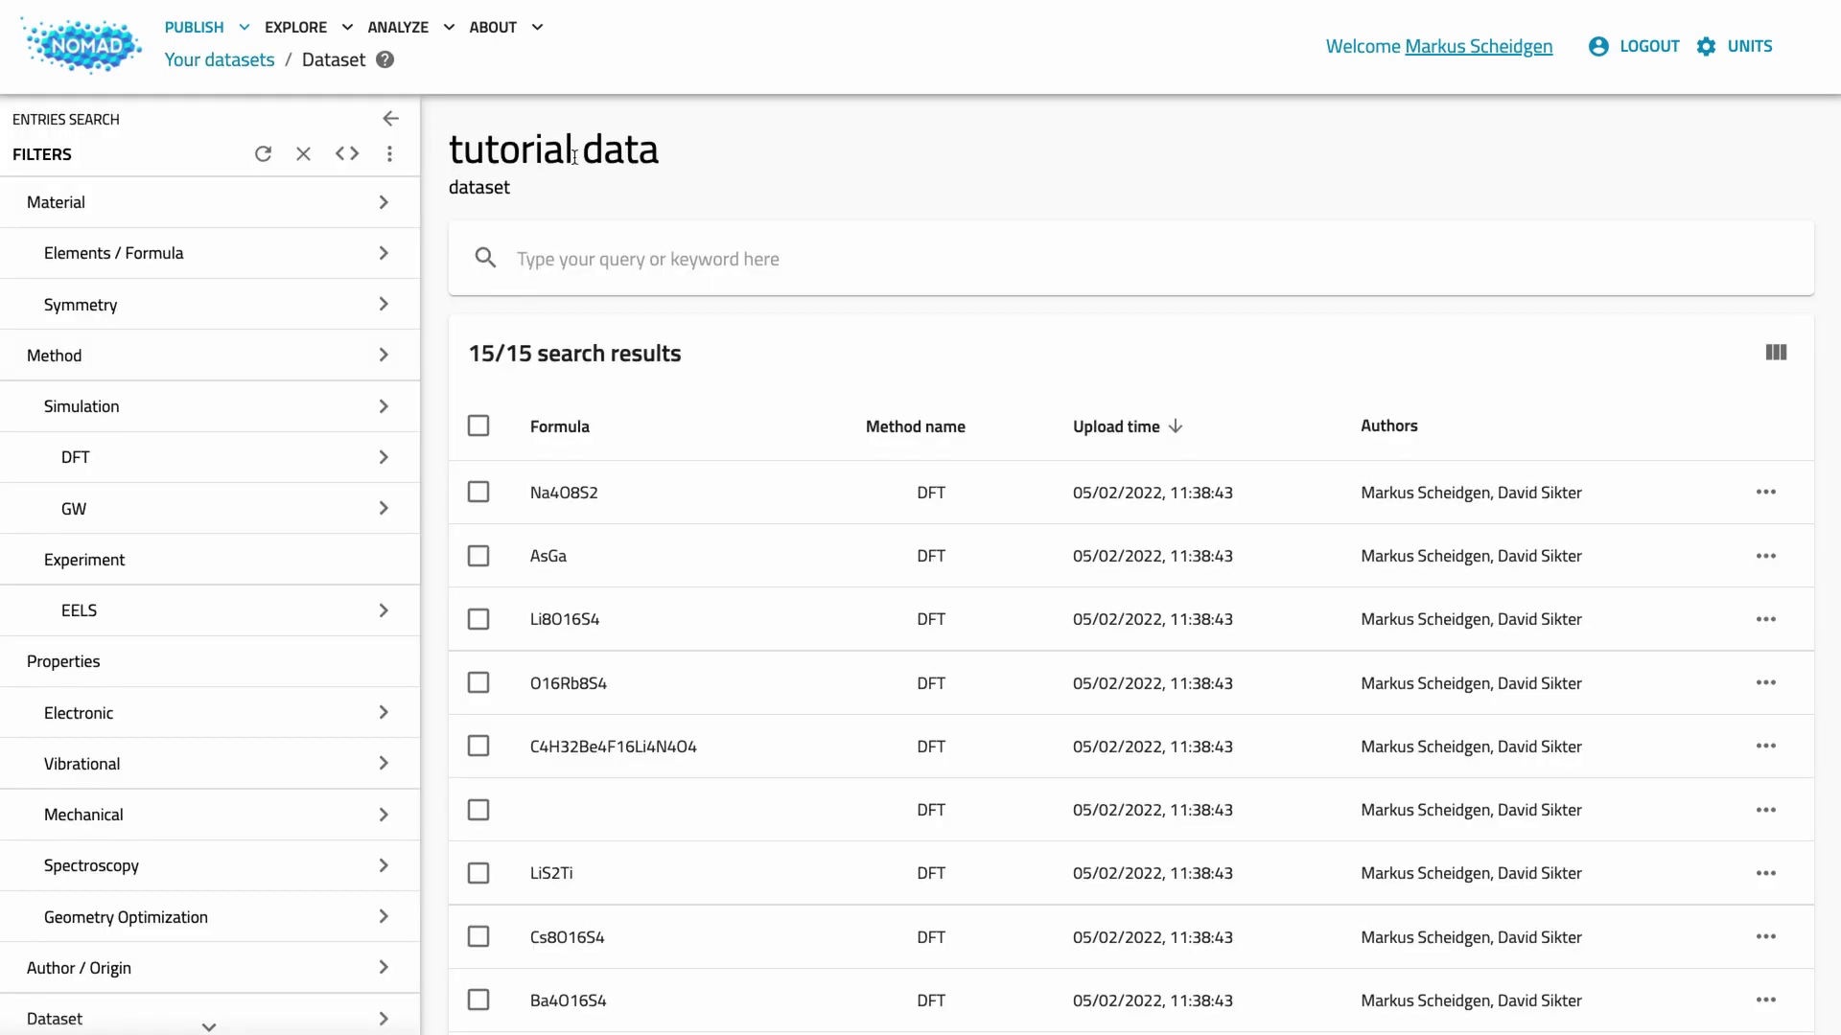
{"action": "left_click", "coordinate": [253, 59]}
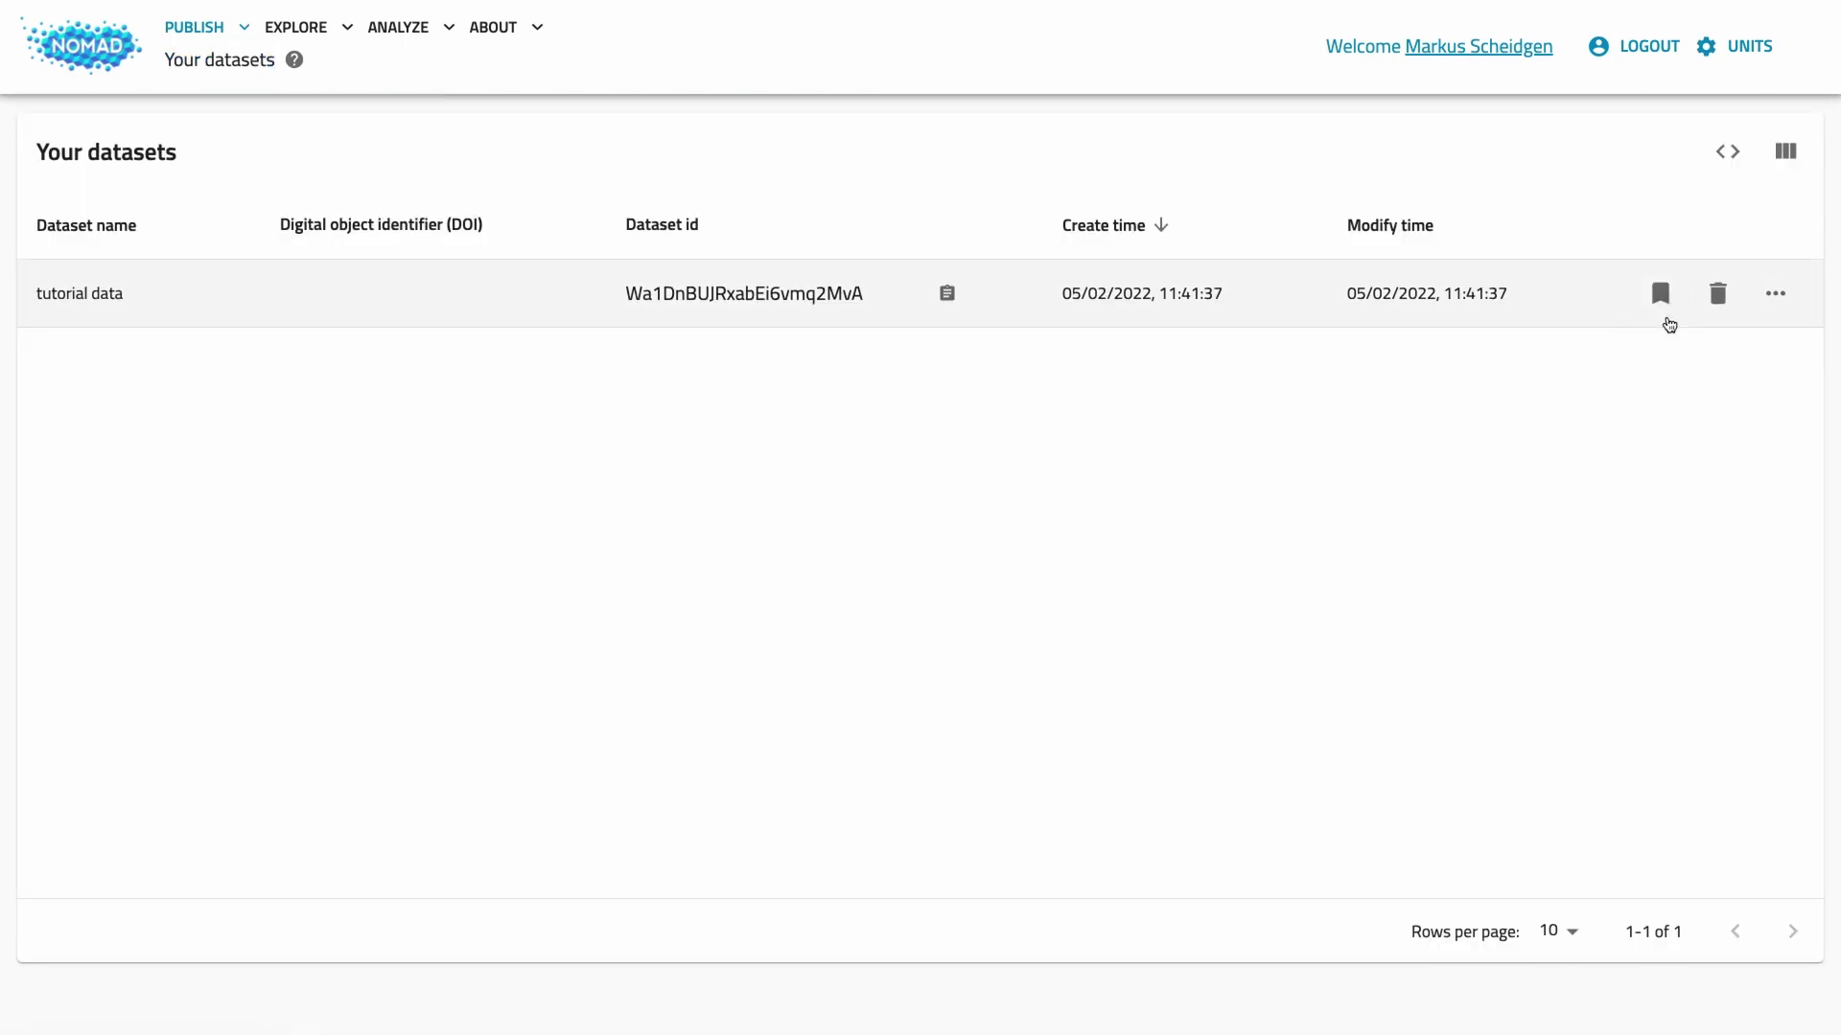
Step: Request and confirm DOI 10.17172/NOMAD/2022.02.05-1 for the tutorial data dataset
{"action": "left_click", "coordinate": [1660, 293]}
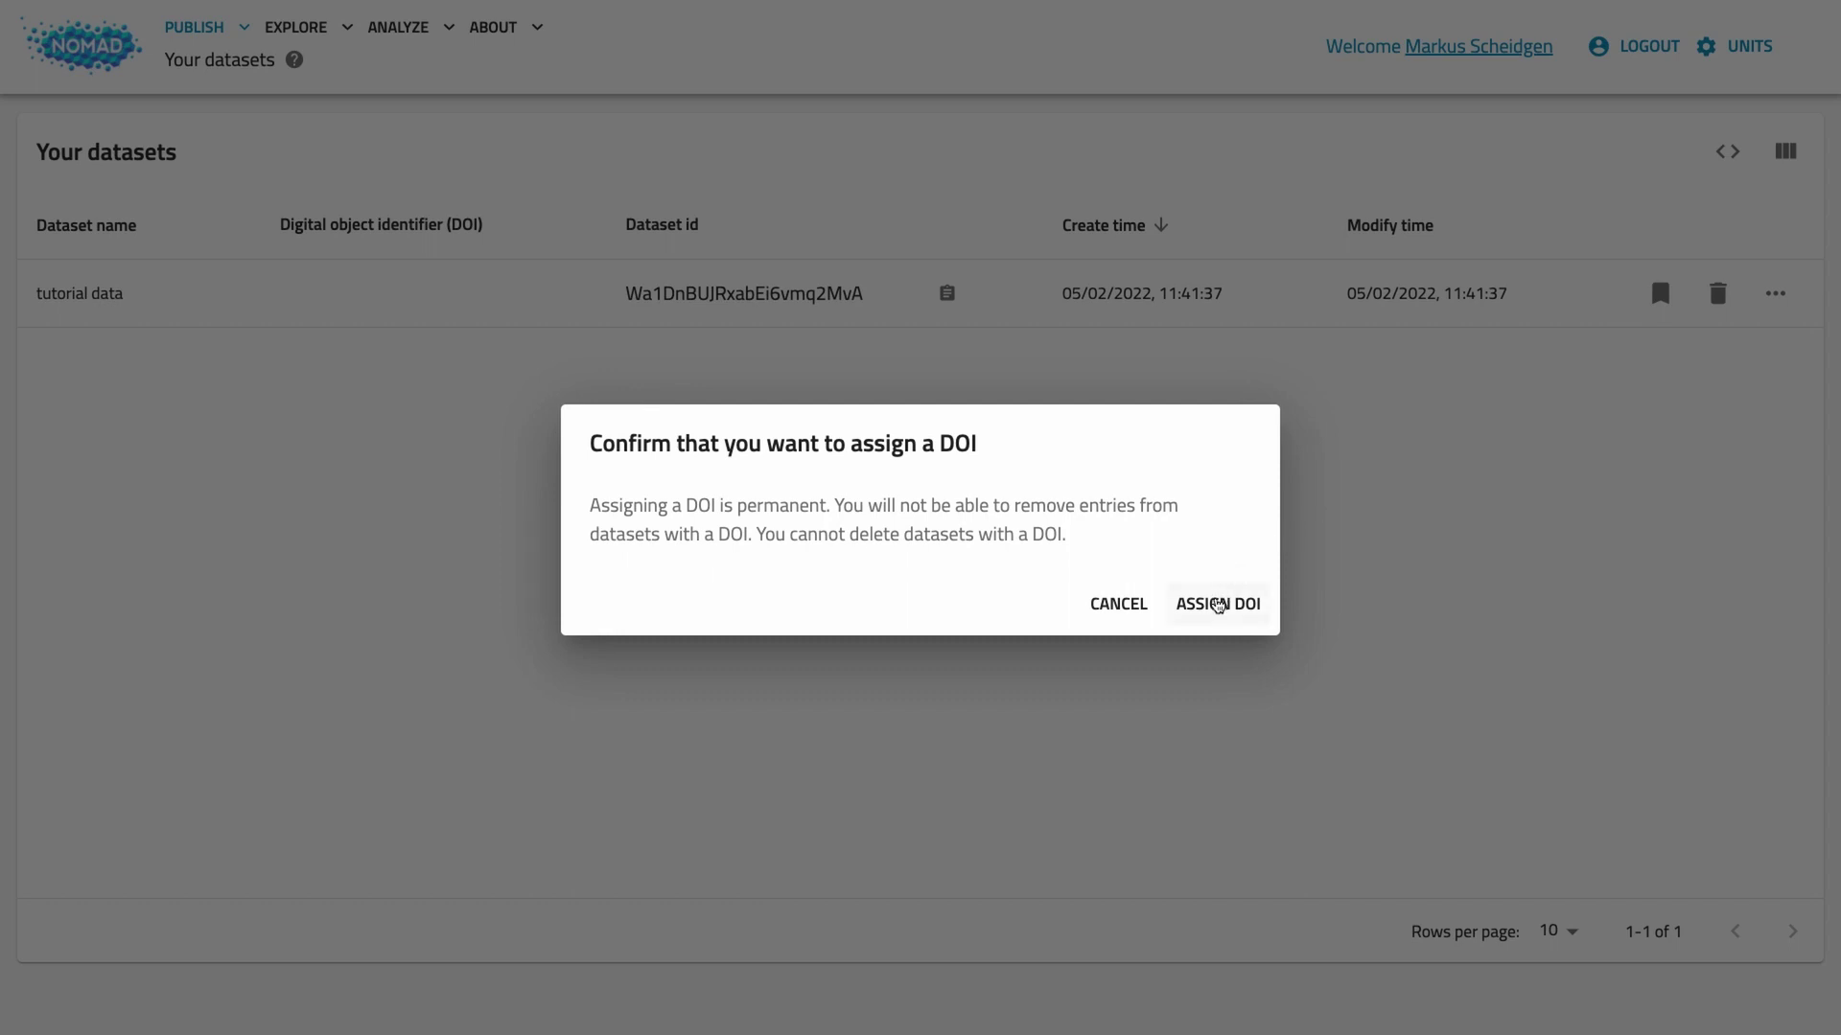
{"action": "left_click", "coordinate": [1215, 606]}
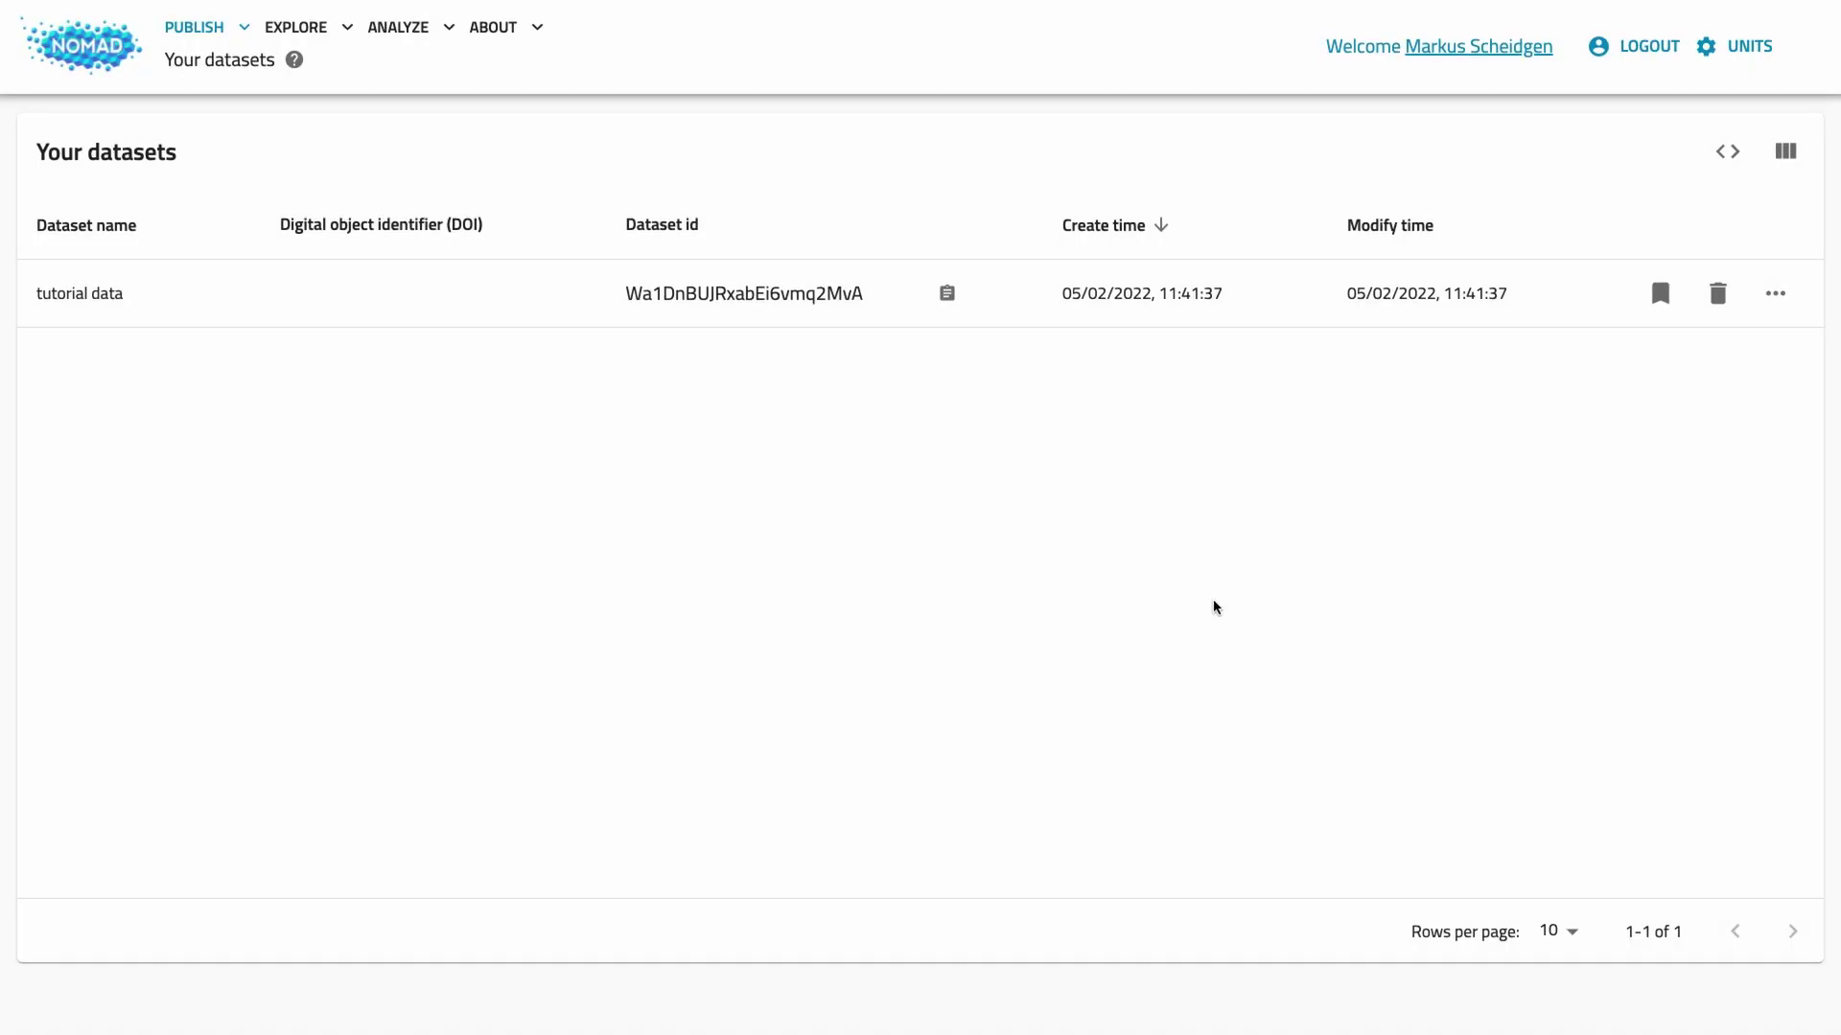